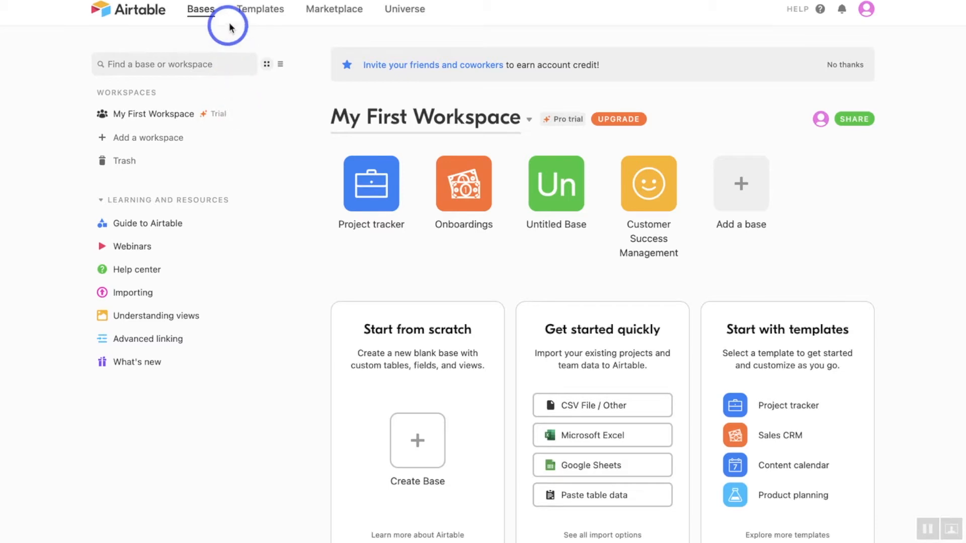
Step: Open the template gallery and examine the starter templates by category, from Content production through PR & Communications
left_click(254, 15)
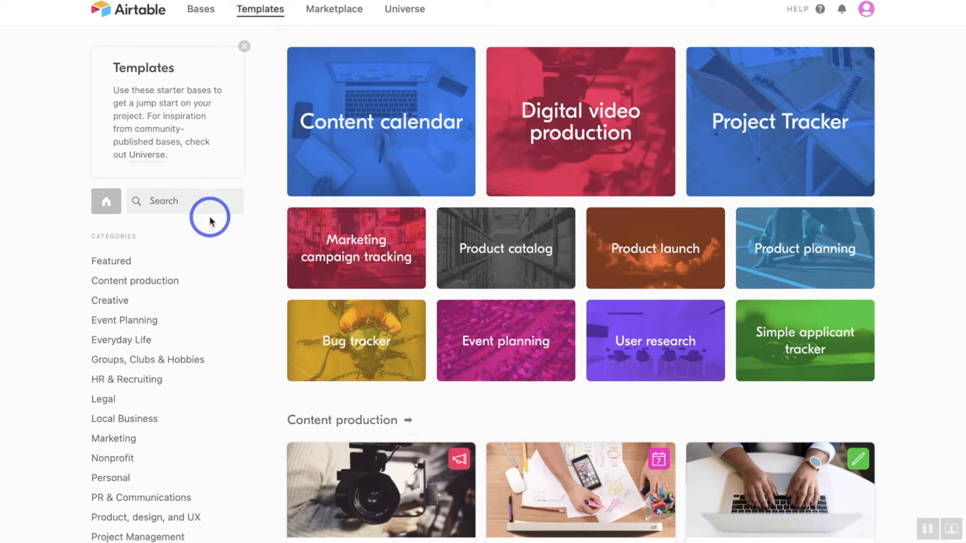
scroll(194, 340, "down", 2)
scroll(381, 295, "down", 1)
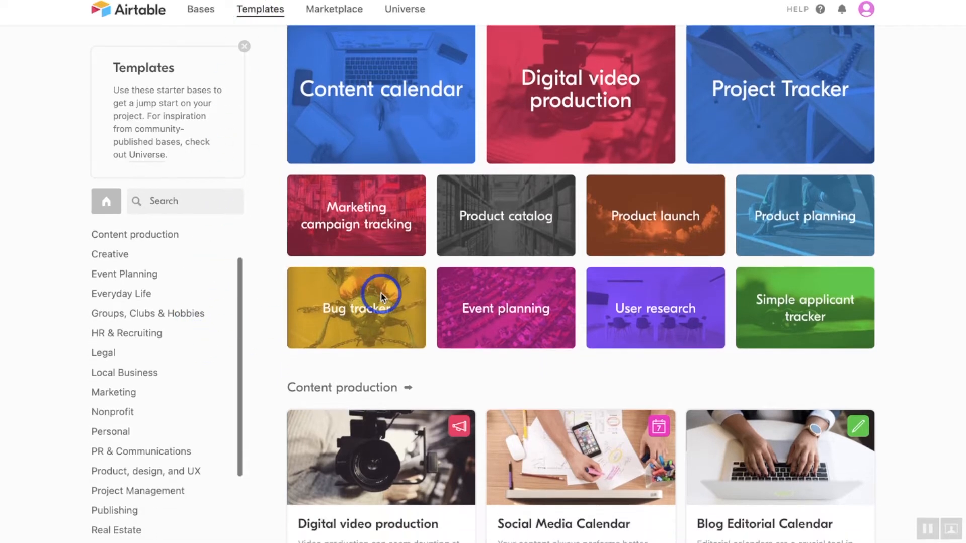
scroll(381, 296, "down", 5)
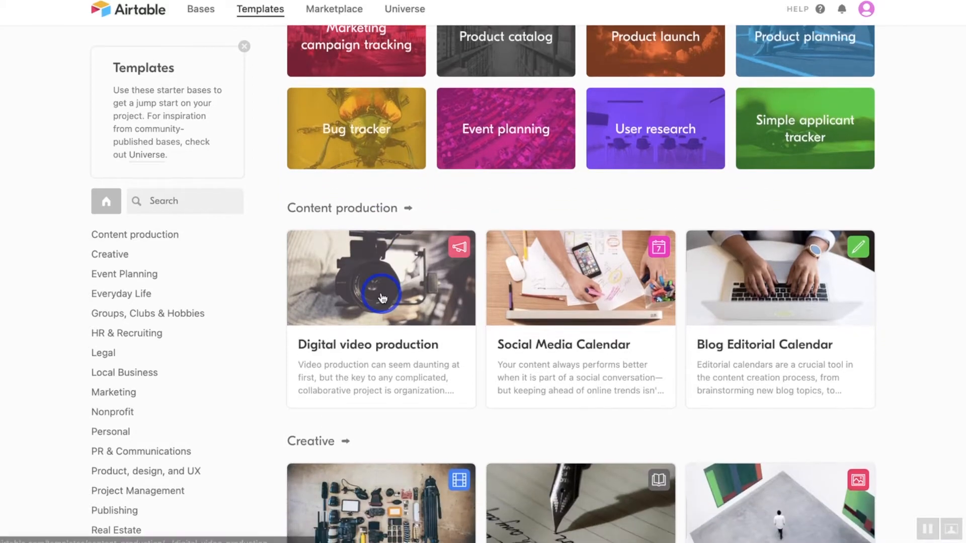
scroll(383, 298, "down", 10)
scroll(381, 296, "down", 2)
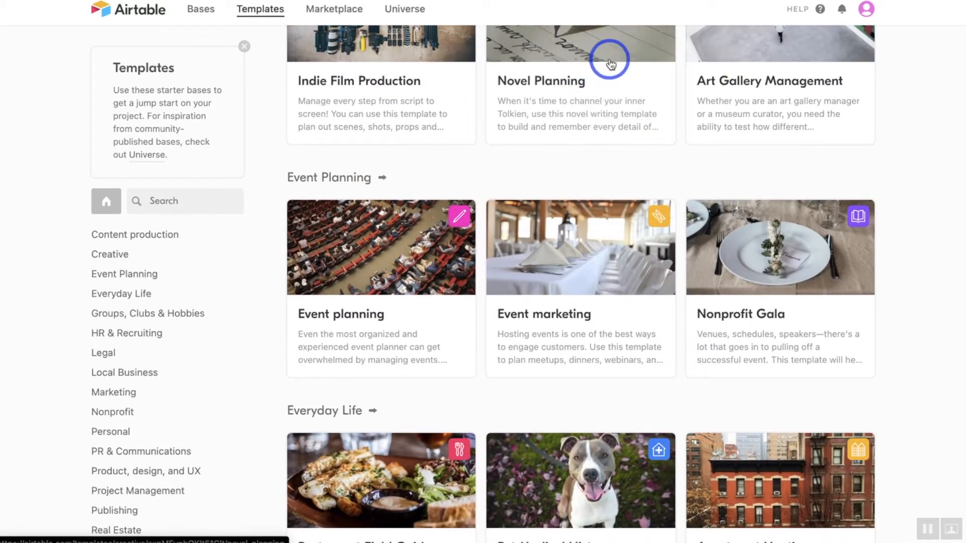
scroll(611, 65, "down", 12)
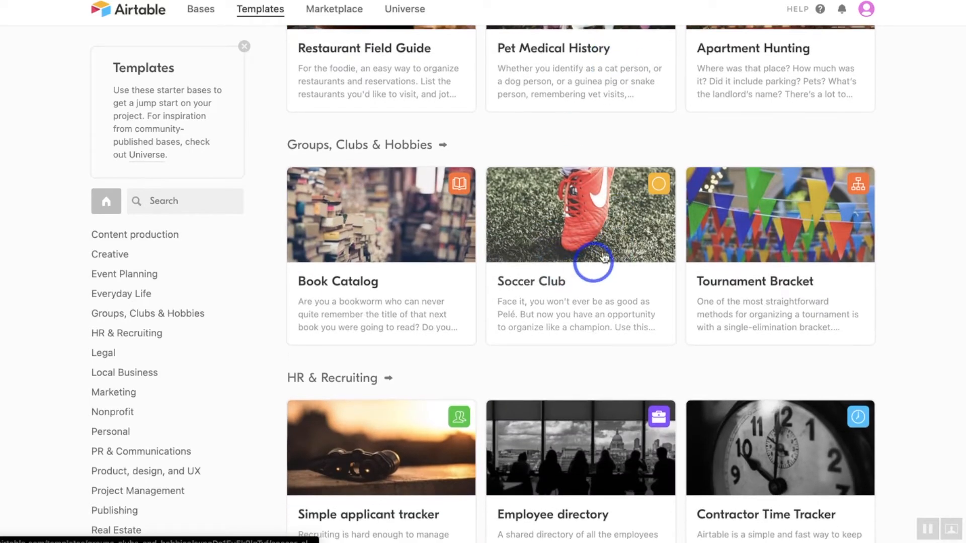
scroll(603, 252, "down", 10)
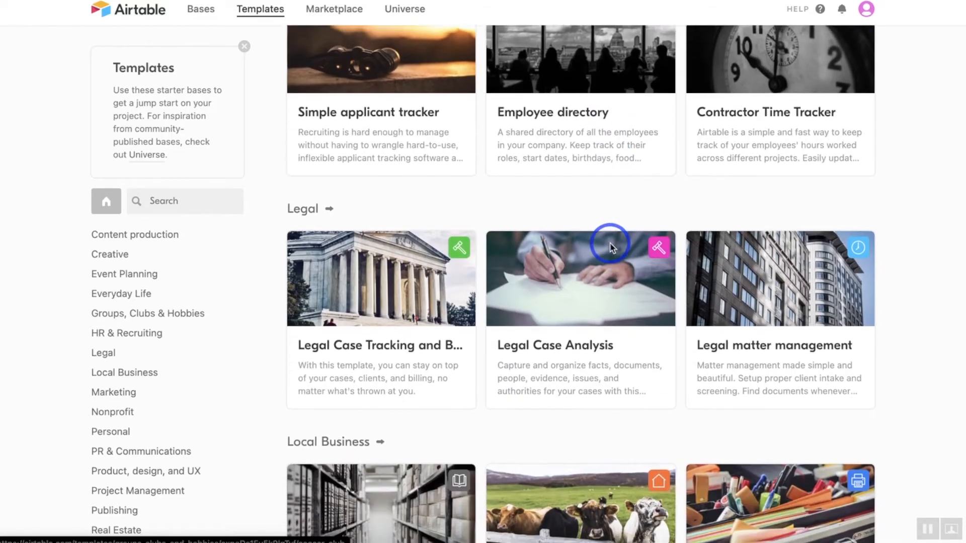
scroll(610, 247, "down", 17)
scroll(610, 247, "down", 8)
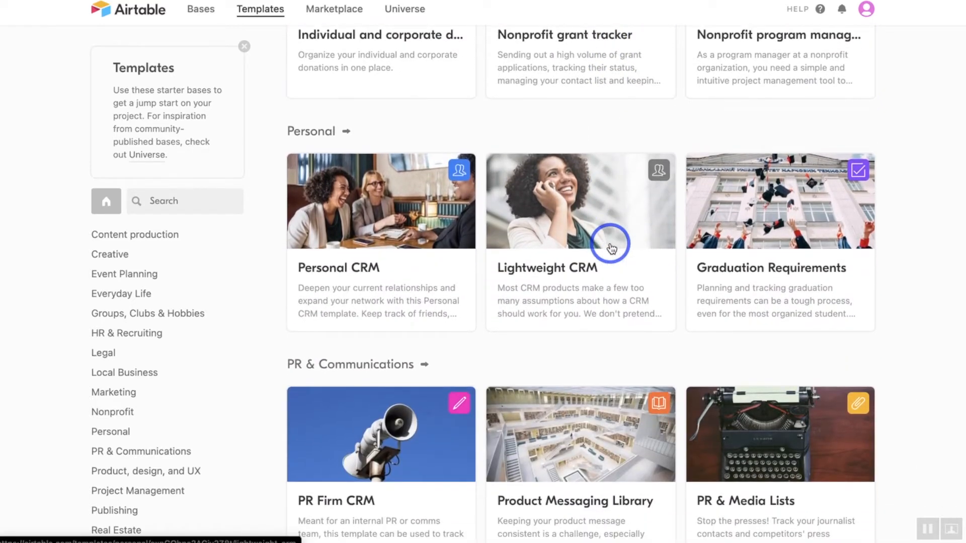
scroll(610, 247, "down", 4)
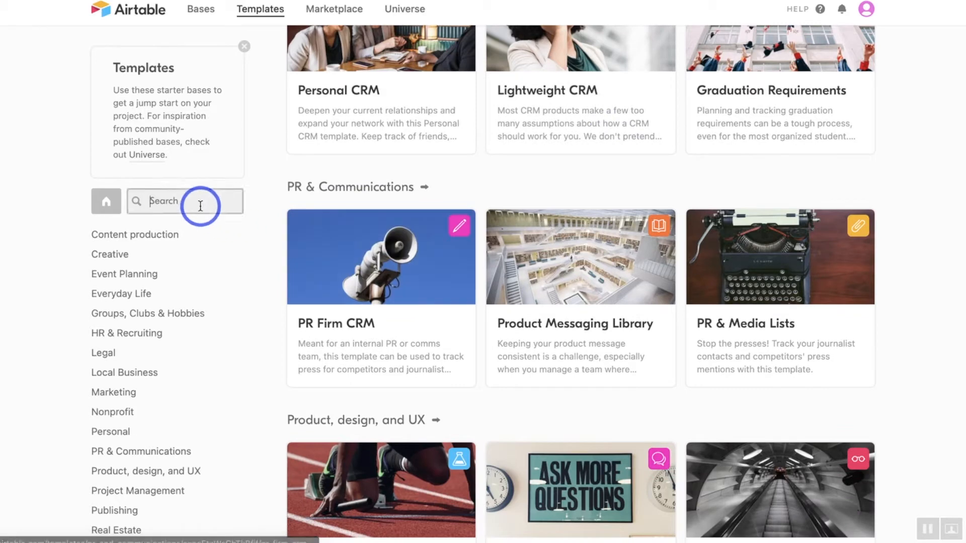
Step: Search the template gallery for "success" and look through the matching templates
scroll(173, 338, "down", 1)
scroll(173, 338, "down", 1)
type("success")
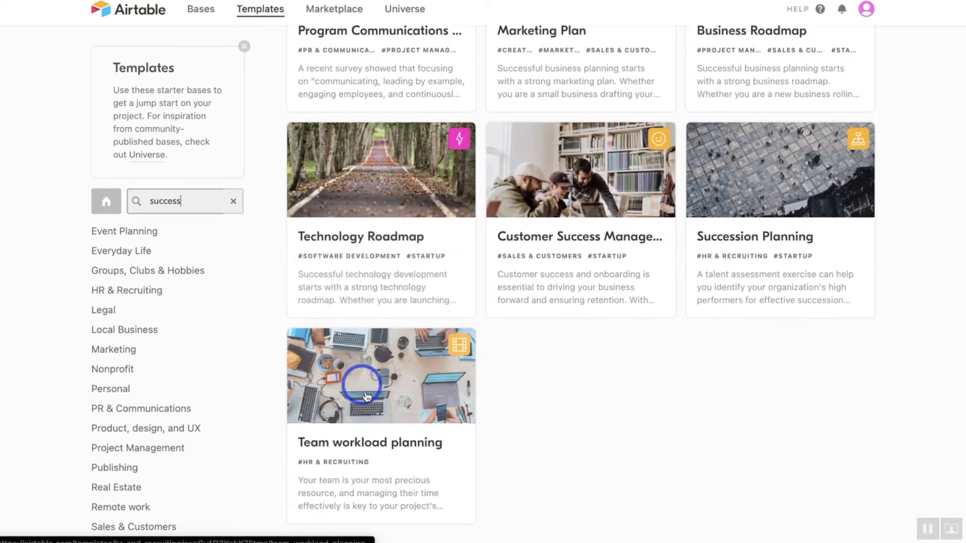
scroll(398, 415, "up", 4)
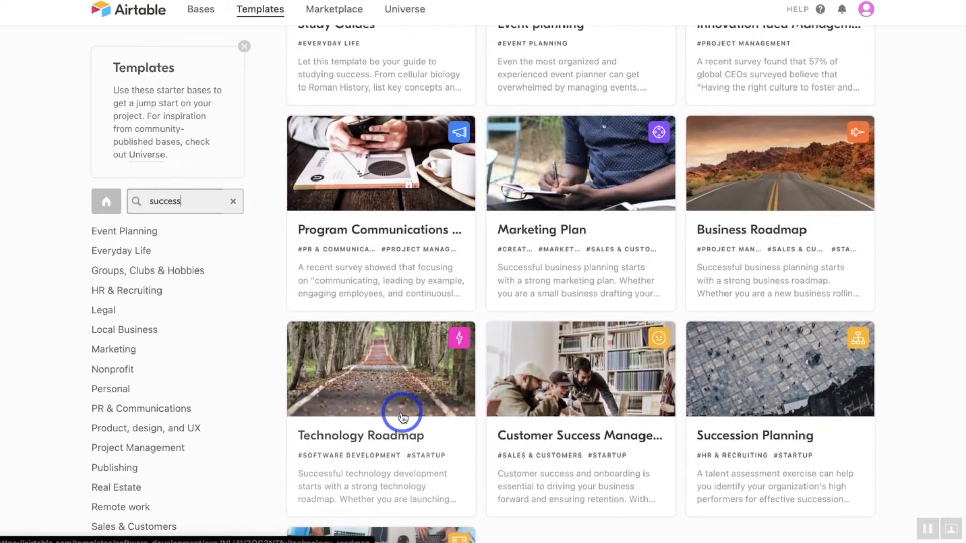
scroll(403, 418, "up", 3)
scroll(786, 417, "up", 5)
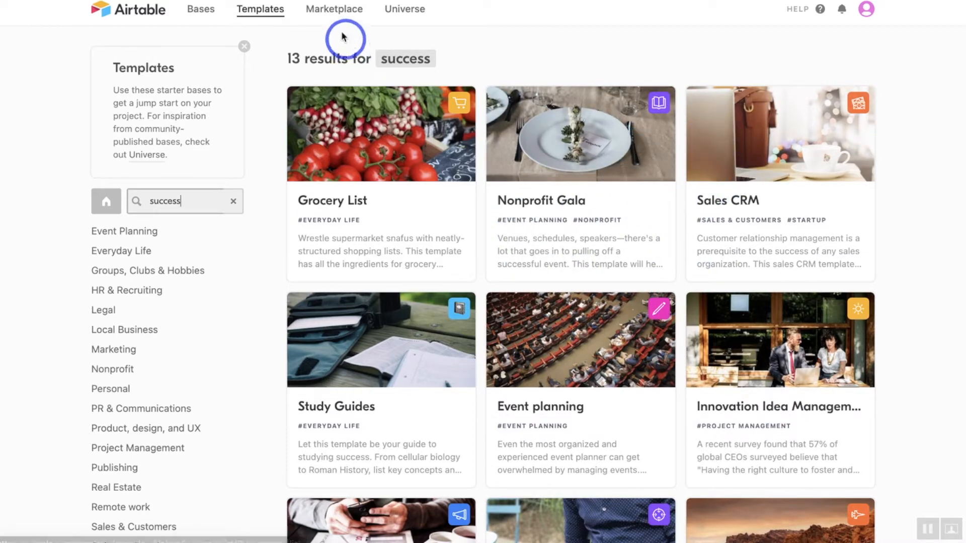
Step: Open the Marketplace and examine the featured apps, the apps by Airtable, the third-party apps and the scripts
left_click(337, 16)
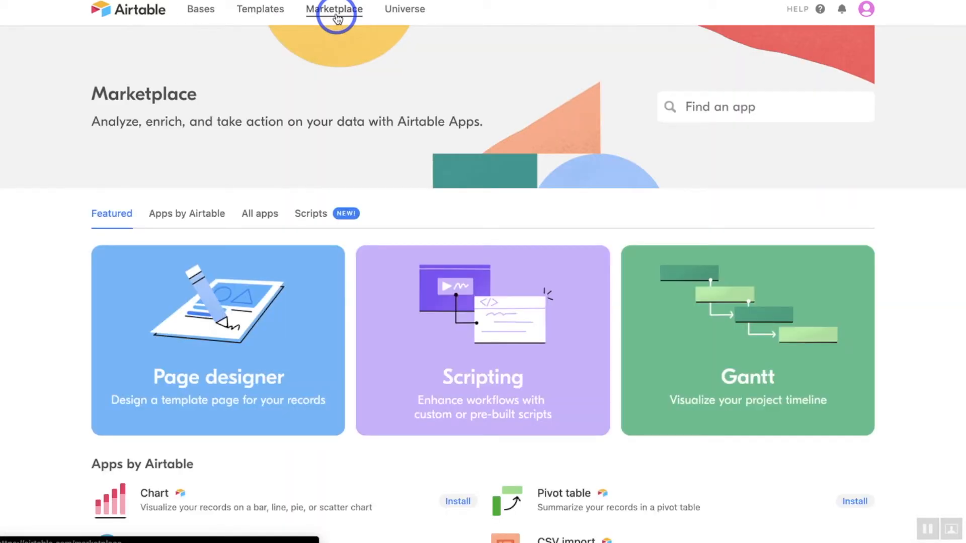
scroll(352, 176, "down", 3)
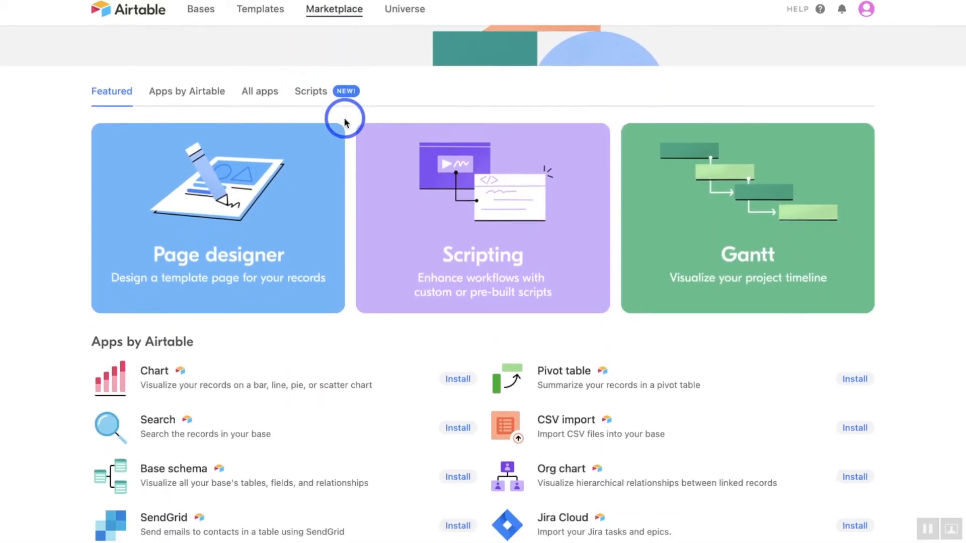
scroll(344, 120, "down", 5)
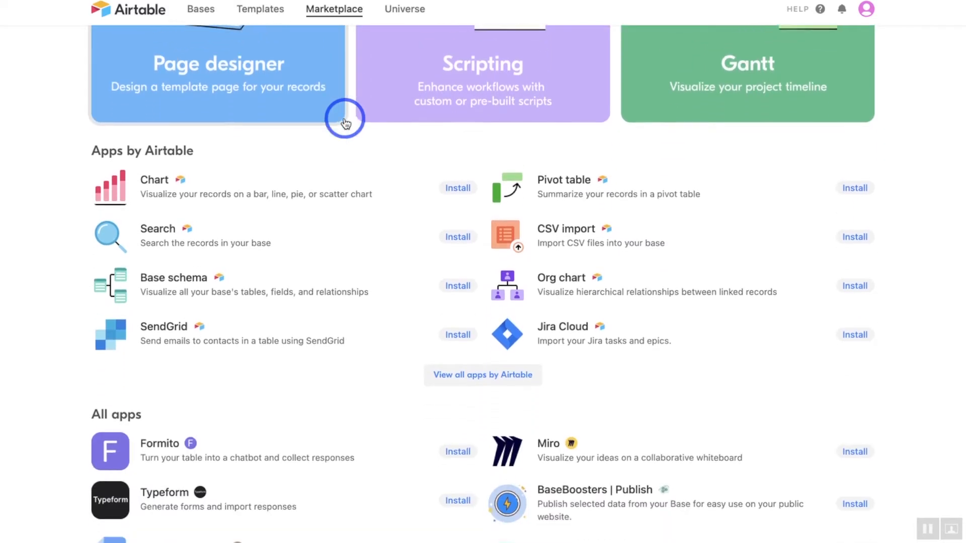
scroll(344, 122, "down", 2)
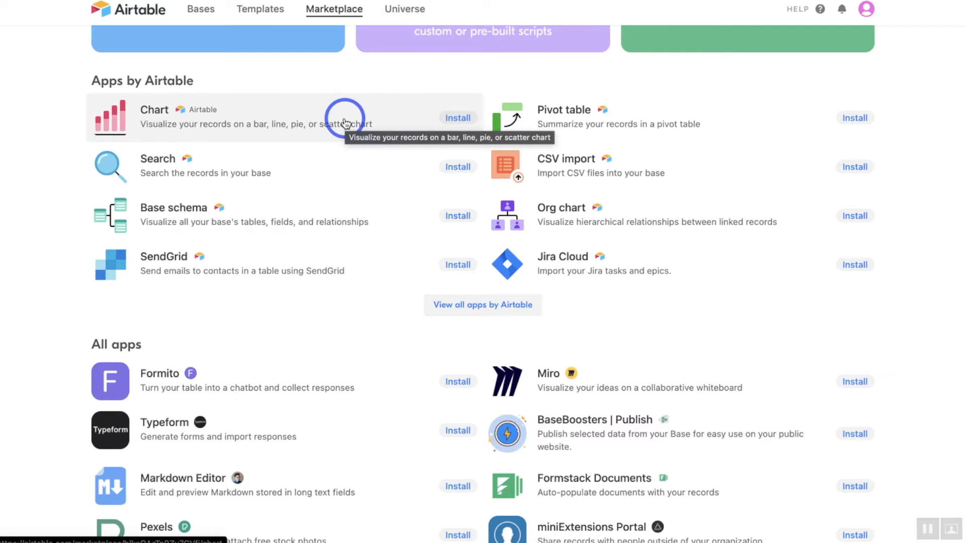
scroll(327, 297, "down", 4)
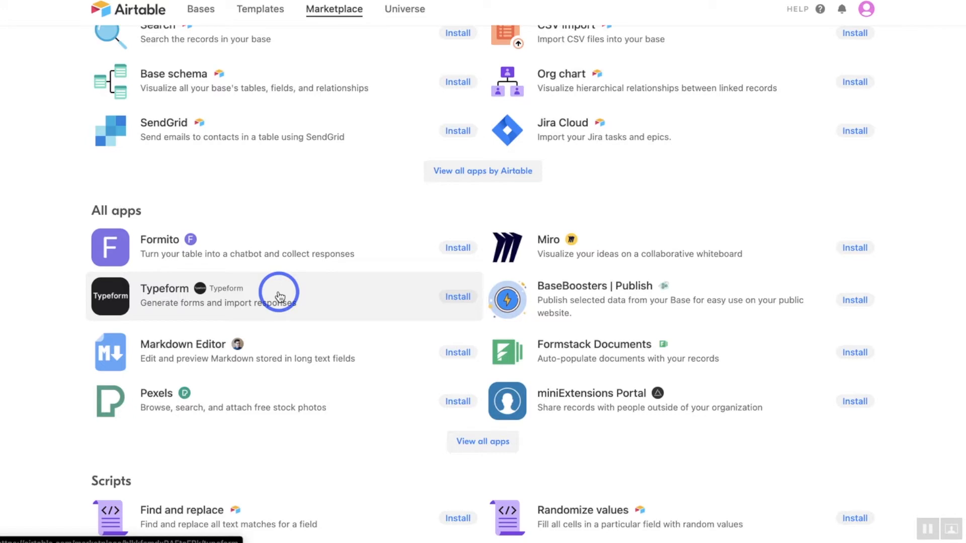
scroll(280, 297, "down", 3)
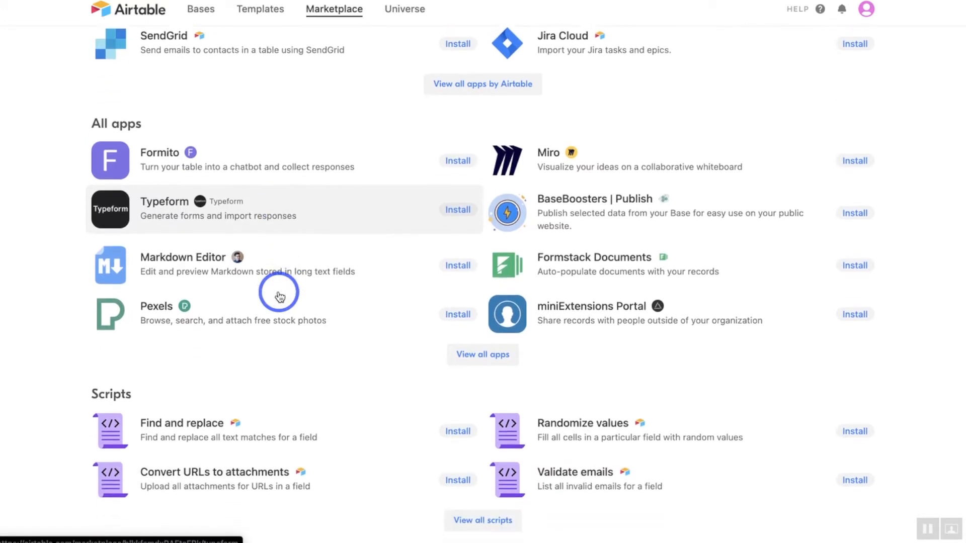
scroll(280, 297, "down", 1)
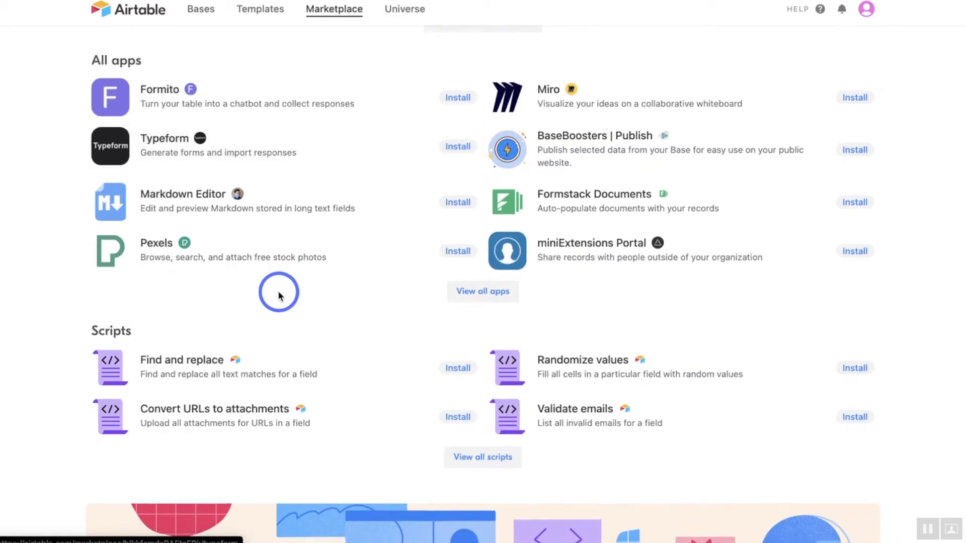
scroll(280, 297, "down", 1)
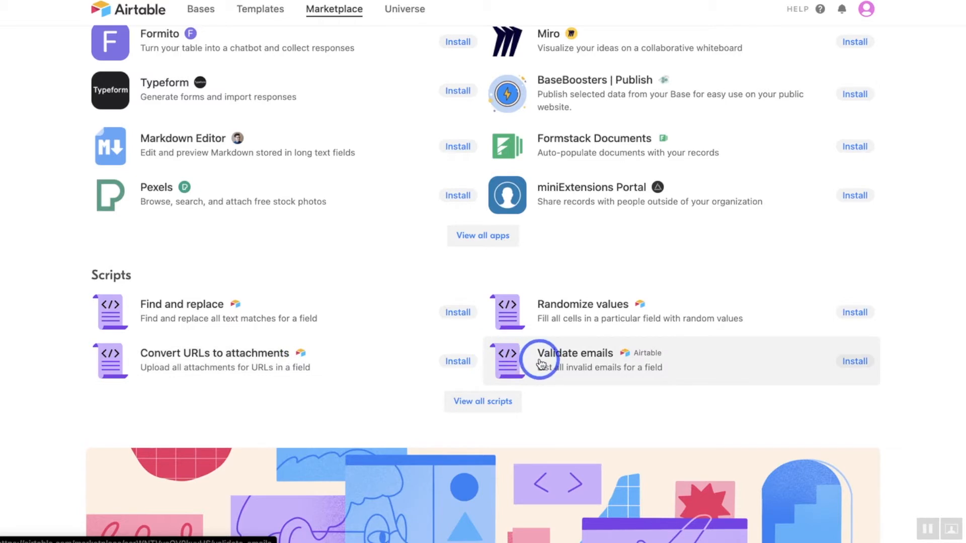
scroll(541, 363, "up", 6)
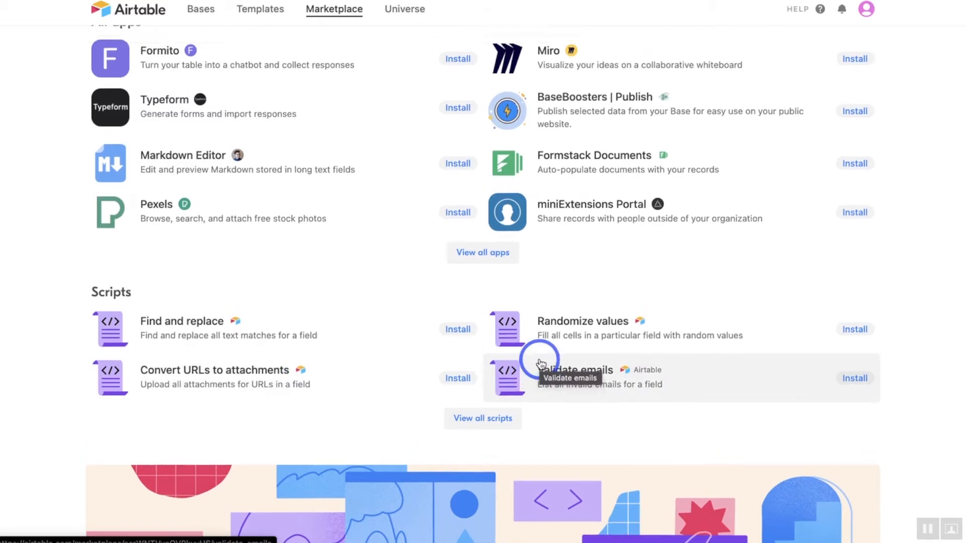
scroll(540, 363, "up", 5)
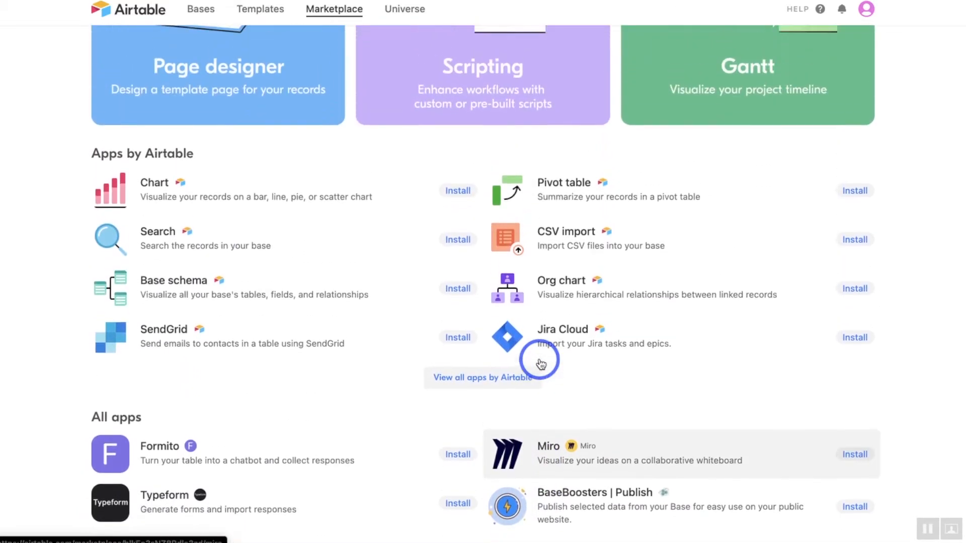
scroll(541, 363, "up", 2)
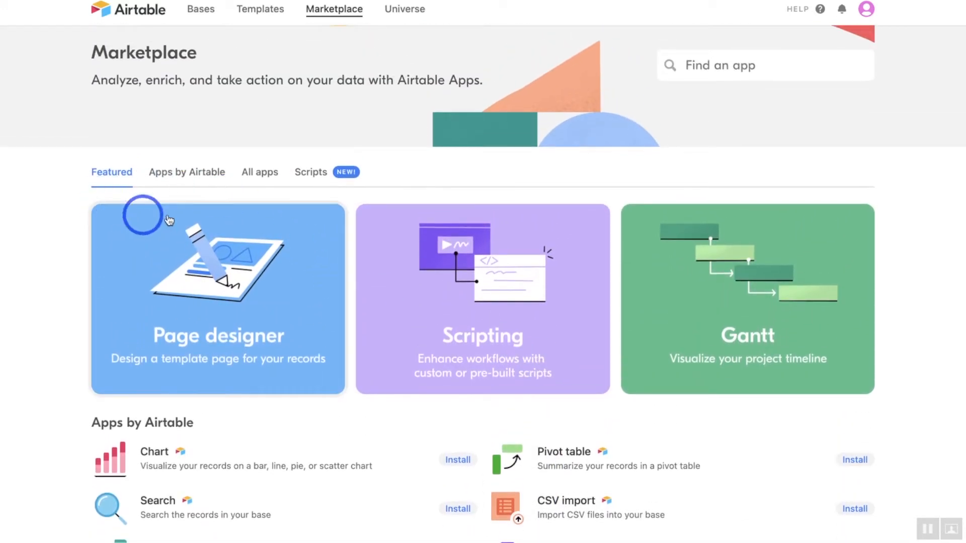
Step: Show only the apps made by Airtable in the Marketplace and look through the list
left_click(191, 179)
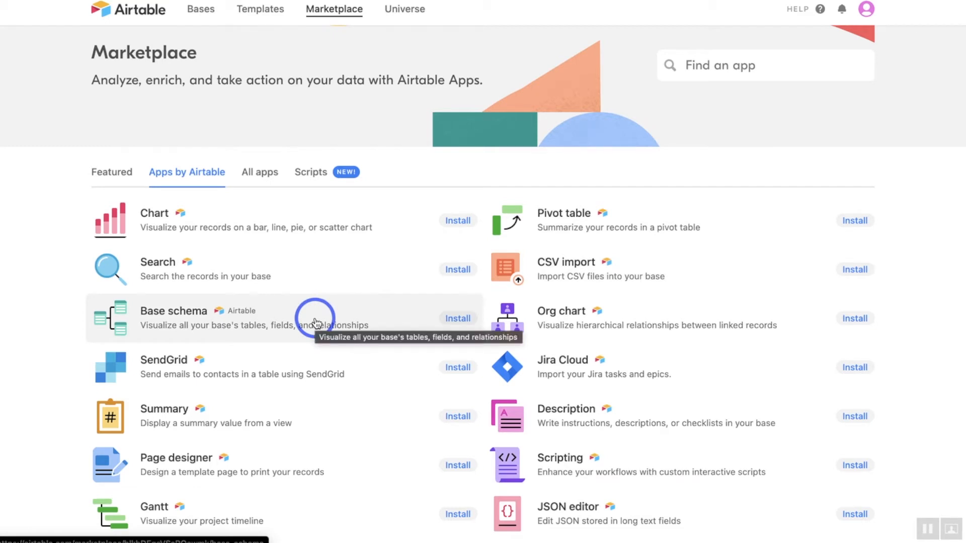
scroll(316, 321, "down", 3)
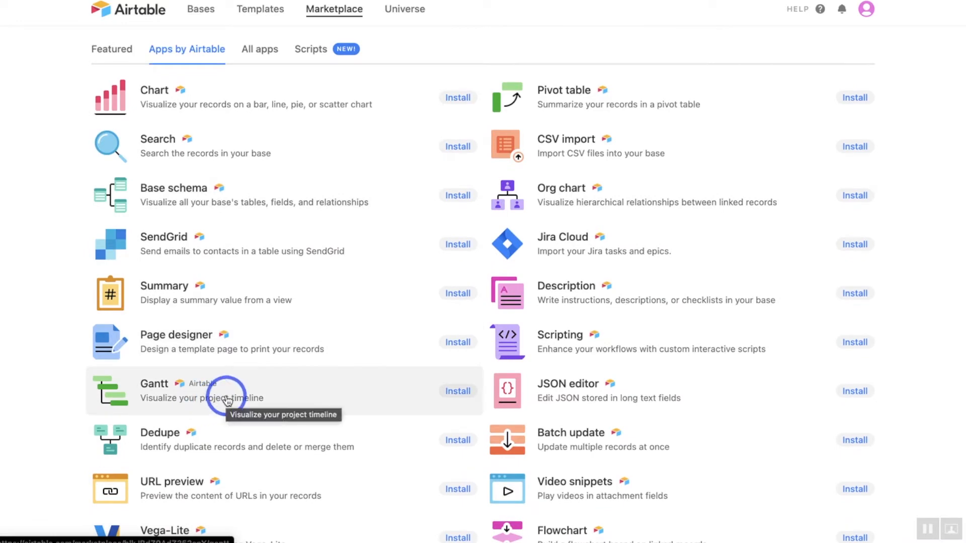
scroll(228, 400, "down", 3)
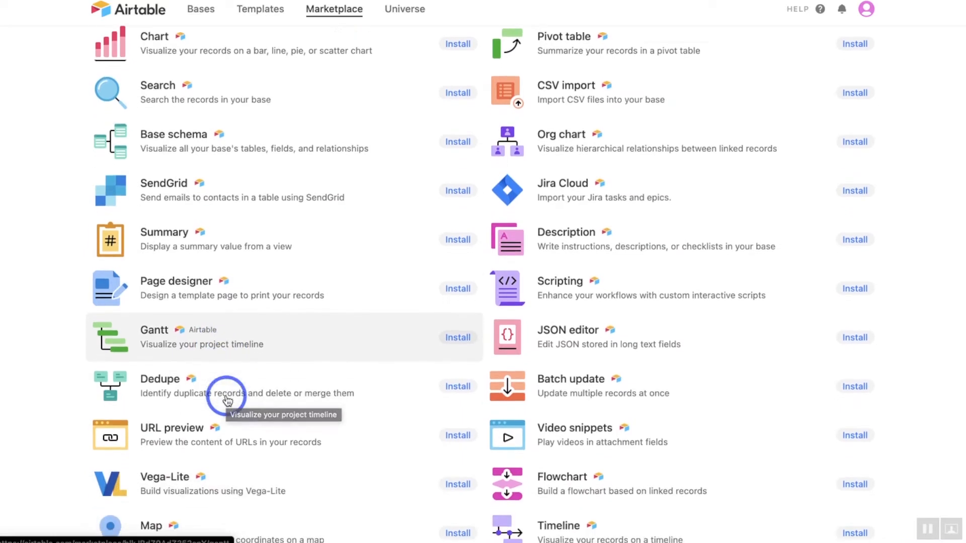
scroll(227, 400, "up", 6)
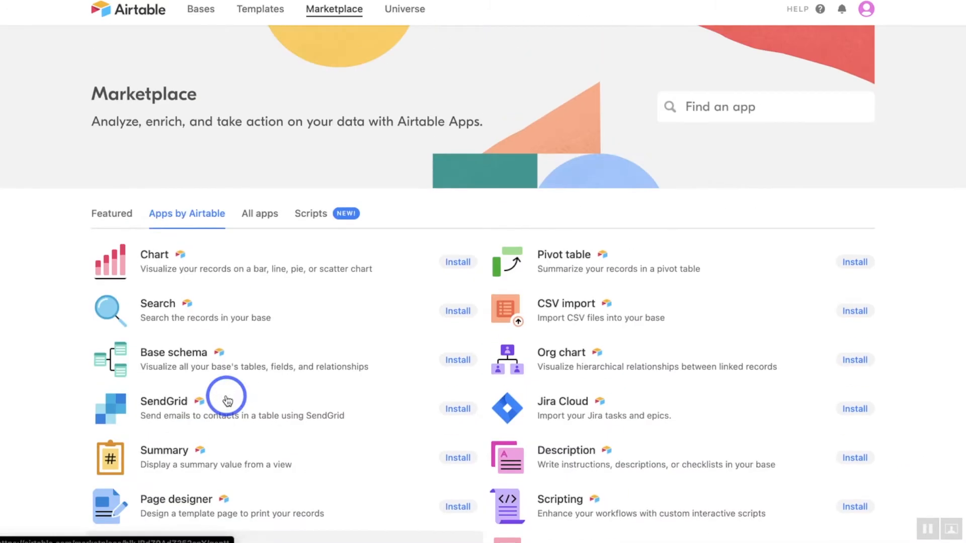
Step: Switch the Marketplace listing to all apps, followed by the Scripts category, and review the available scripts
left_click(264, 219)
left_click(330, 214)
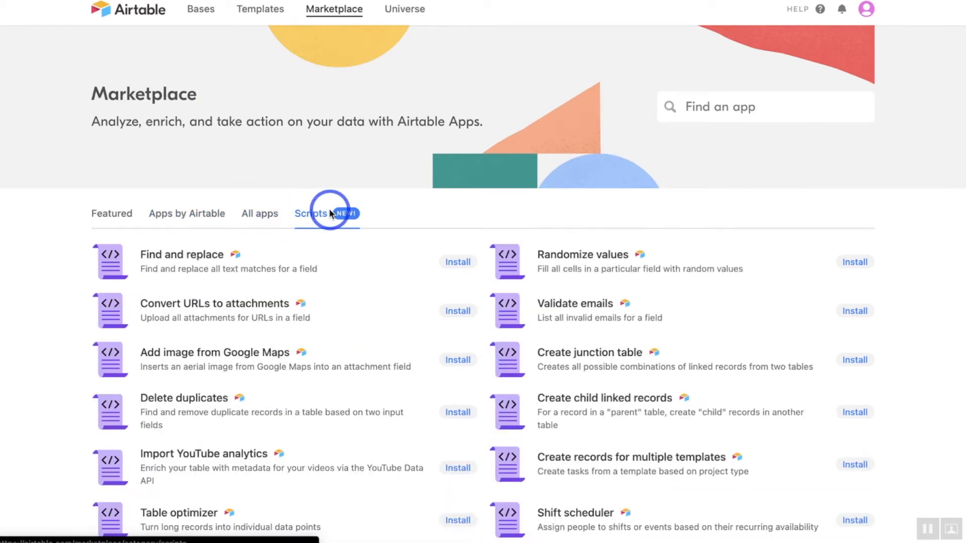
scroll(323, 301, "down", 1)
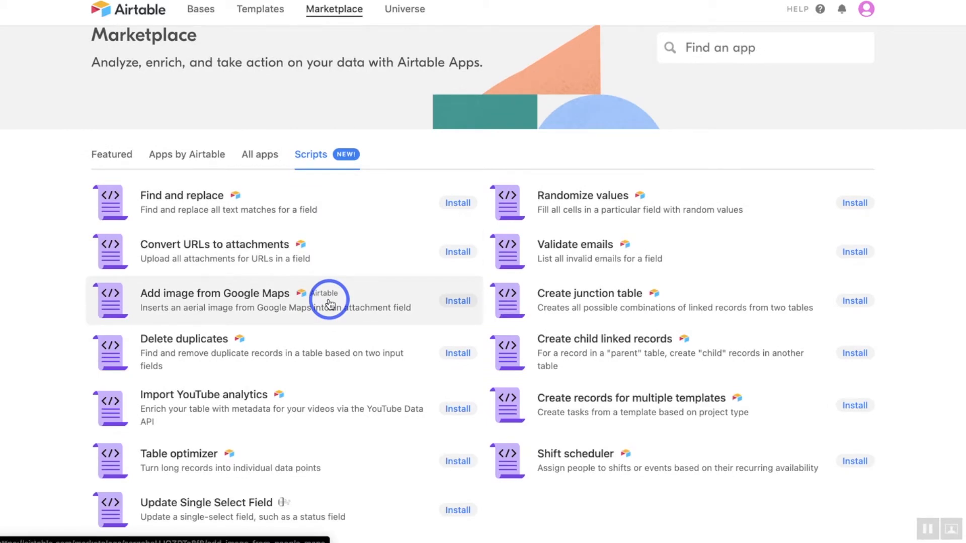
scroll(327, 303, "up", 2)
Step: Open the Universe, examine the community-published bases, and return to the overview of workspace bases
left_click(408, 14)
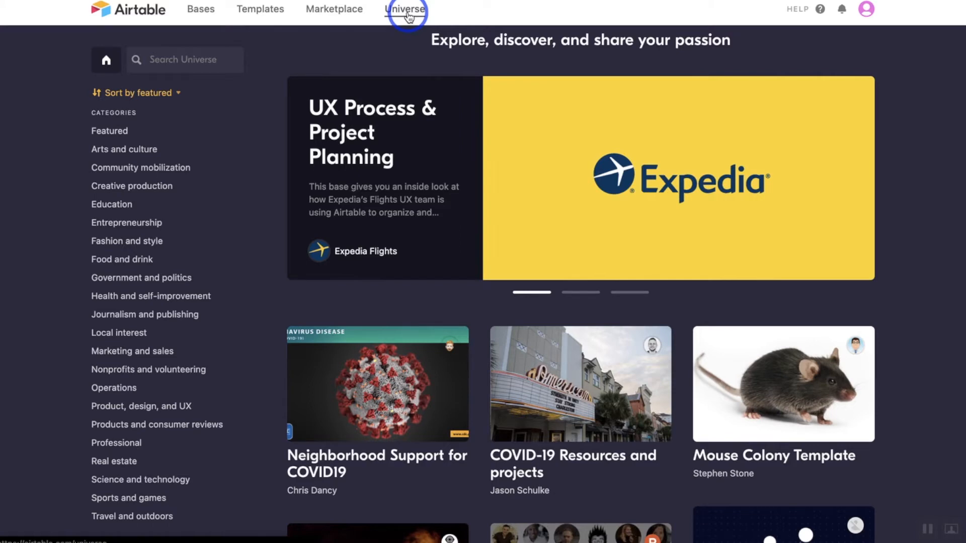
scroll(496, 162, "down", 1)
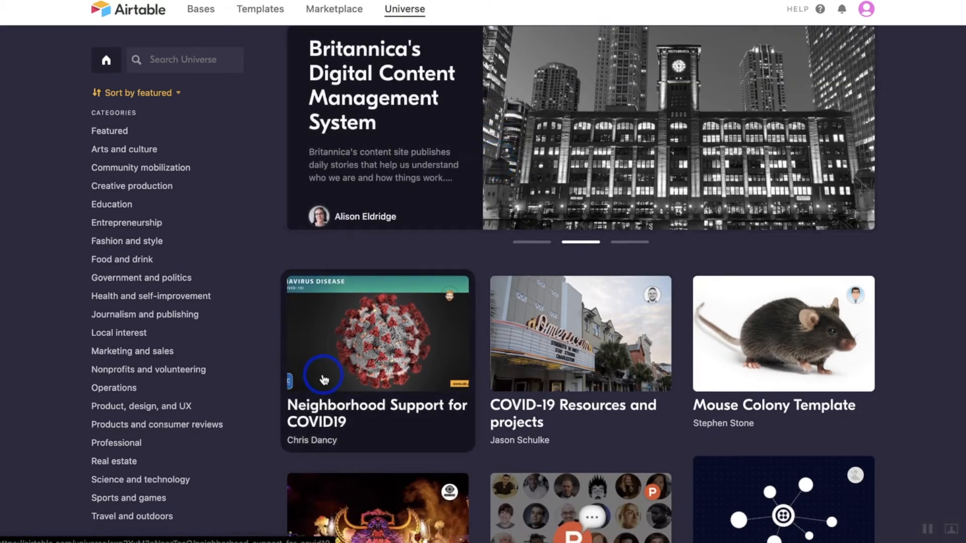
scroll(323, 377, "down", 5)
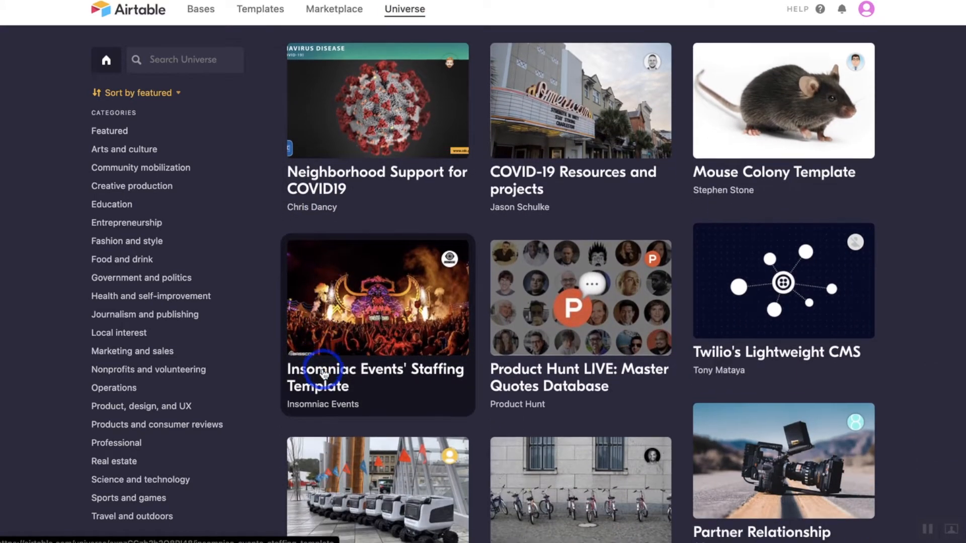
scroll(323, 374, "down", 12)
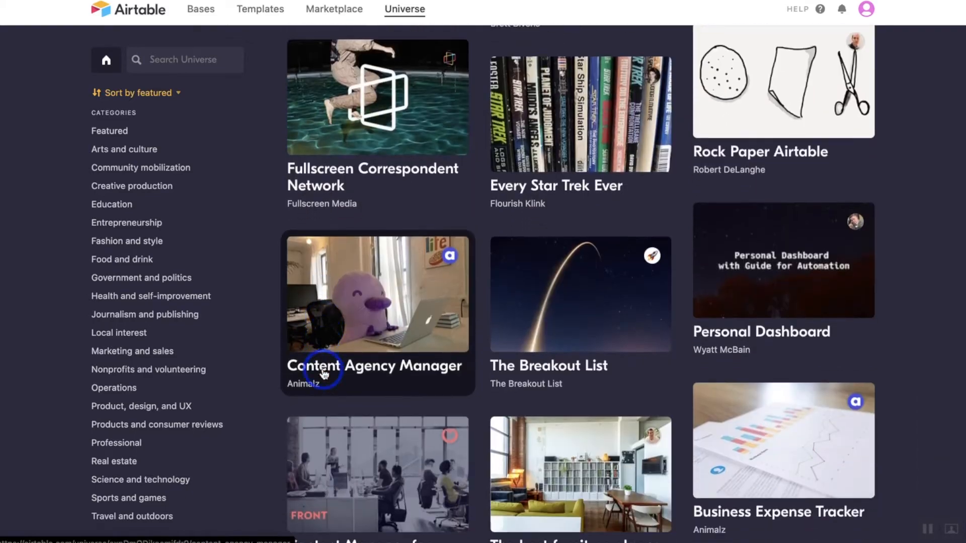
scroll(323, 375, "down", 10)
scroll(323, 375, "down", 12)
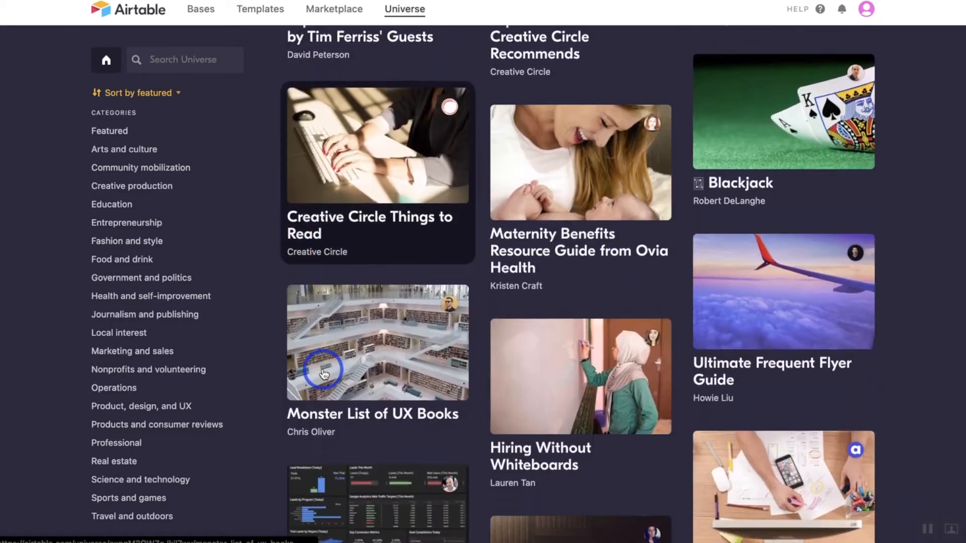
scroll(323, 369, "up", 12)
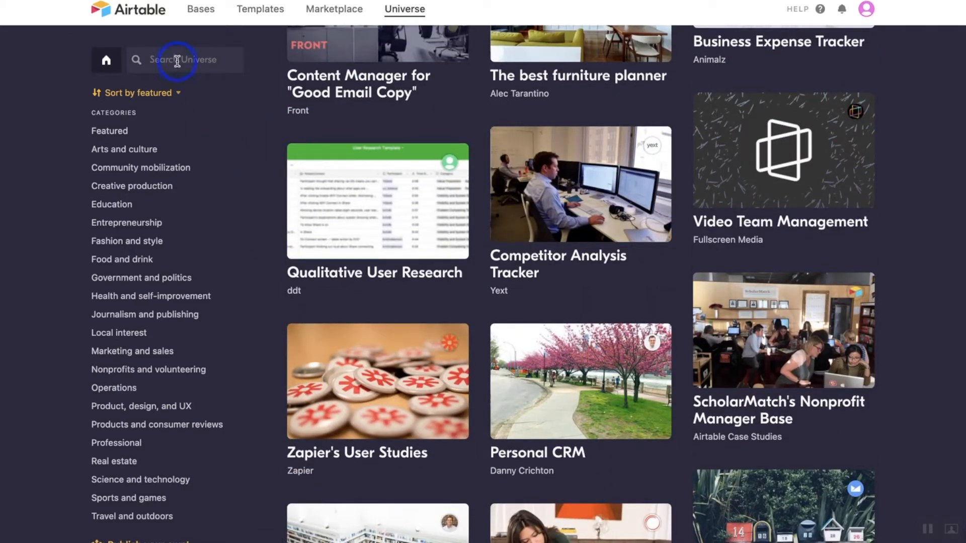
left_click(196, 11)
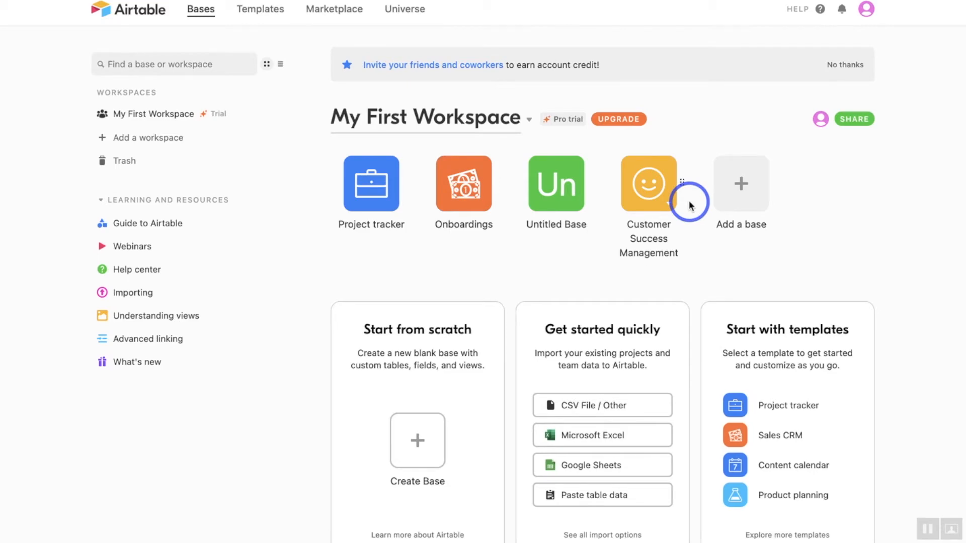
Step: Open the untitled base from the workspace and rename it Example
left_click(569, 197)
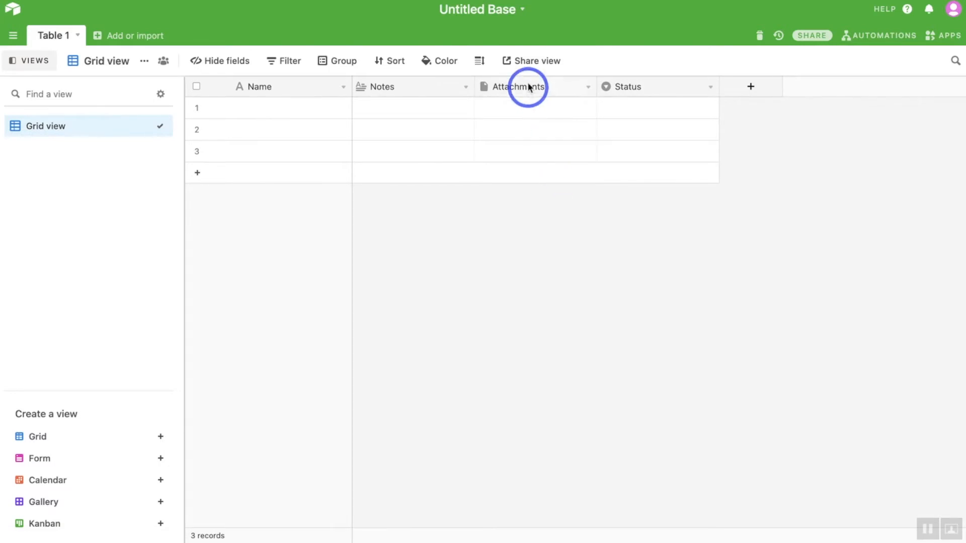
left_click(523, 11)
type("Example")
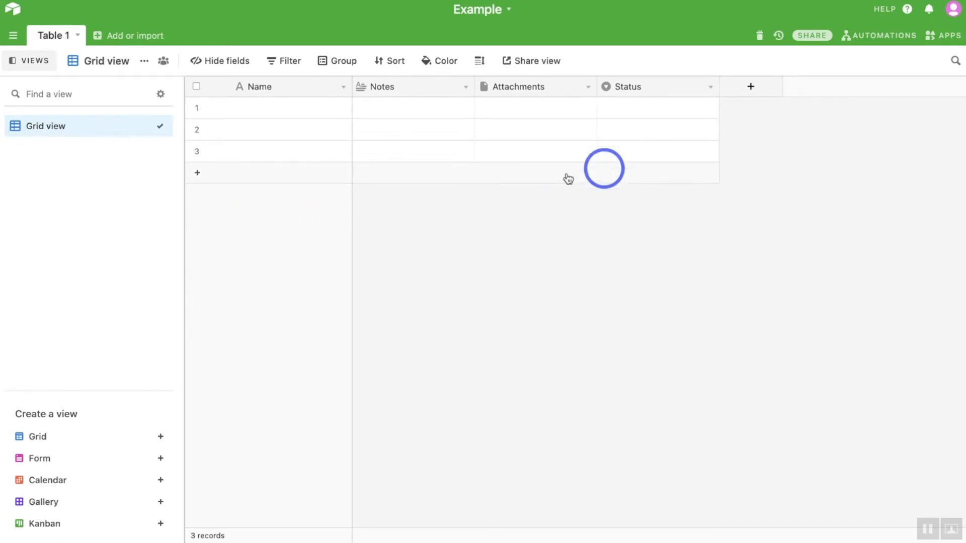
Step: Add a record named XYZ at the end of Table 1, followed by another blank record
left_click(205, 174)
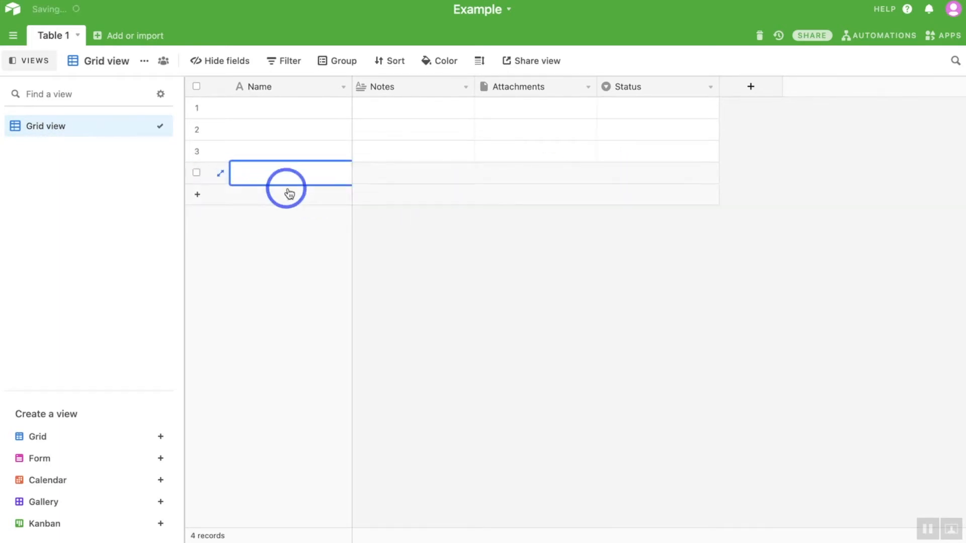
type("XYZ")
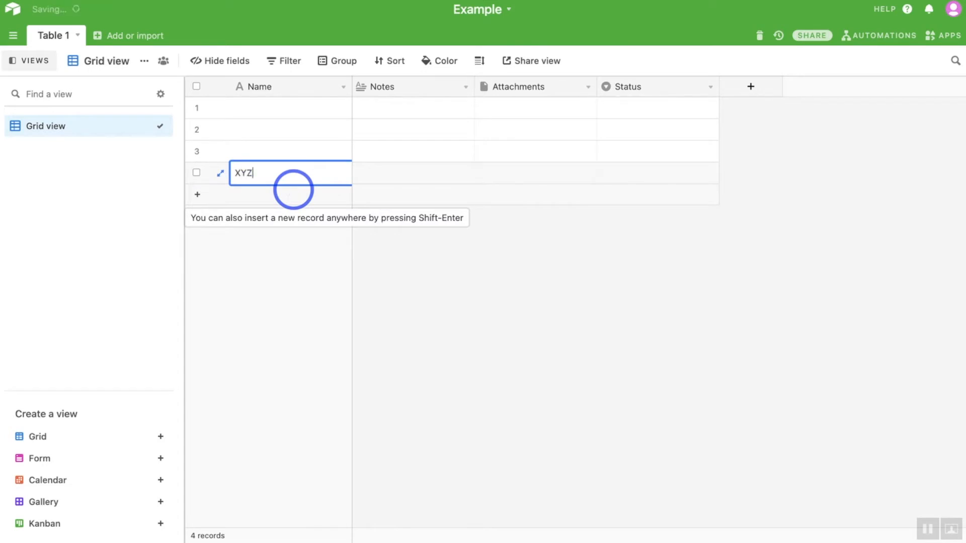
left_click(341, 187)
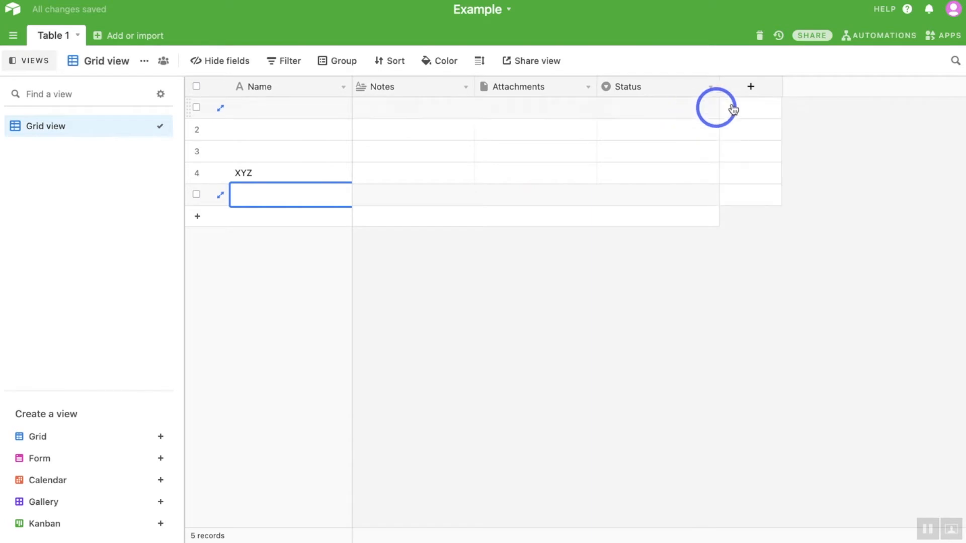
Step: Review the available field types, add a Last modified by field covering all editable fields, and dismiss the data import tip
left_click(752, 91)
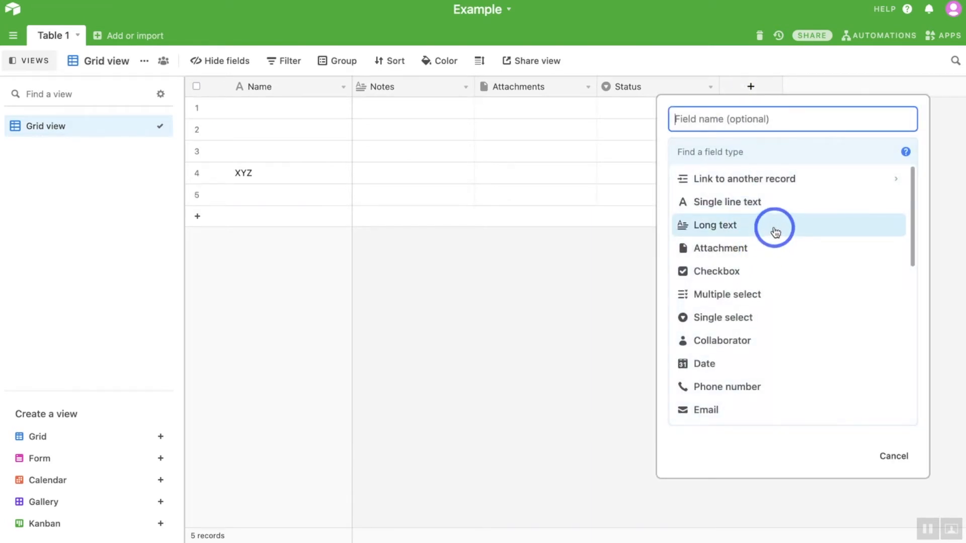
scroll(775, 232, "down", 5)
scroll(775, 232, "down", 4)
scroll(775, 232, "up", 8)
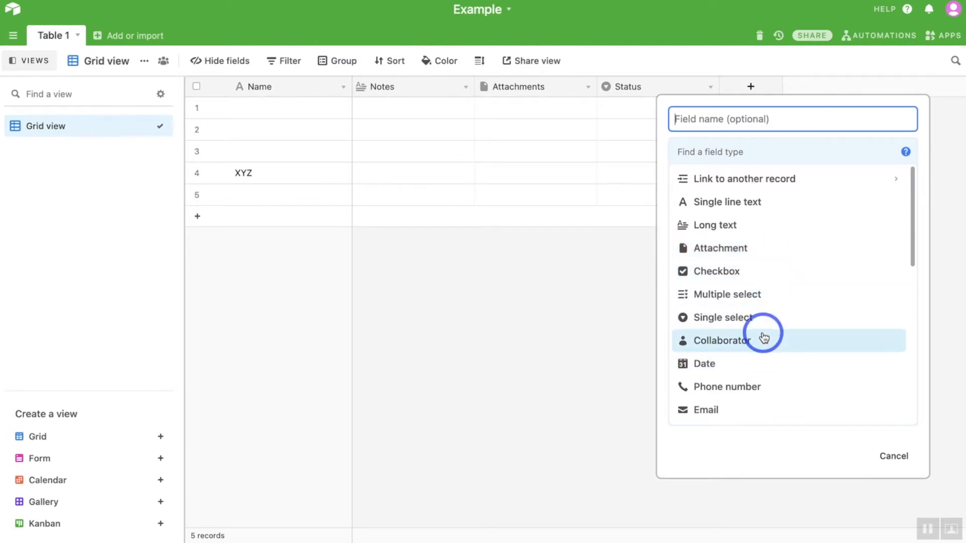
scroll(764, 337, "down", 10)
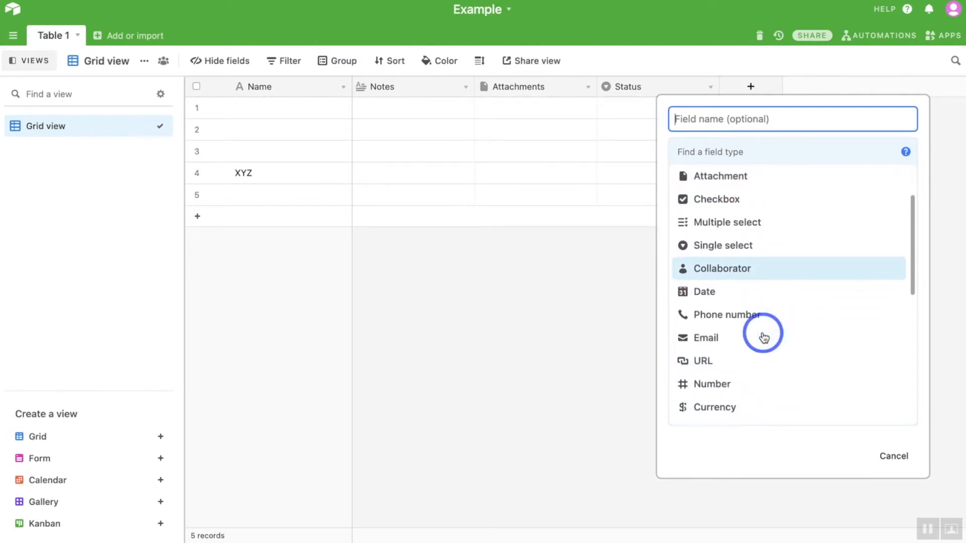
scroll(764, 337, "down", 5)
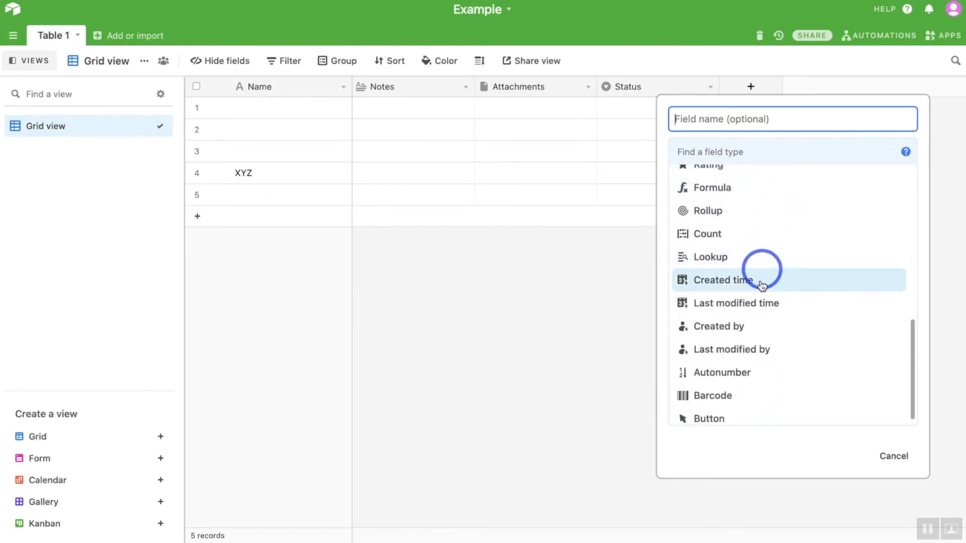
scroll(760, 351, "down", 1)
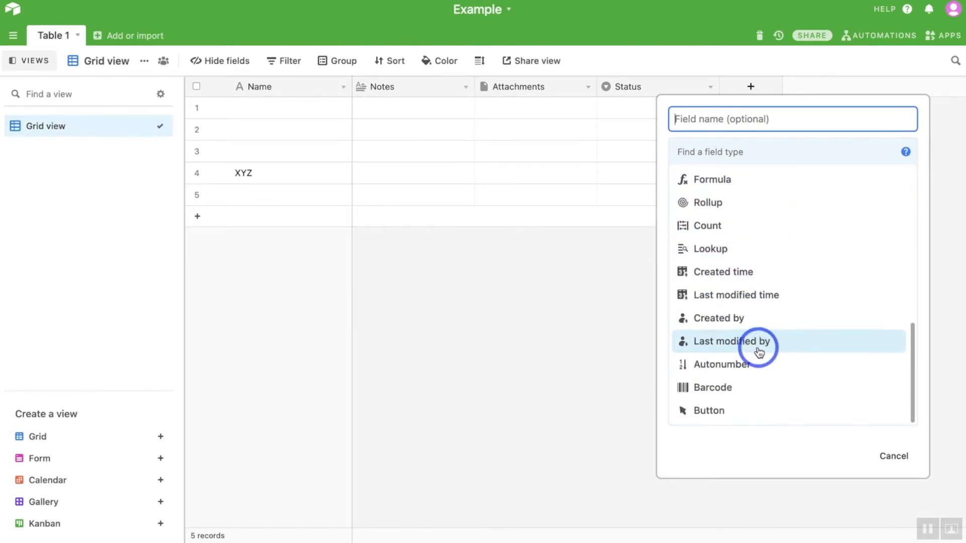
mouse_move(758, 350)
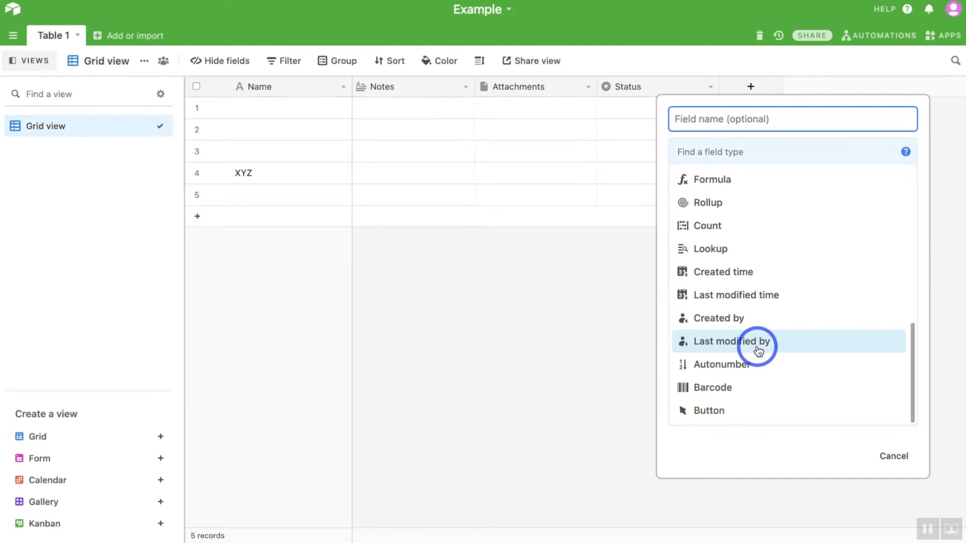
left_click(758, 350)
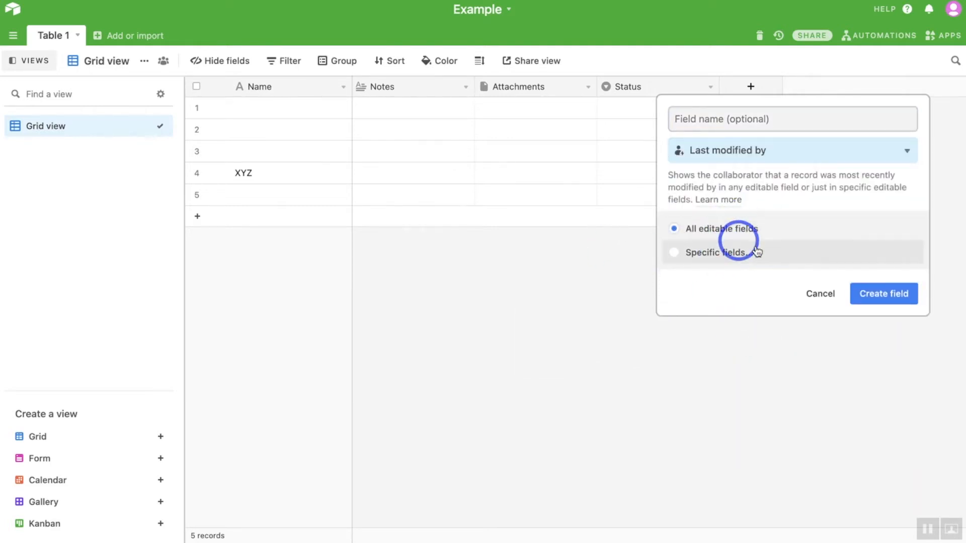
left_click(883, 293)
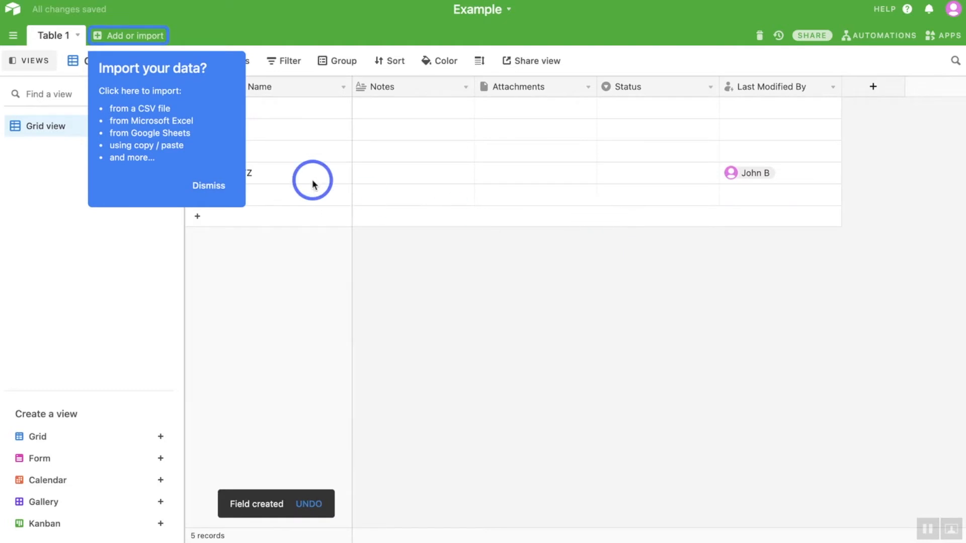
left_click(208, 187)
left_click_drag(209, 193, 288, 154)
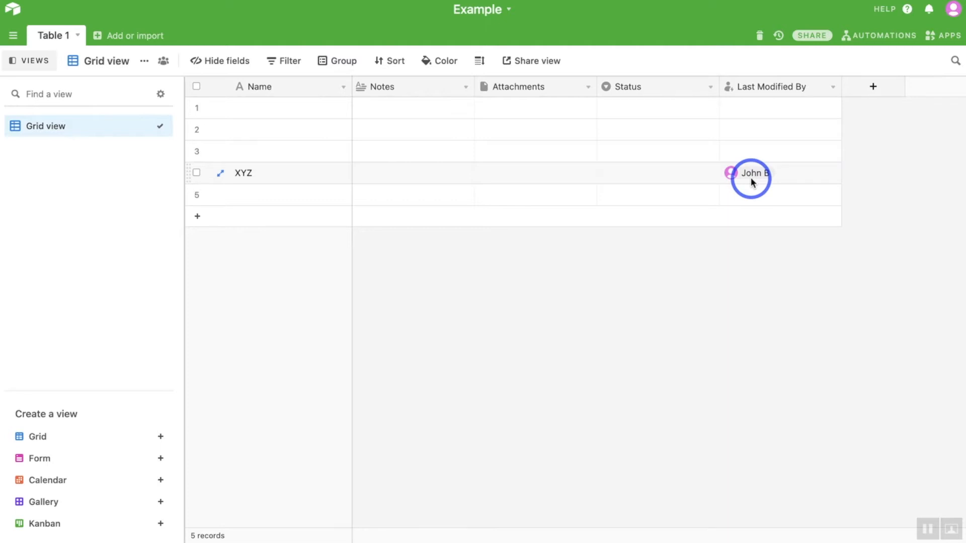
Step: Filter the grid view to records whose Name contains xyz
left_click(287, 64)
left_click(309, 115)
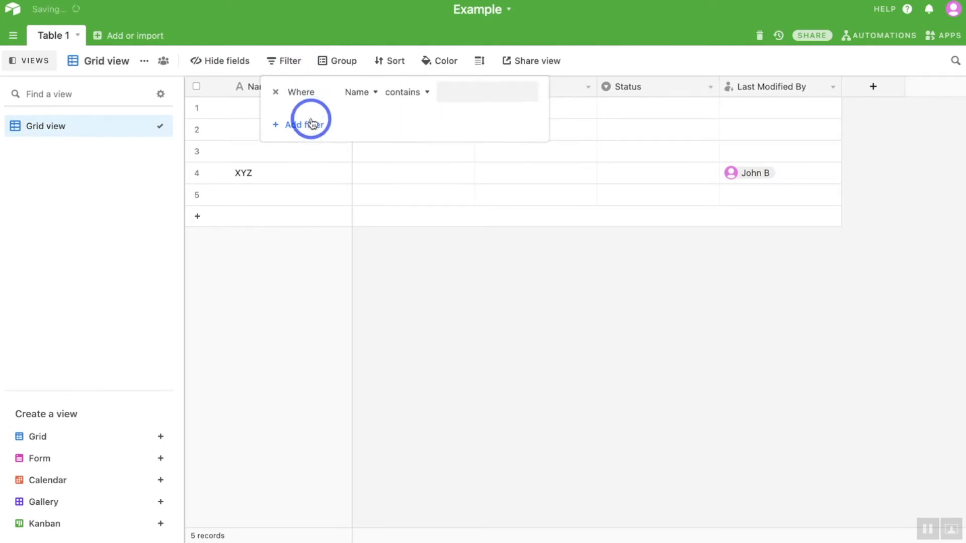
left_click(401, 93)
left_click(442, 92)
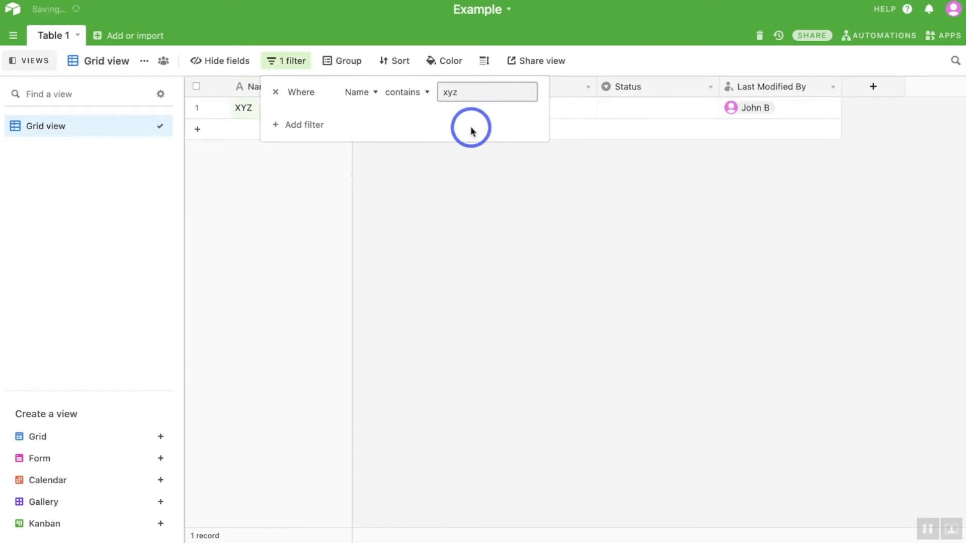
left_click(388, 198)
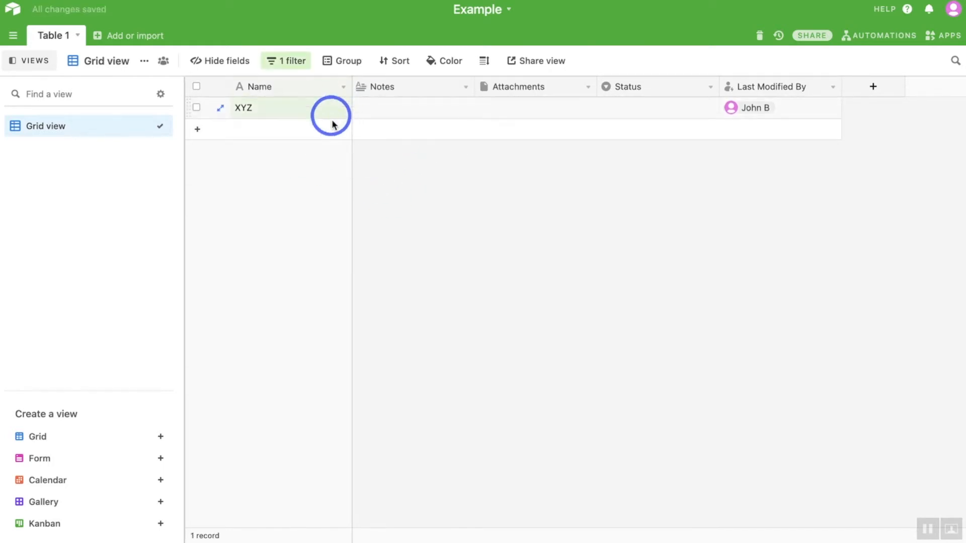
left_click(349, 64)
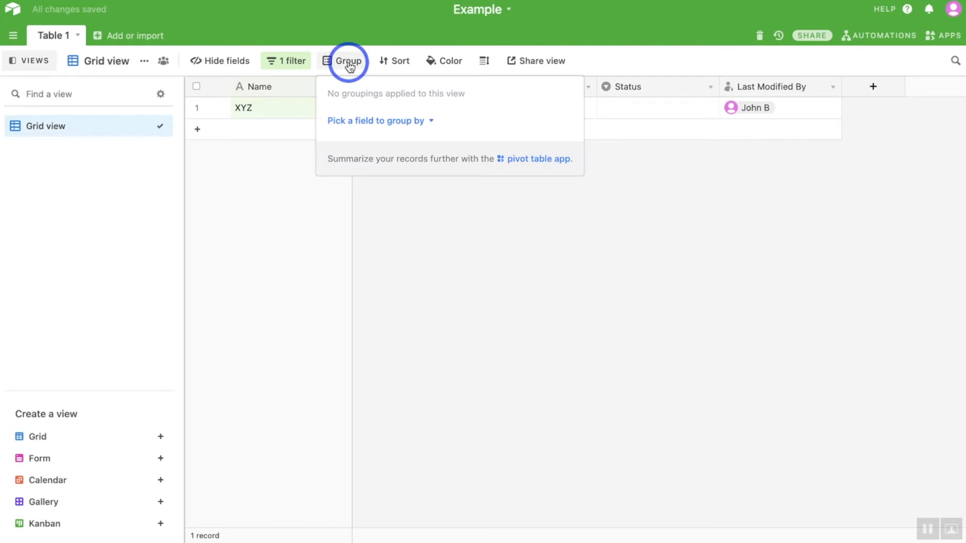
left_click(415, 120)
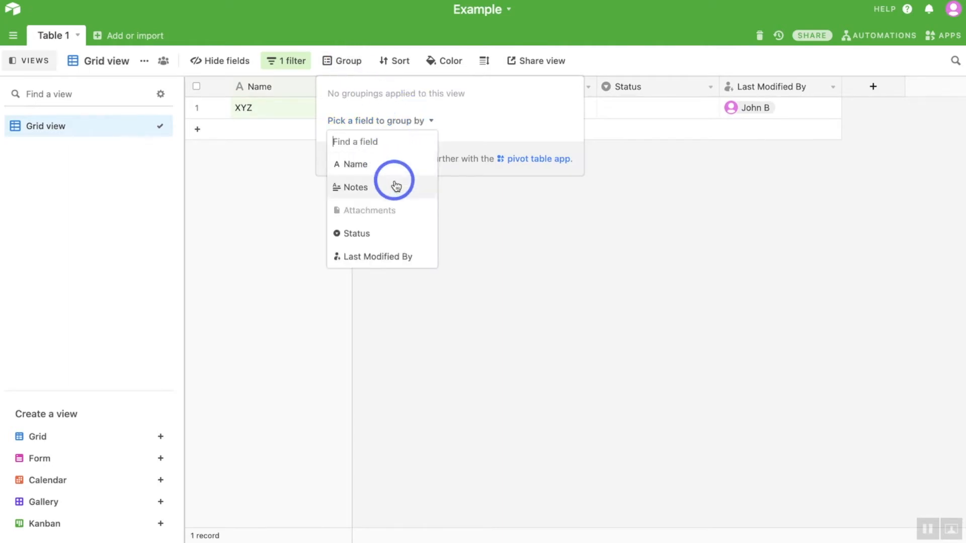
left_click(248, 260)
left_click(314, 208)
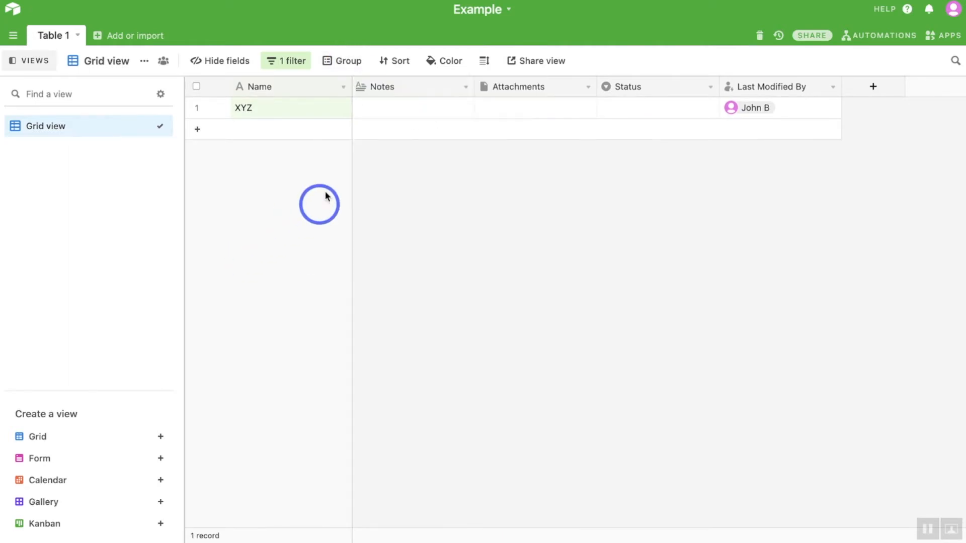
Step: Remove the Name filter from the grid view
left_click(294, 73)
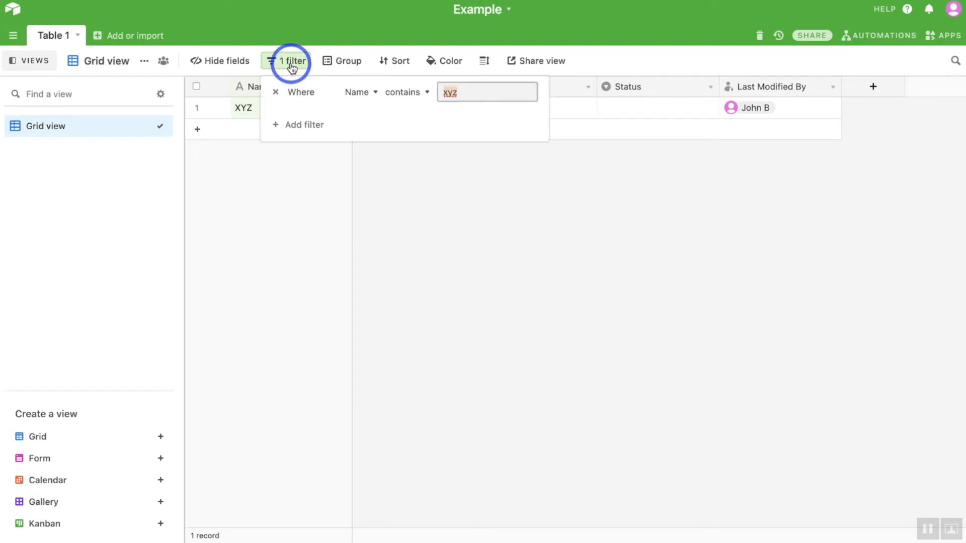
left_click(275, 92)
left_click(261, 247)
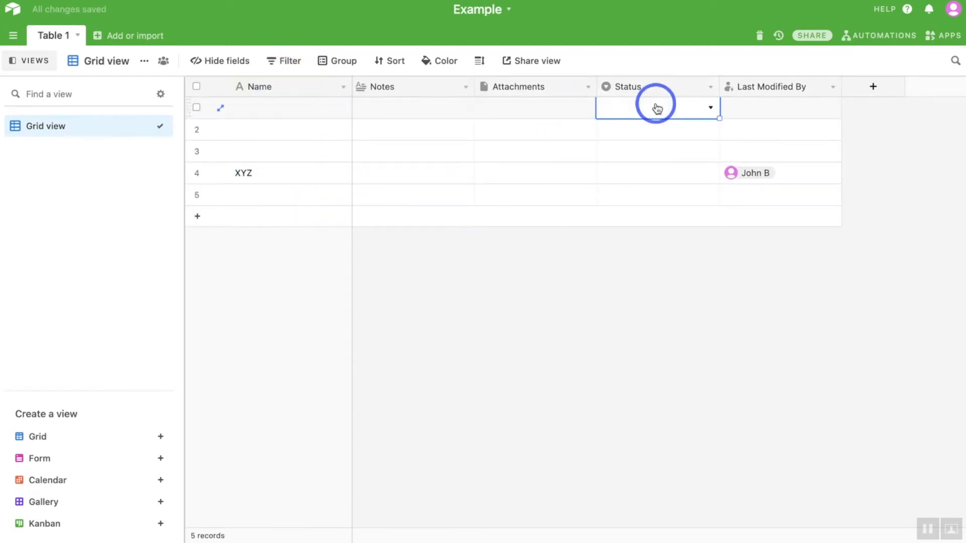
Step: Set the Status of the first record to Todo and of the third record to In progress
left_click(711, 108)
left_click(659, 176)
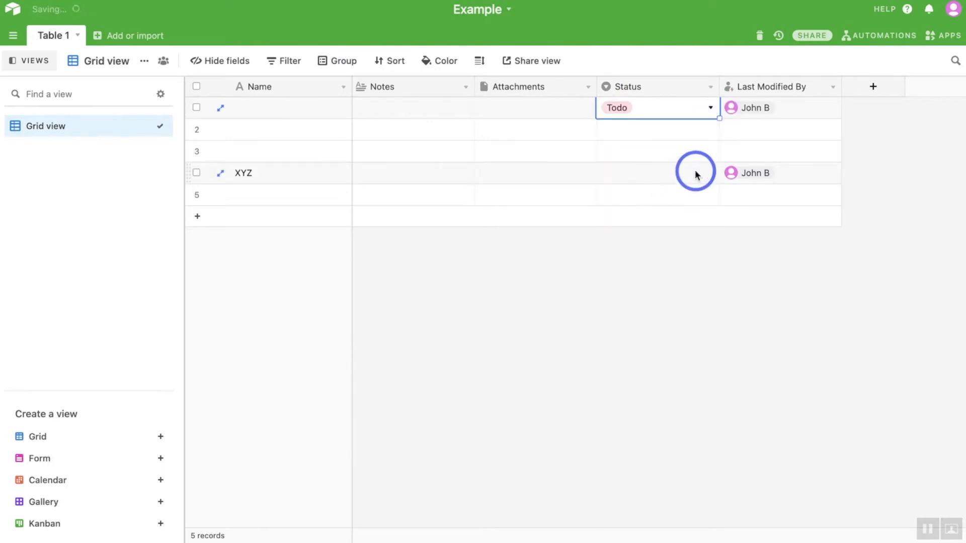
left_click(702, 151)
left_click(708, 151)
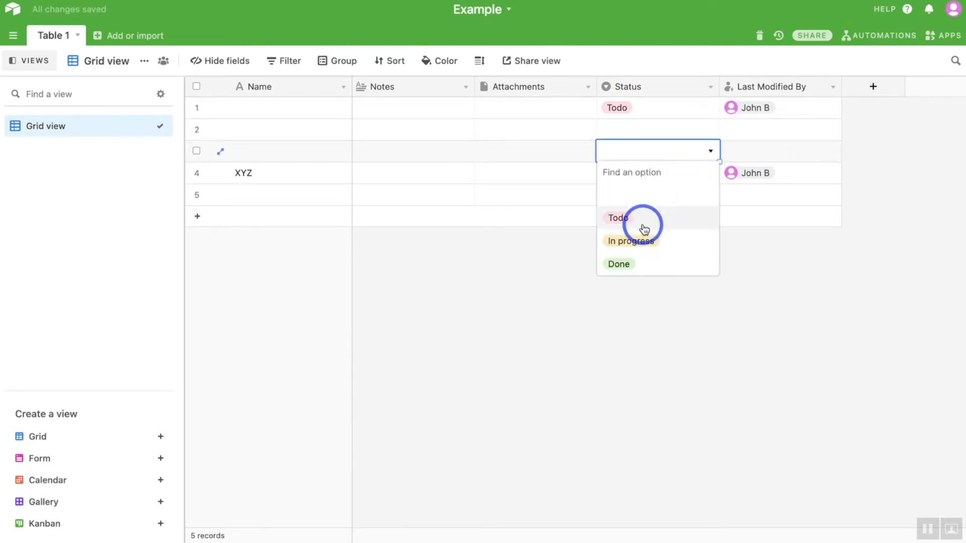
left_click(637, 241)
Step: Set the Status of the fifth record to Done and of the second record to Todo
left_click(690, 191)
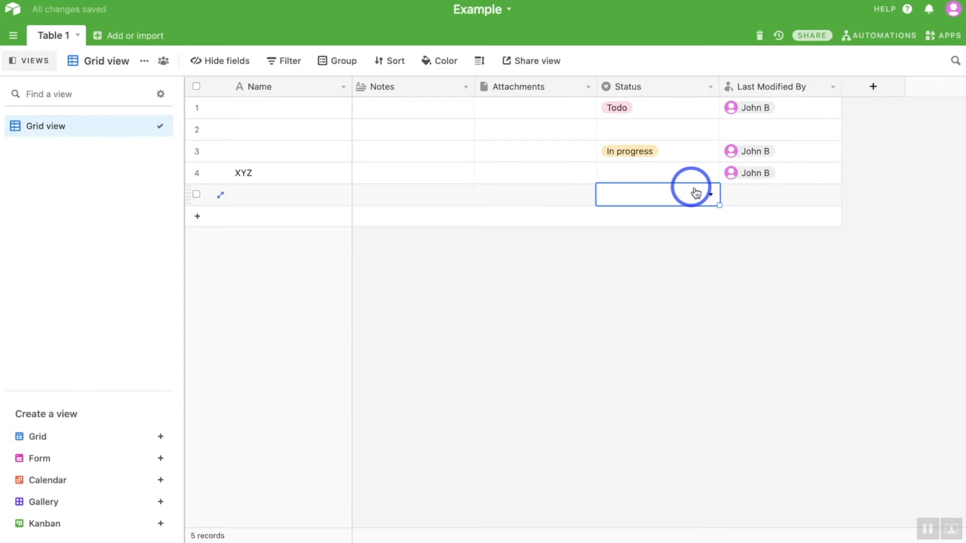
left_click(711, 195)
left_click(644, 304)
left_click(669, 126)
left_click(710, 130)
left_click(660, 196)
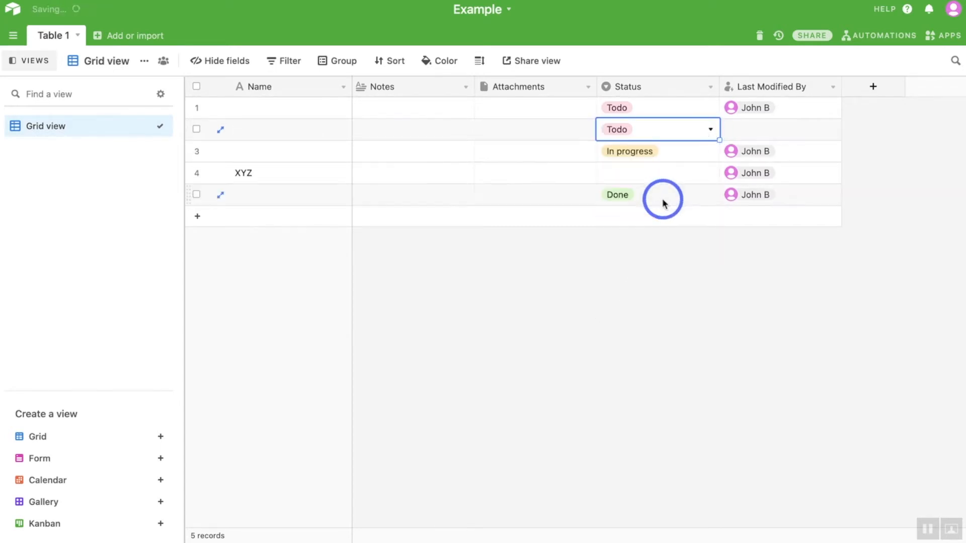
Step: Set the Status of the XYZ record to Todo
left_click(713, 174)
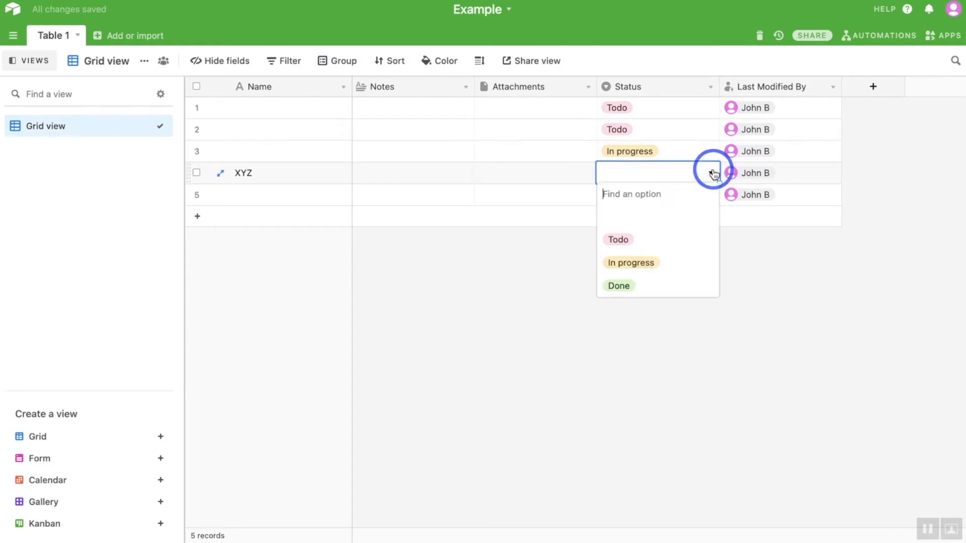
left_click(714, 174)
left_click(649, 237)
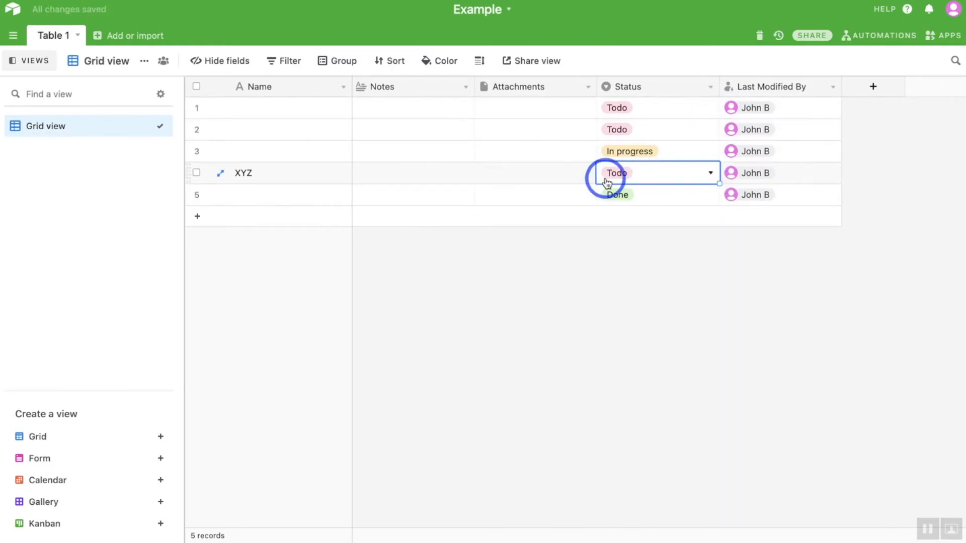
Step: Group the records in the grid view by the Status field
left_click(341, 62)
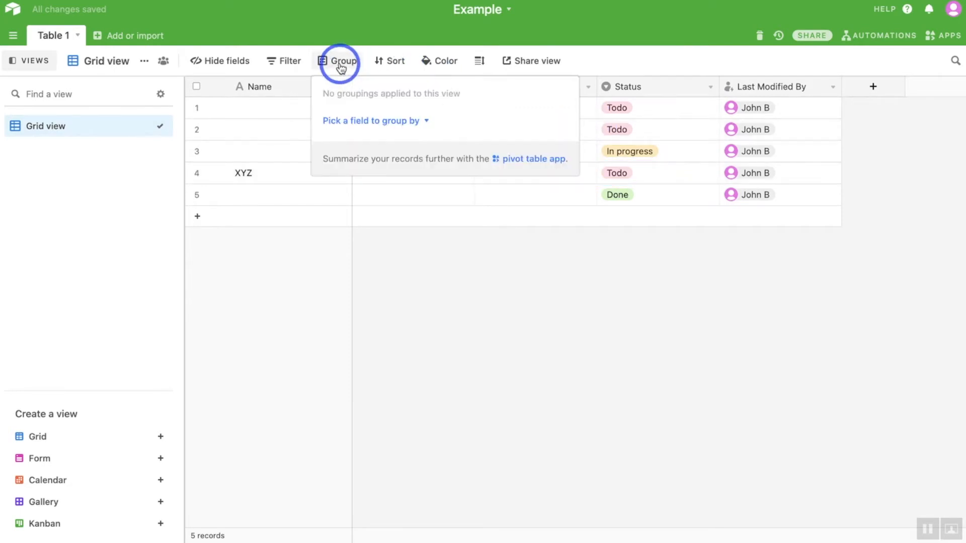
left_click(416, 120)
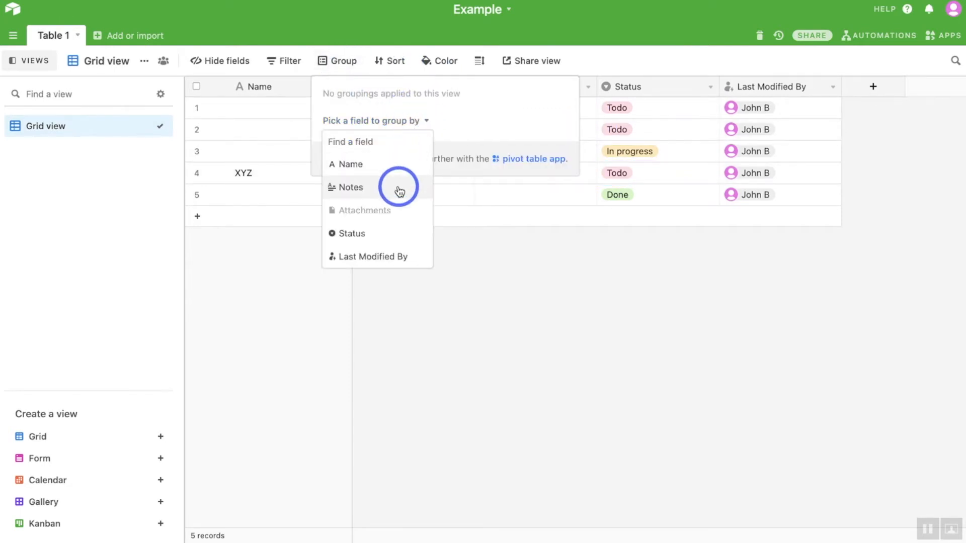
left_click(369, 231)
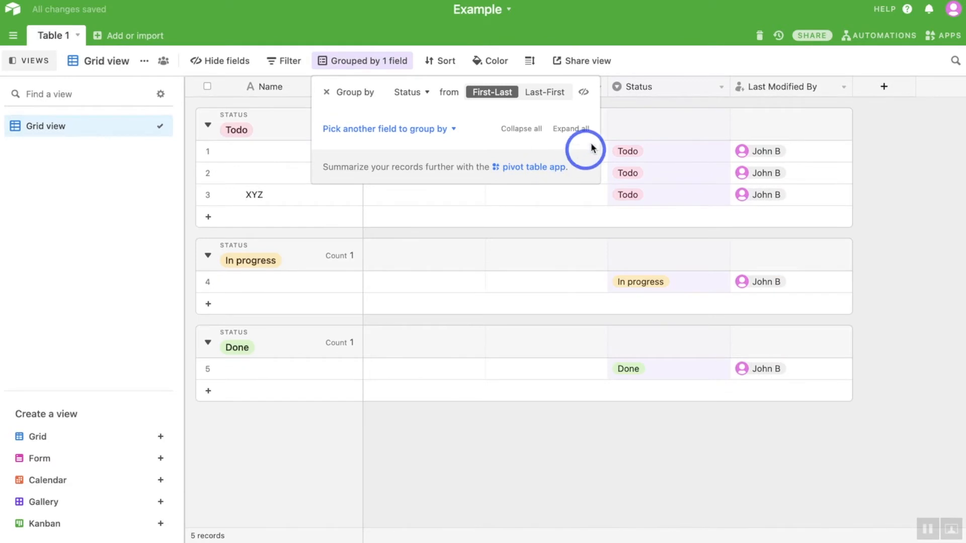
left_click(895, 140)
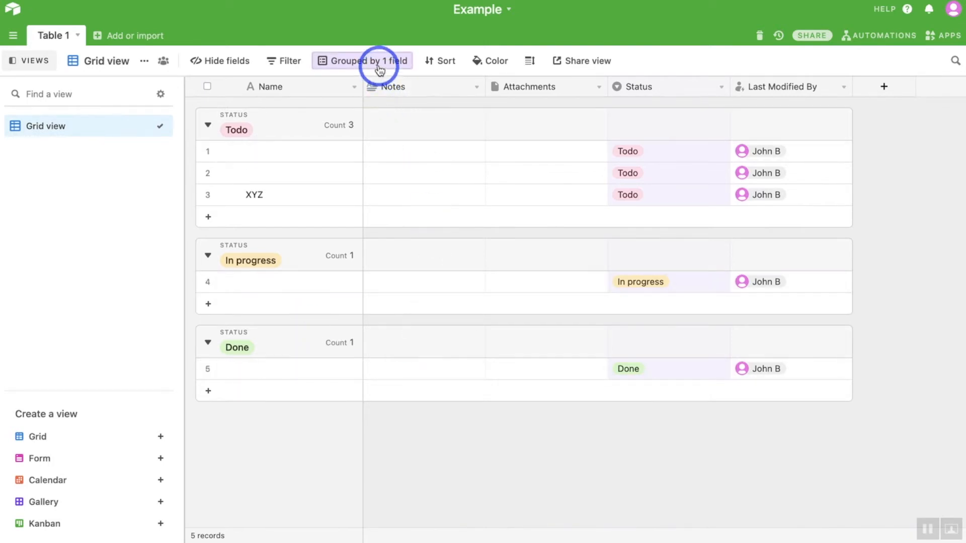
Step: Sort the grouped records by the Name field from A to Z
left_click(440, 65)
left_click(491, 114)
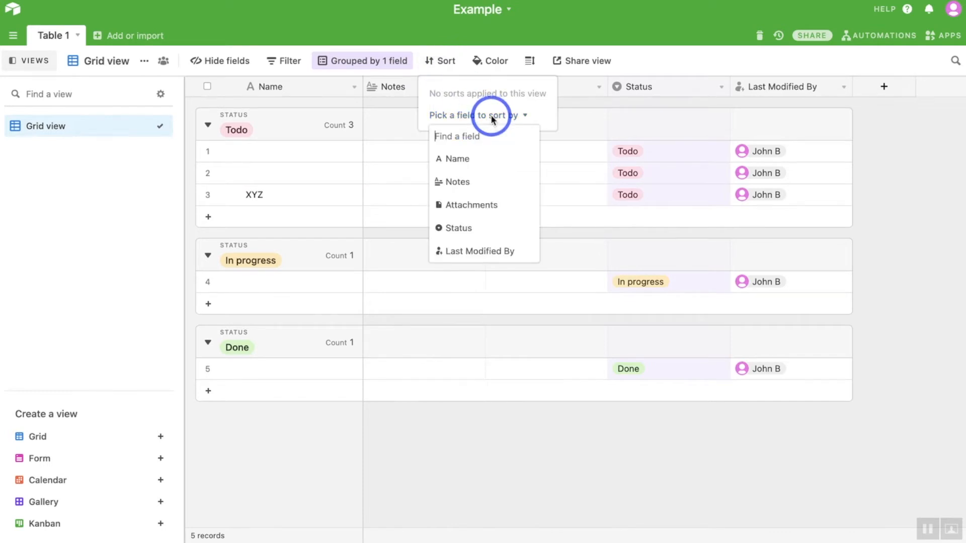
left_click(487, 160)
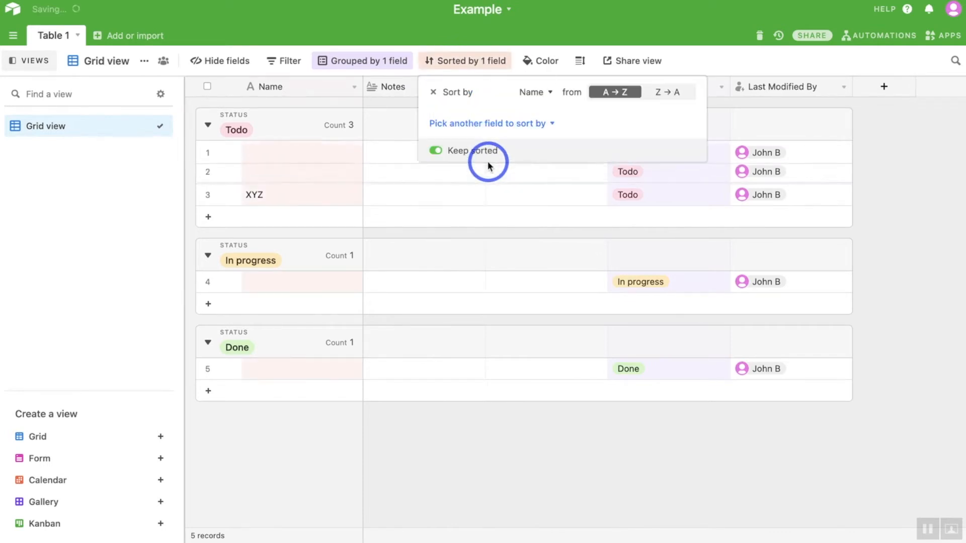
left_click(482, 424)
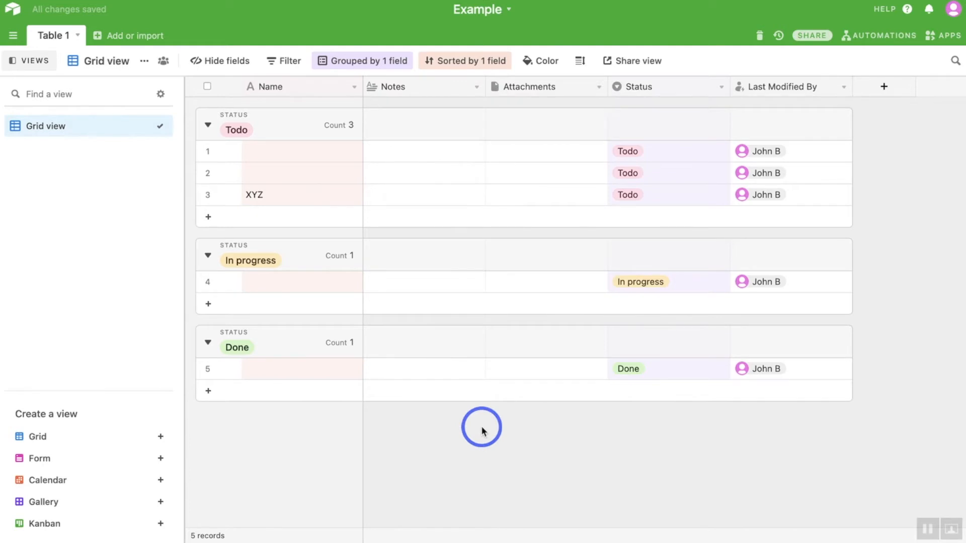
Step: Color the grid view's records by conditions, keeping the default rule where Name contains an empty value
left_click(542, 63)
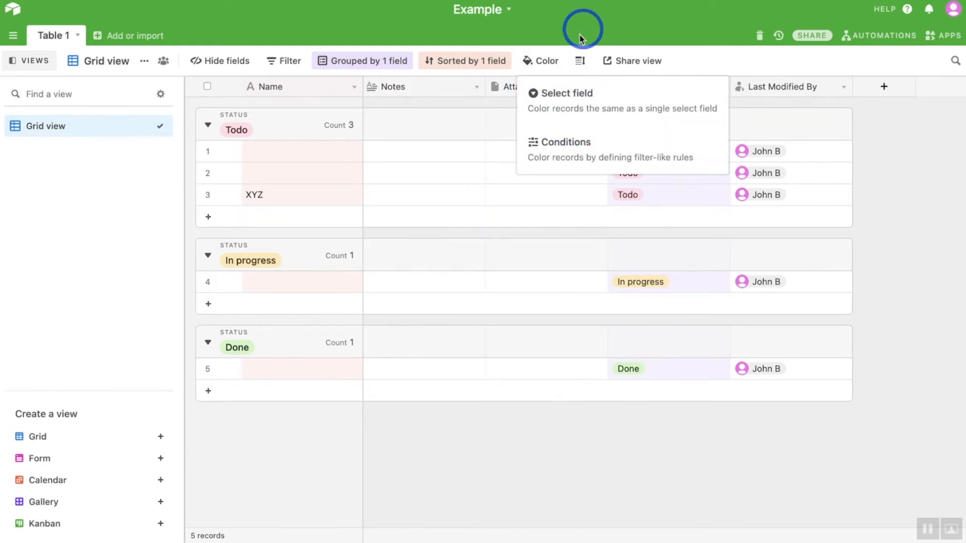
left_click(584, 160)
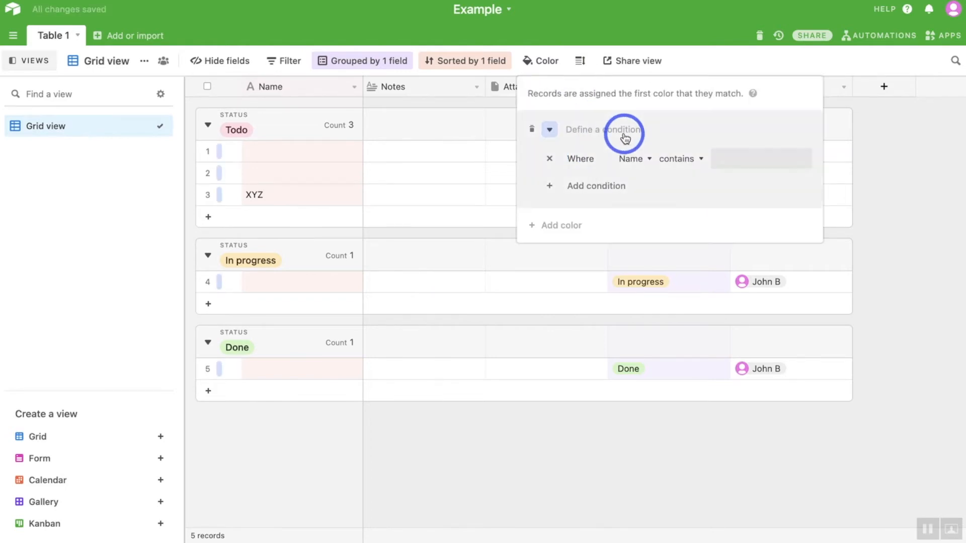
left_click(480, 442)
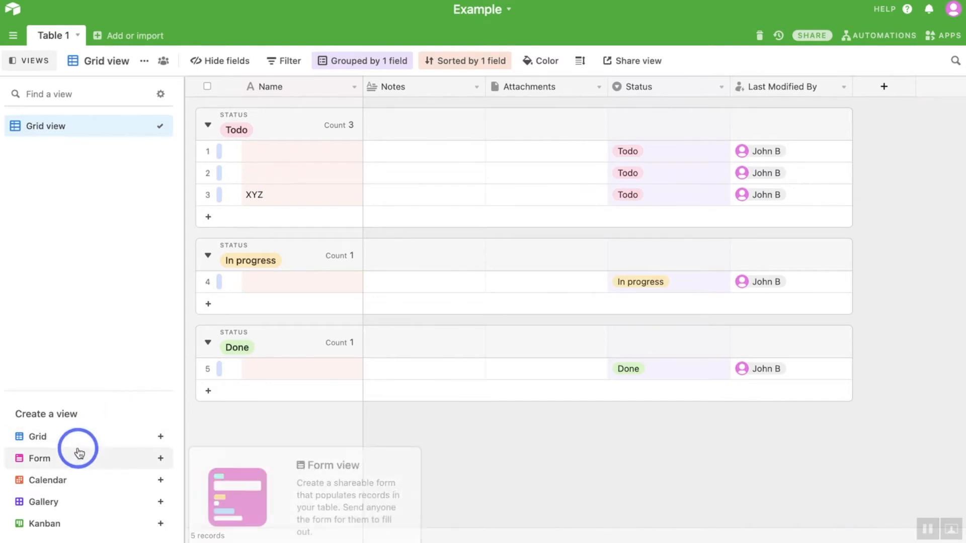
Step: Create a Kanban view of the table with its records stacked by the Status field
mouse_move(98, 448)
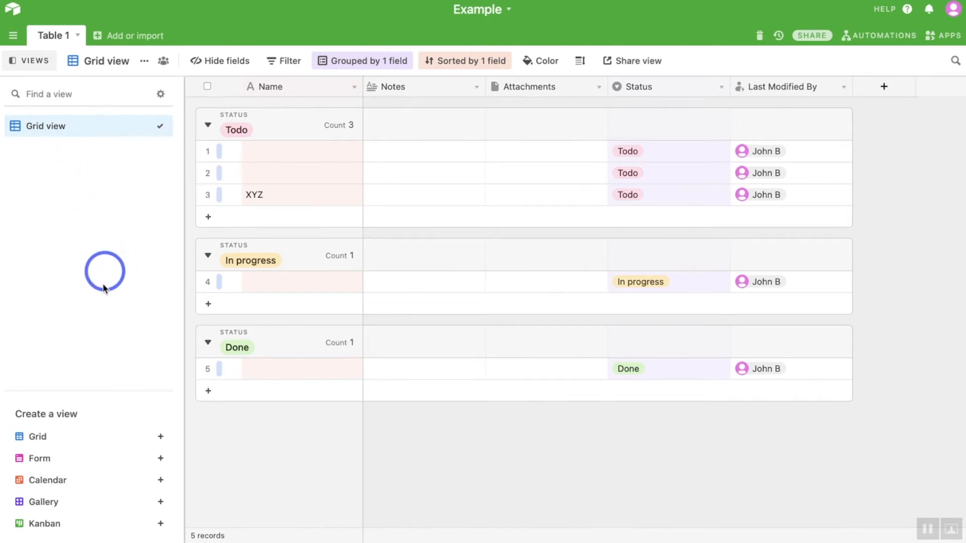
left_click(70, 525)
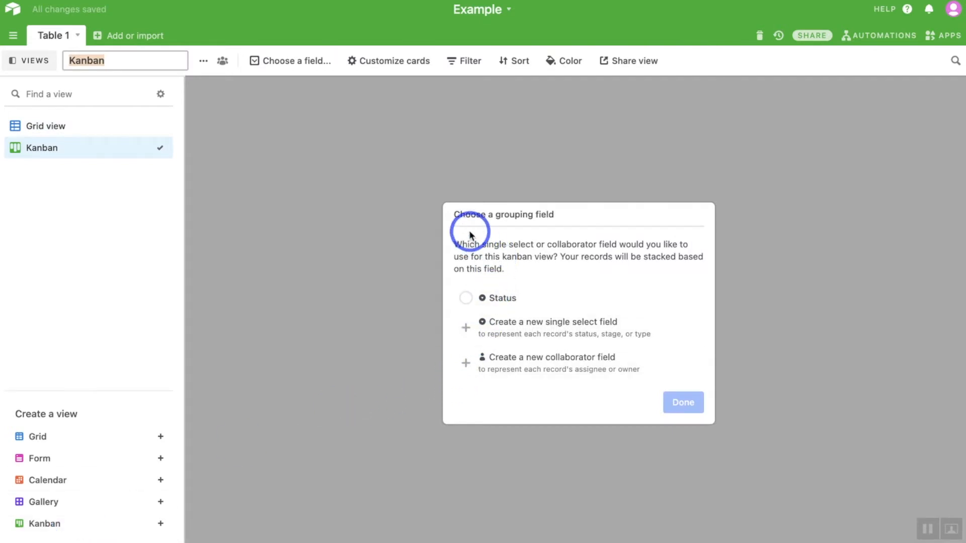
left_click(467, 300)
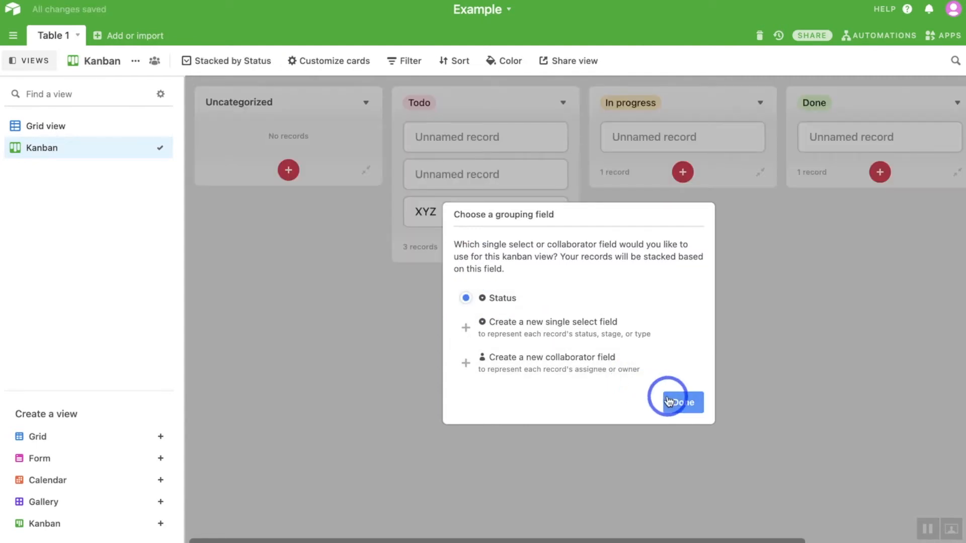
left_click(679, 403)
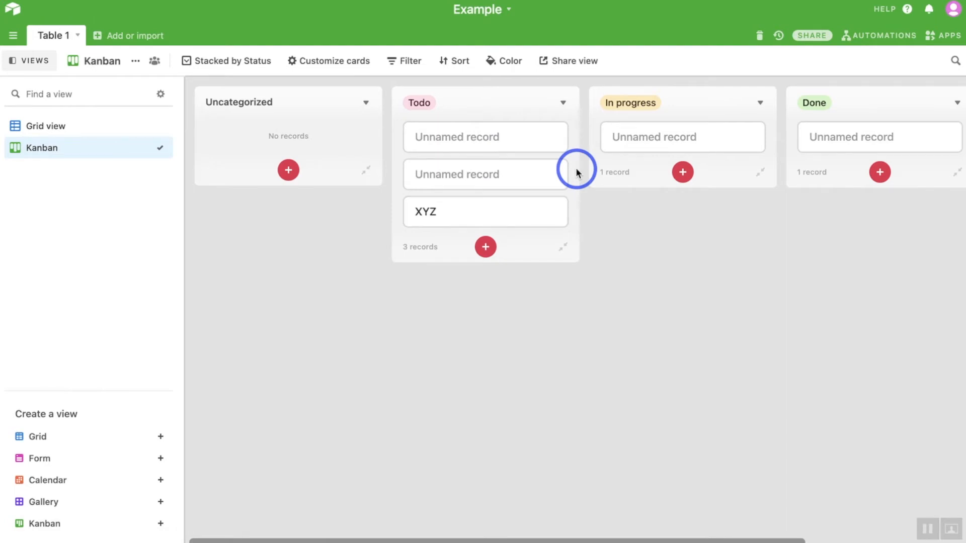
Step: Move the second unnamed card from the Todo stack to In progress in the Kanban view
left_click_drag(519, 179, 696, 155)
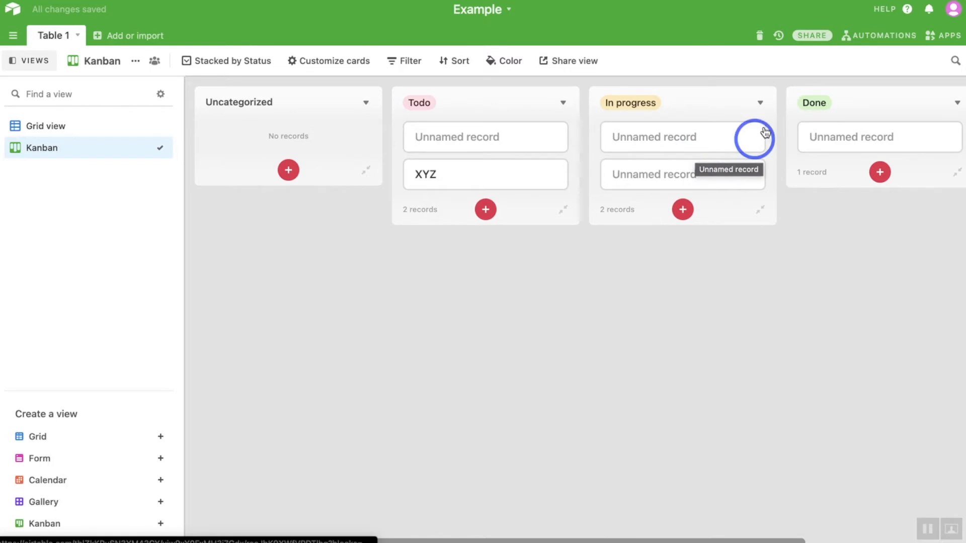
left_click(88, 126)
left_click(79, 152)
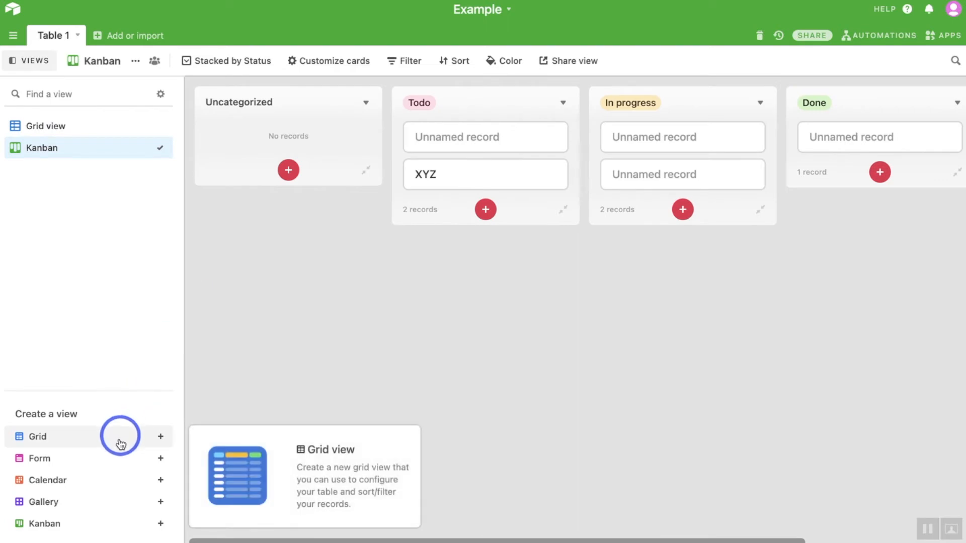
Step: Create a Gallery view of the table and show the Last Modified By field on its cards
left_click(108, 501)
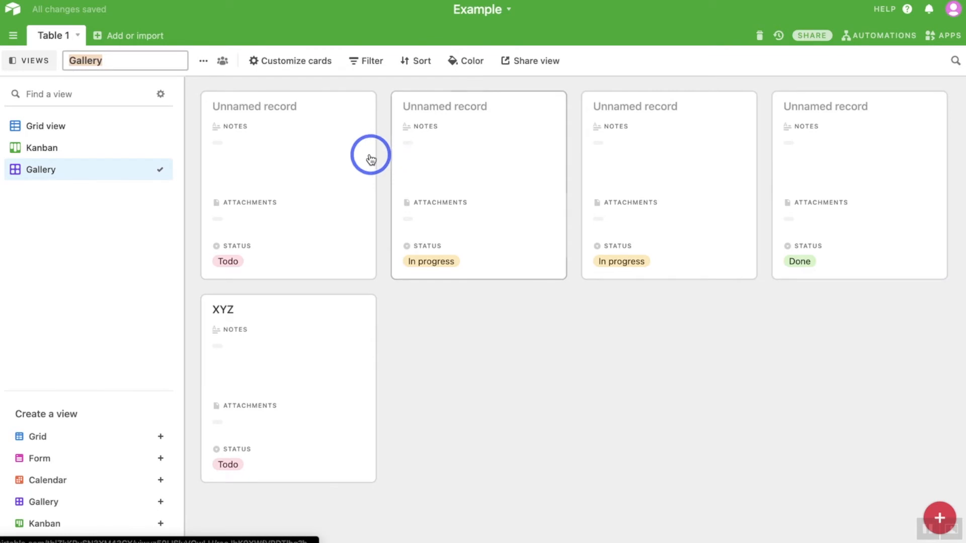
key("Return")
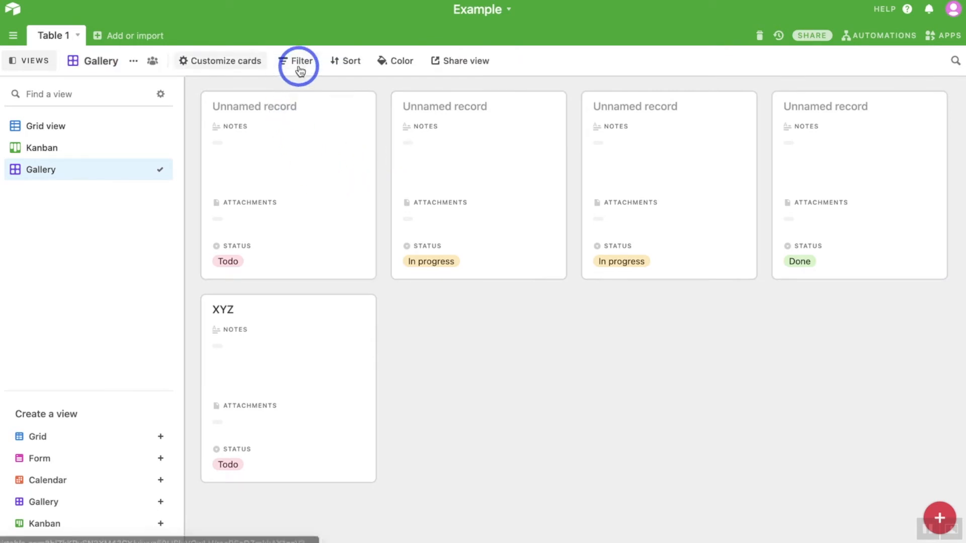
left_click(254, 66)
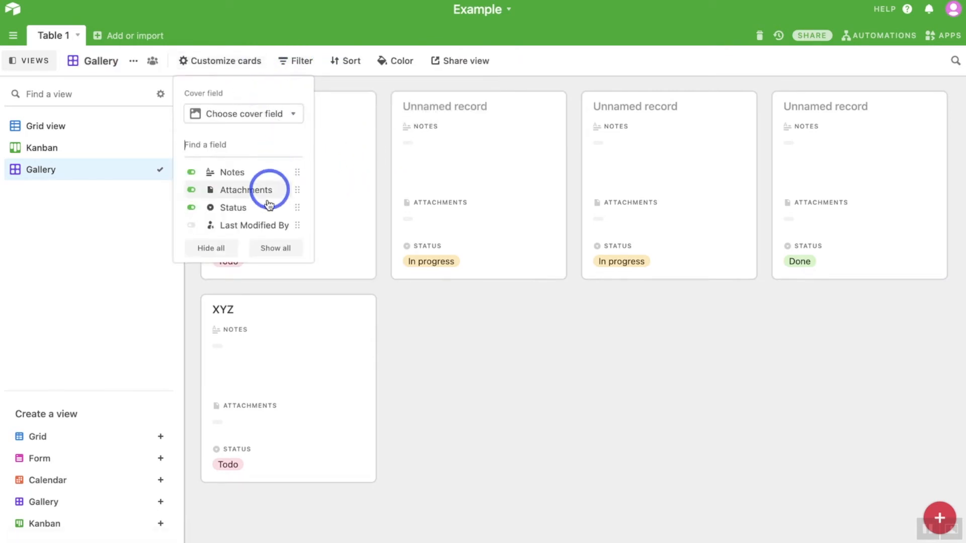
left_click(192, 225)
left_click(431, 389)
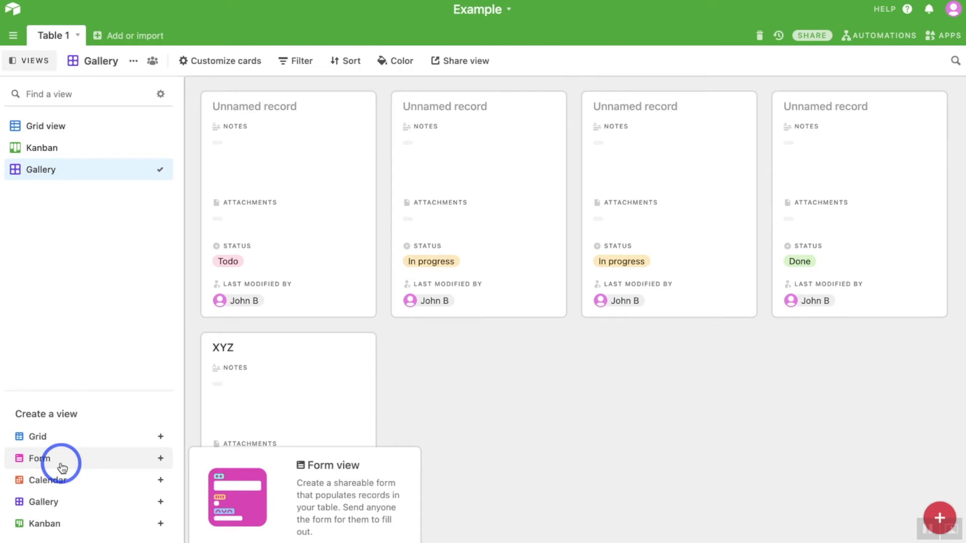
Step: Create a Form view of the table and look through the fields of the form
left_click(39, 459)
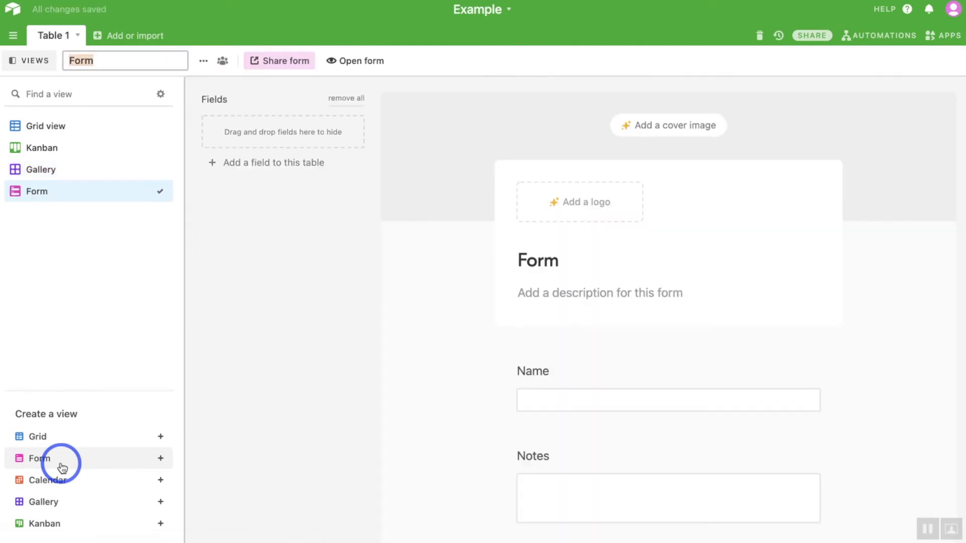
scroll(370, 291, "down", 10)
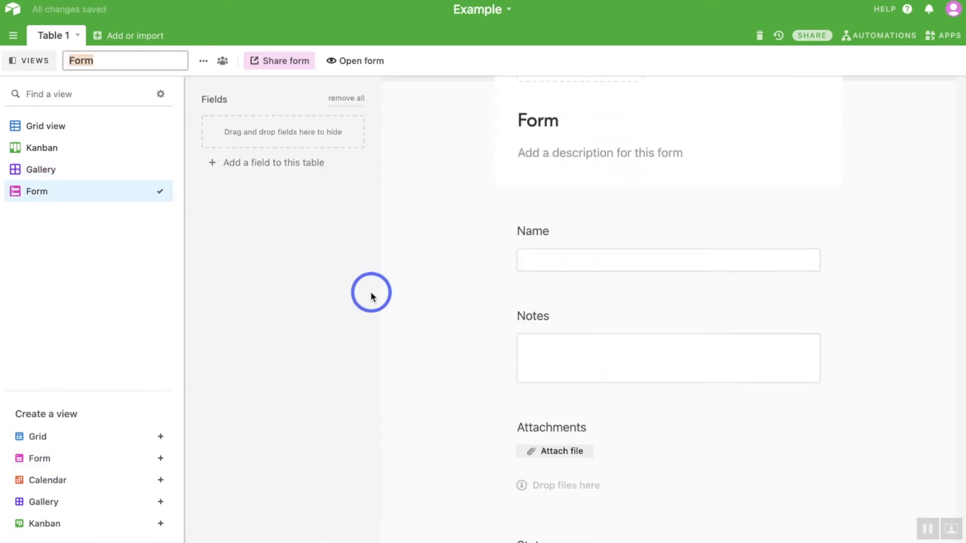
scroll(374, 286, "up", 10)
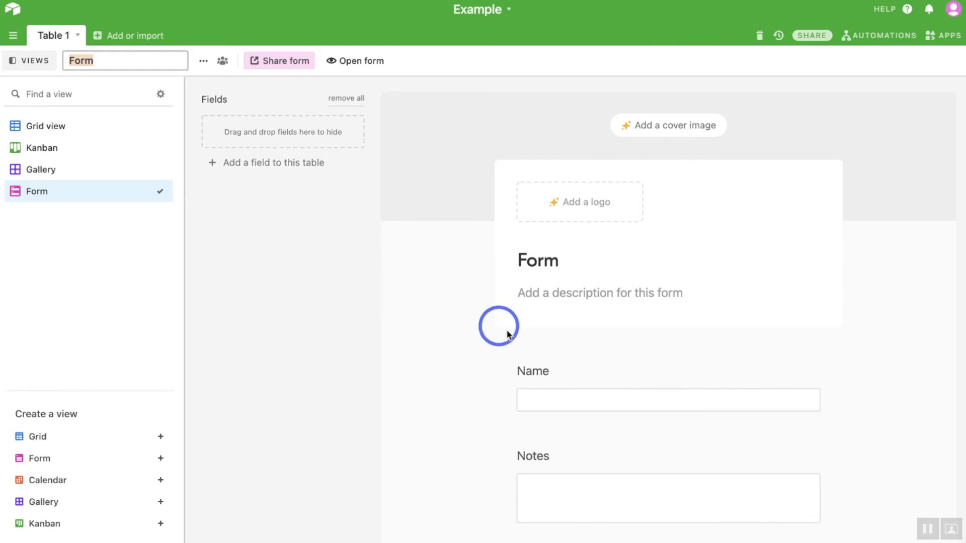
scroll(509, 334, "down", 2)
scroll(508, 334, "down", 5)
scroll(508, 334, "up", 8)
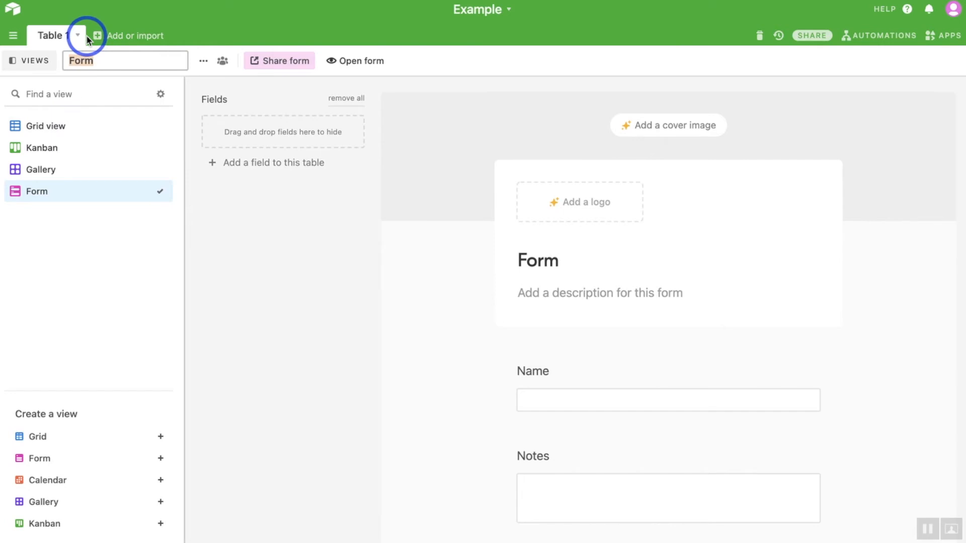
Step: Add a new empty table to the Example base and look at the sharing options for its grid view
left_click(65, 124)
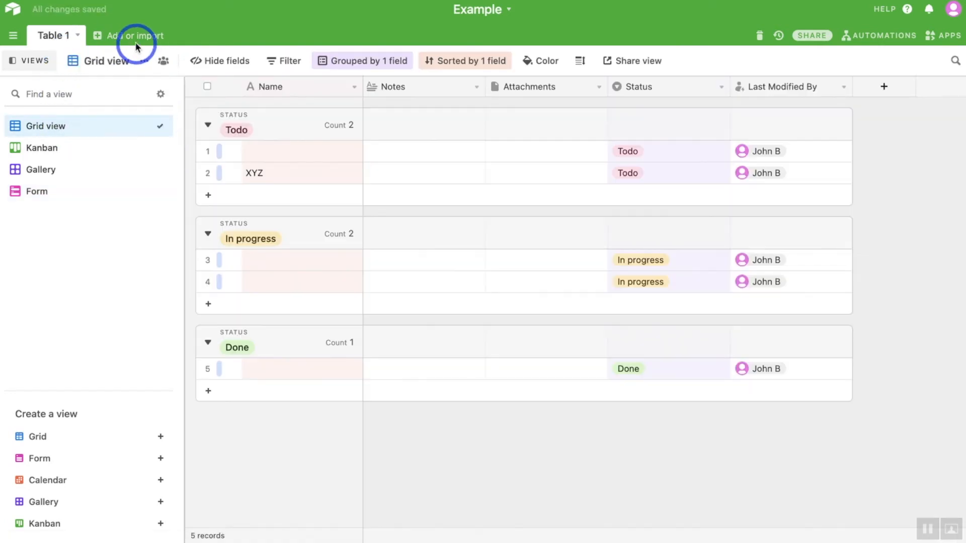
left_click(135, 37)
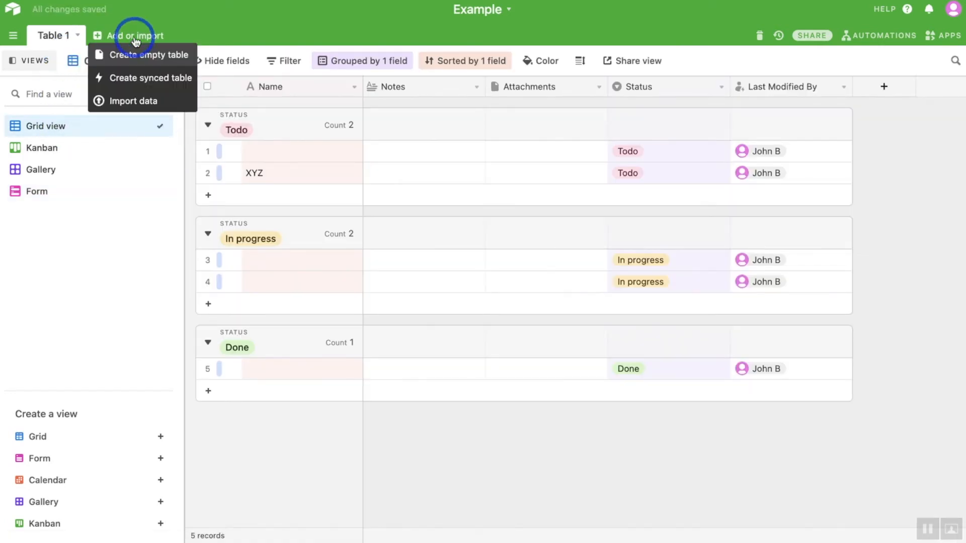
left_click(160, 61)
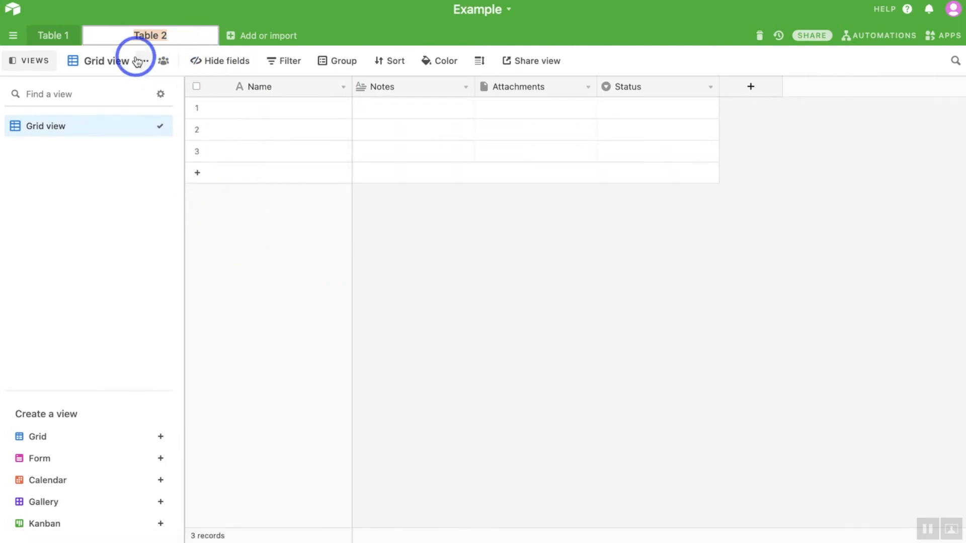
left_click(536, 61)
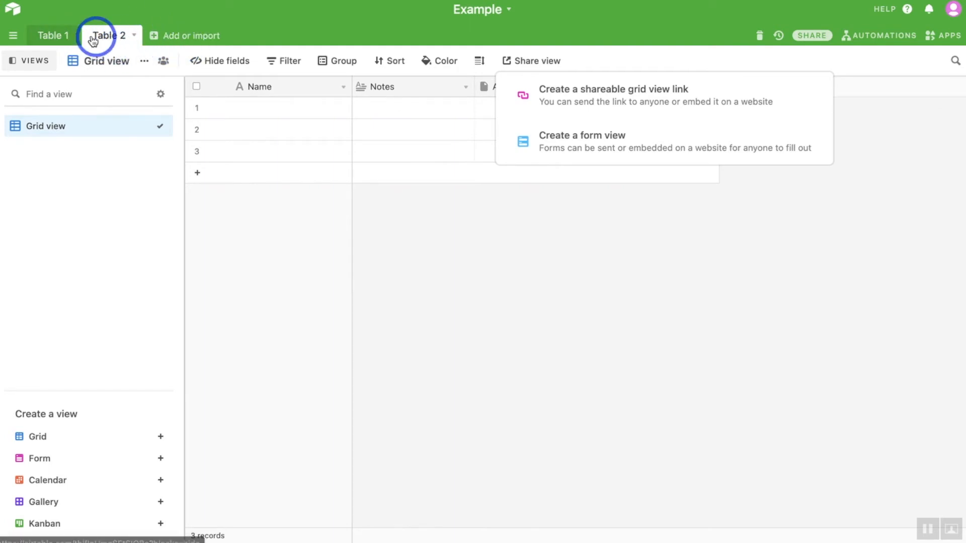
left_click(234, 132)
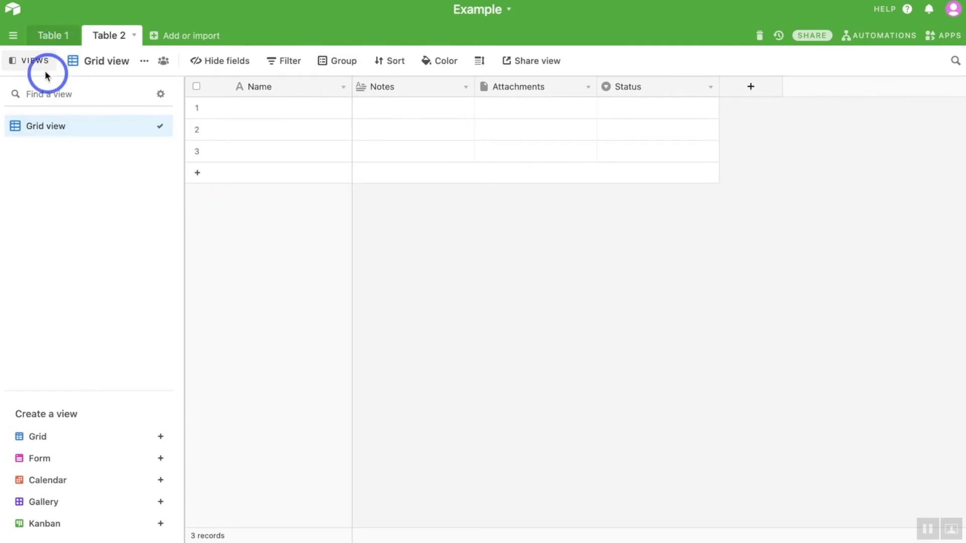
Step: Open the Customer Success Management base and look through its Meetings, Task Manager, Contacts, Invoices and Reference Docs tables
left_click(18, 12)
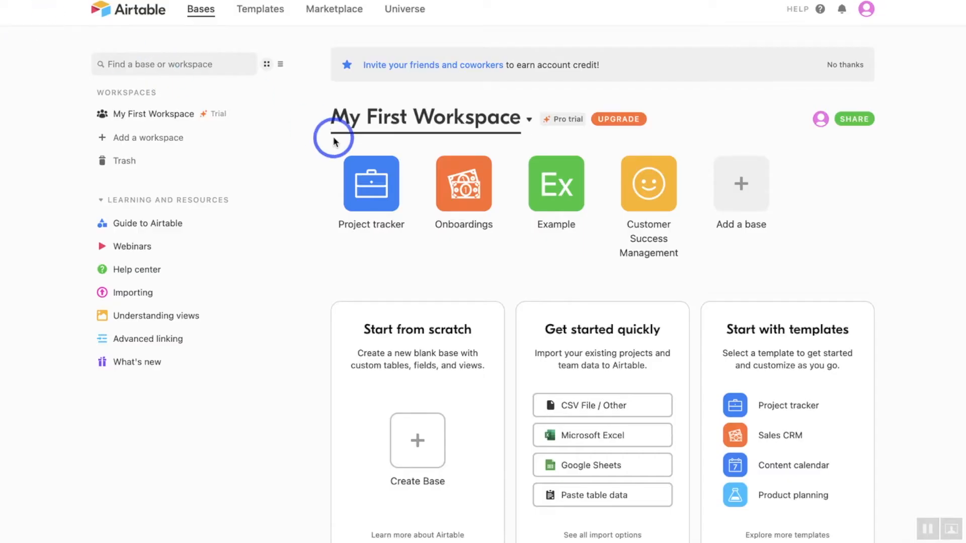
left_click(656, 197)
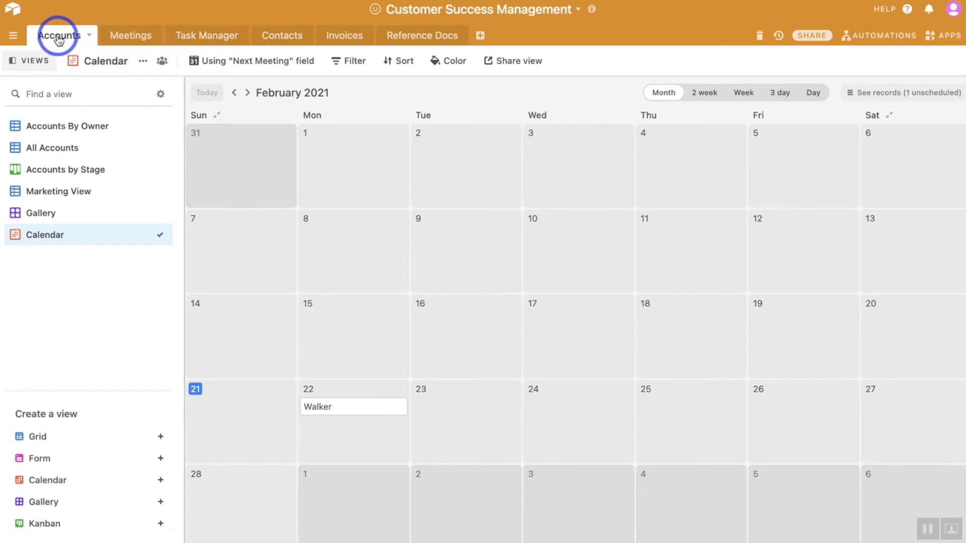
left_click(121, 38)
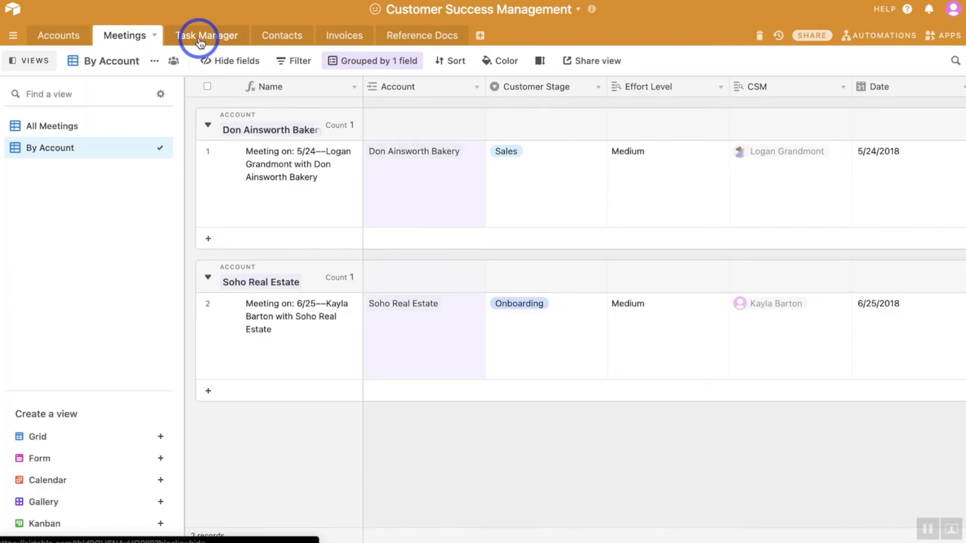
left_click(198, 39)
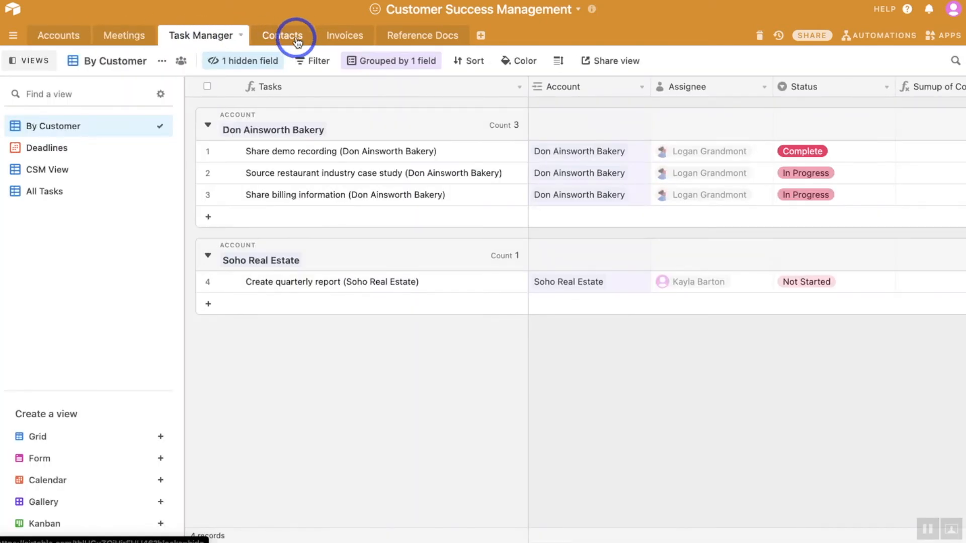
left_click(298, 42)
left_click(347, 42)
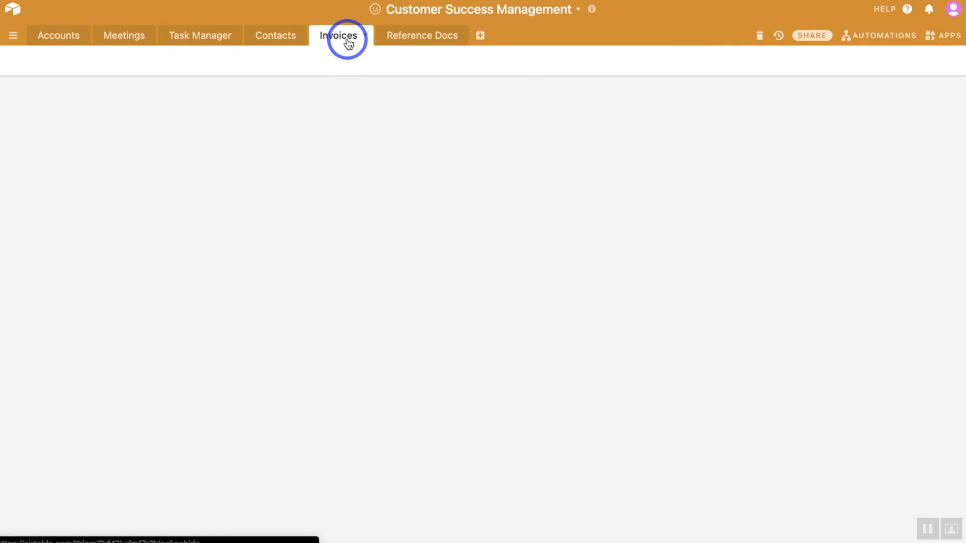
left_click(408, 35)
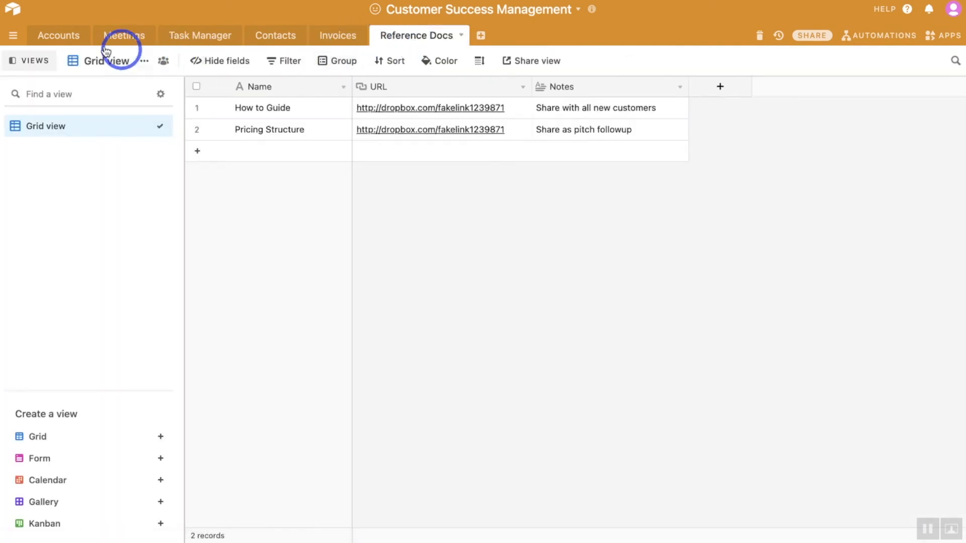
Step: Open the Accounts By Owner view of the Accounts table and examine how the accounts are grouped
left_click(63, 42)
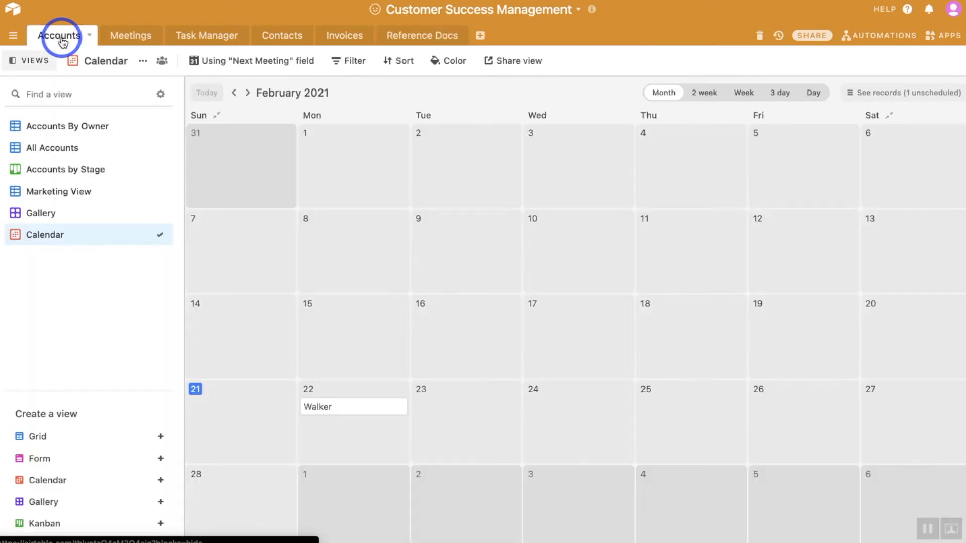
left_click(65, 127)
left_click(280, 109)
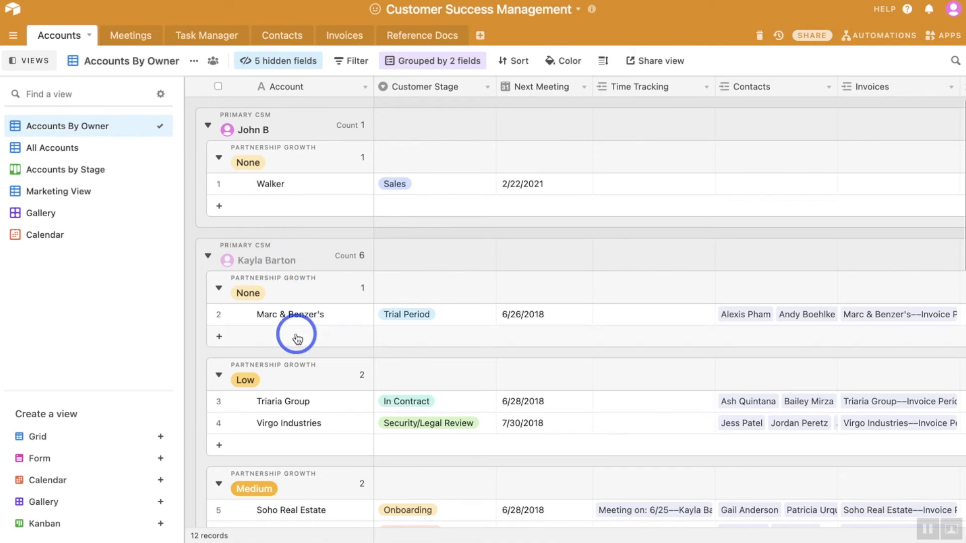
scroll(343, 376, "down", 3)
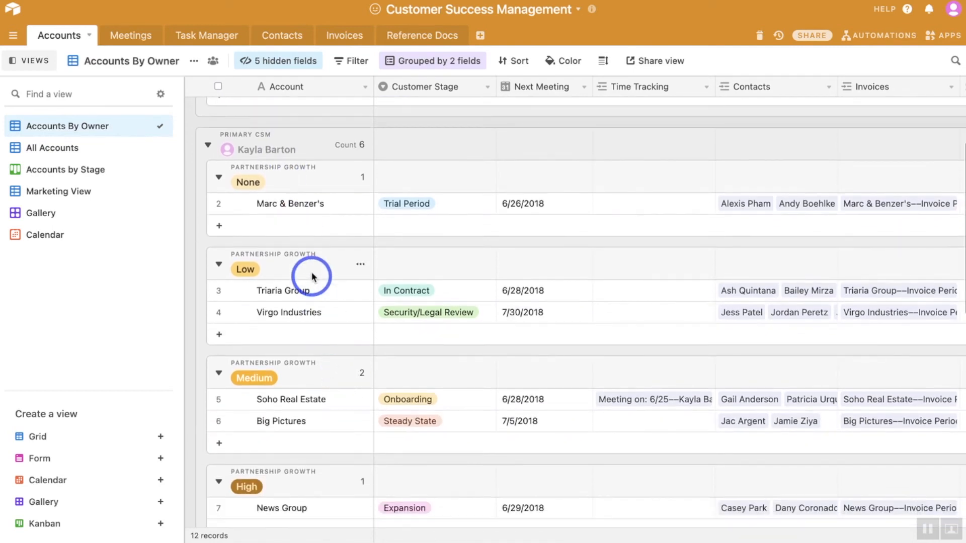
scroll(317, 259, "down", 3)
scroll(318, 262, "down", 7)
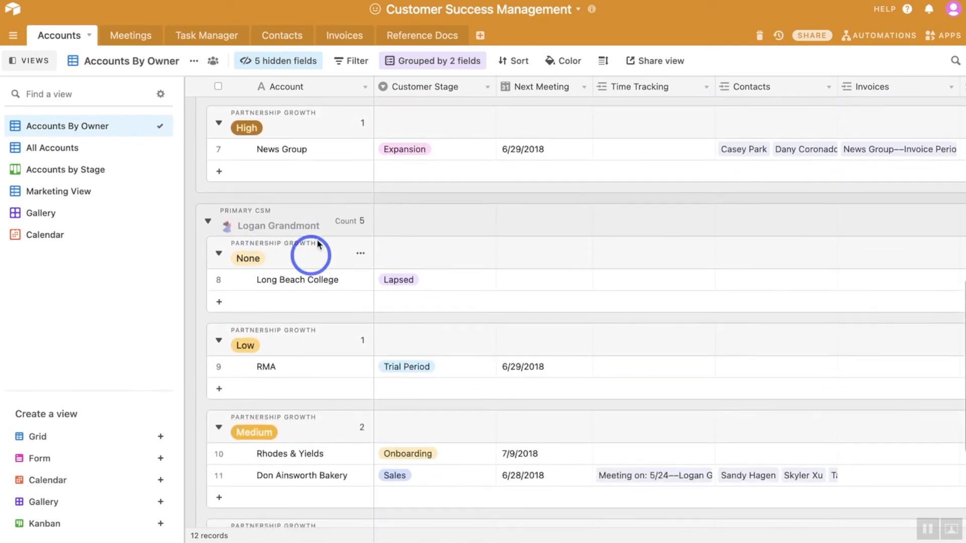
scroll(266, 231, "up", 12)
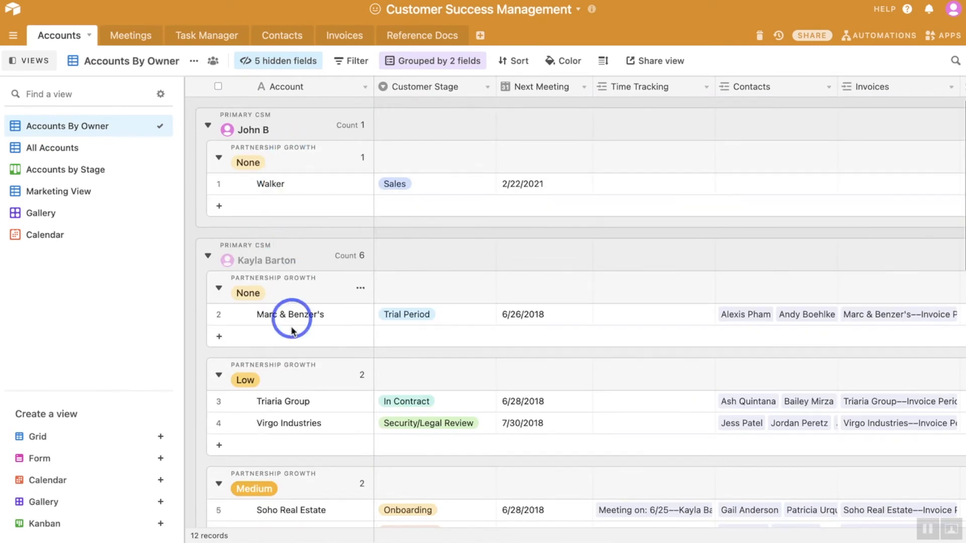
Step: Set the Customer Stage of the first account in the Accounts By Owner view to Trial Period
left_click(427, 186)
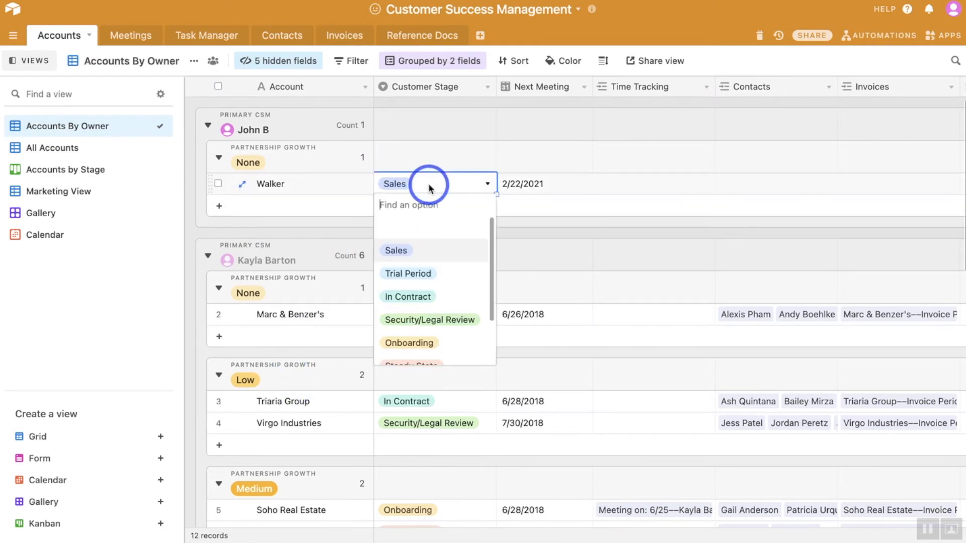
left_click(426, 274)
scroll(540, 206, "right", 3)
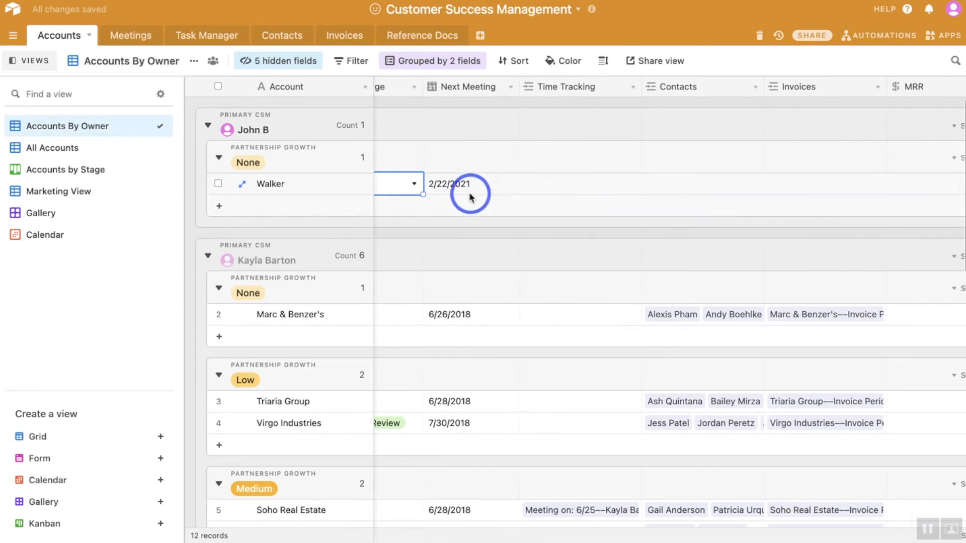
Step: Check the linked records in the first account's Time Tracking field and inspect the Contacts entries of the first two accounts
scroll(472, 185, "right", 1)
left_click(502, 184)
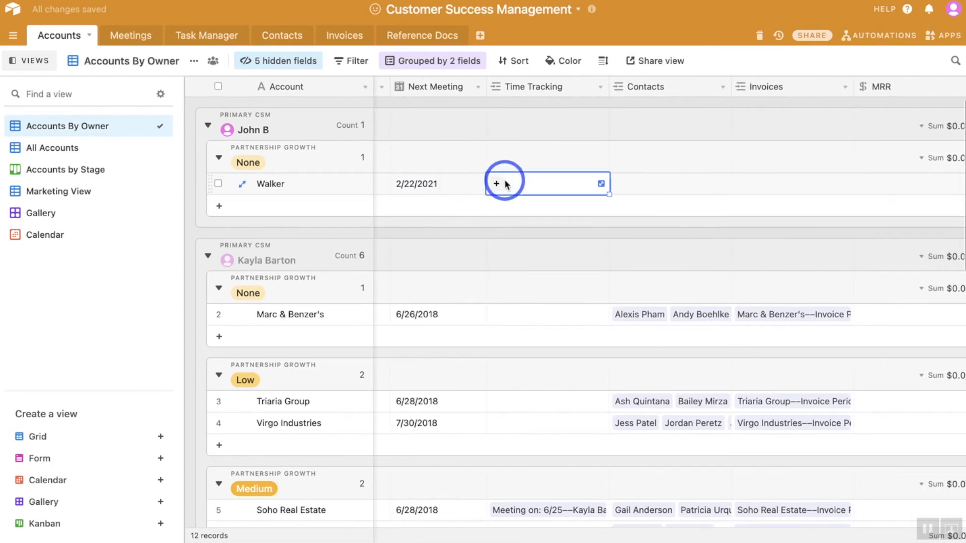
left_click(601, 184)
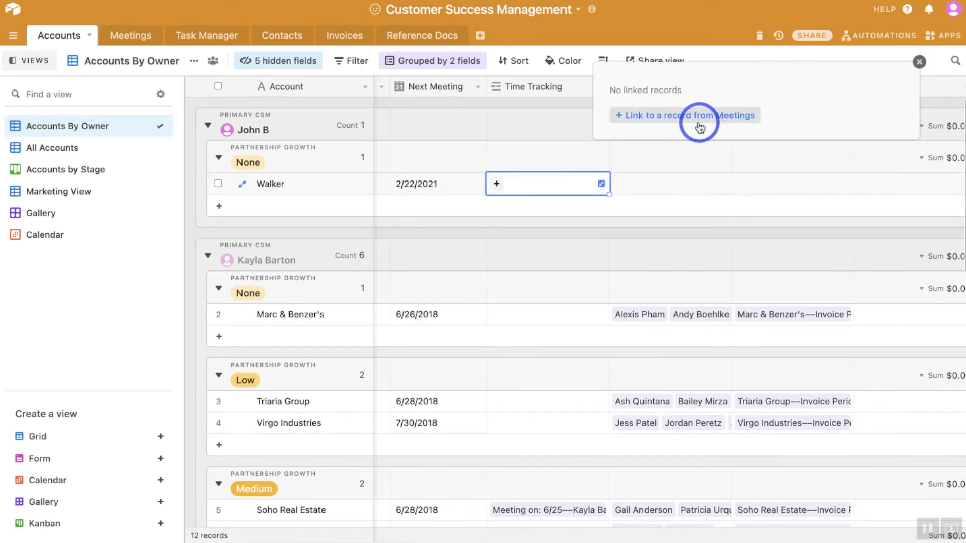
left_click(616, 183)
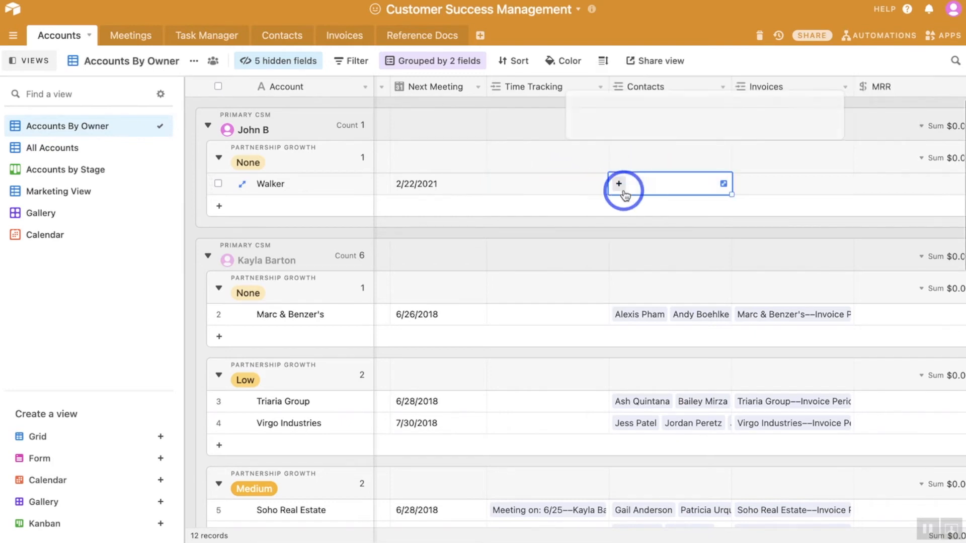
scroll(644, 189, "right", 5)
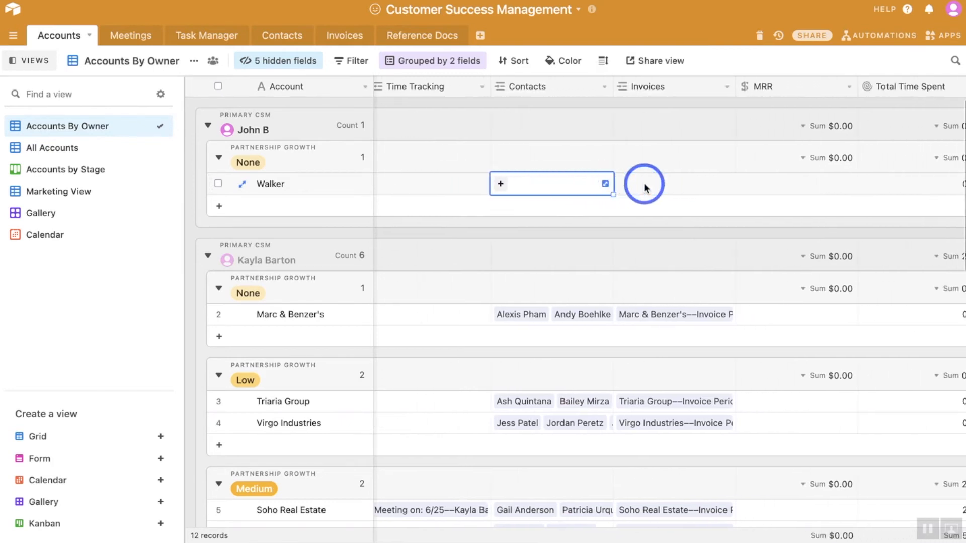
left_click(518, 311)
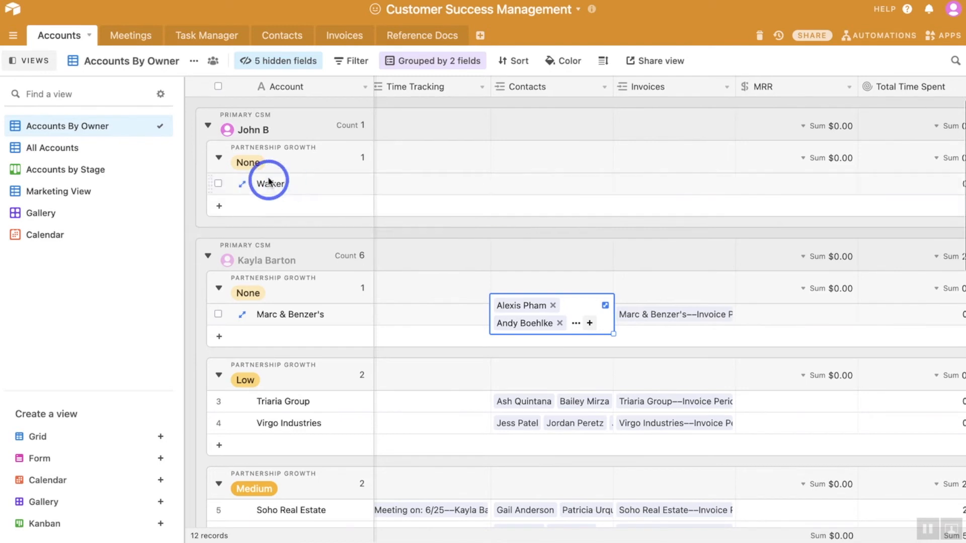
Step: Examine the remaining fields of the Accounts By Owner view through Task Manager, as well as its account groups down to the last record
scroll(649, 204, "right", 2)
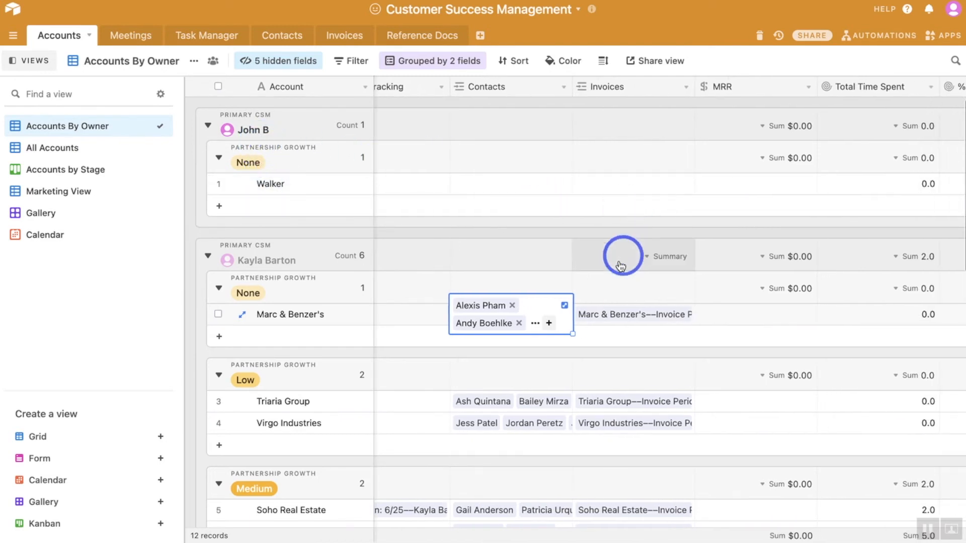
left_click(619, 262)
left_click(625, 236)
scroll(633, 221, "right", 6)
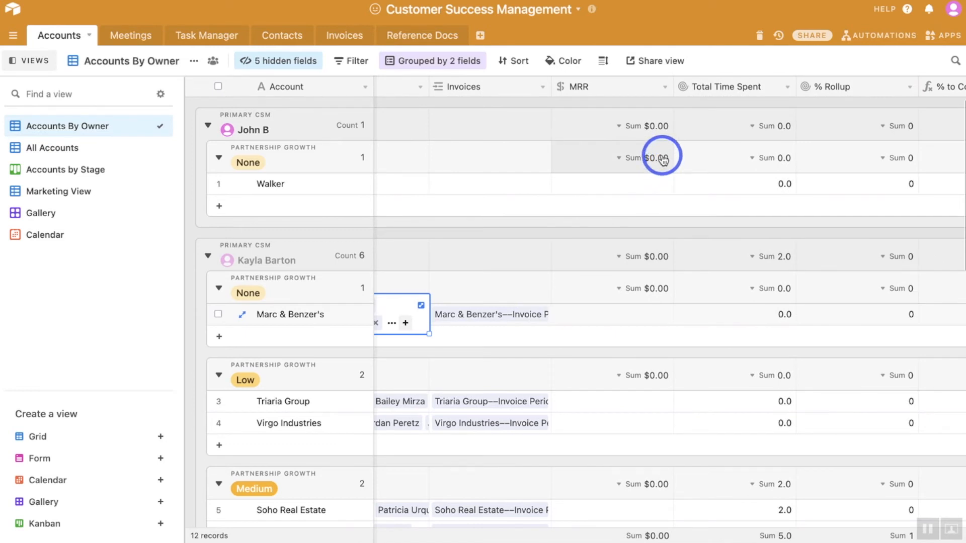
scroll(663, 159, "right", 10)
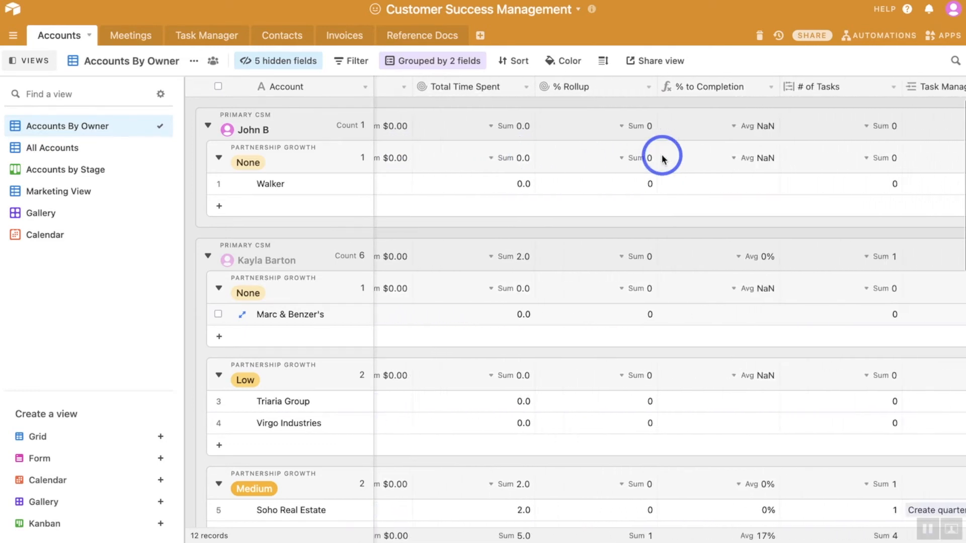
scroll(662, 159, "right", 7)
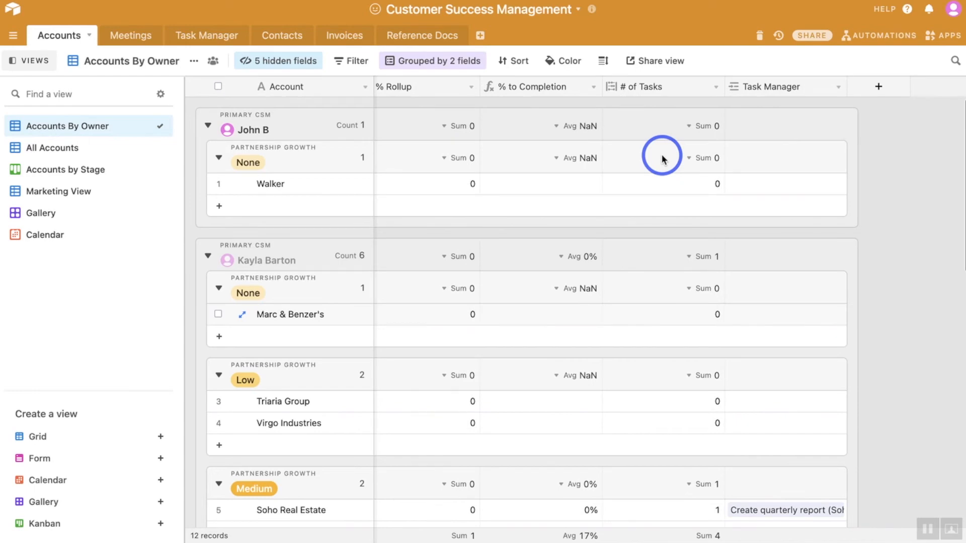
scroll(540, 227, "left", 20)
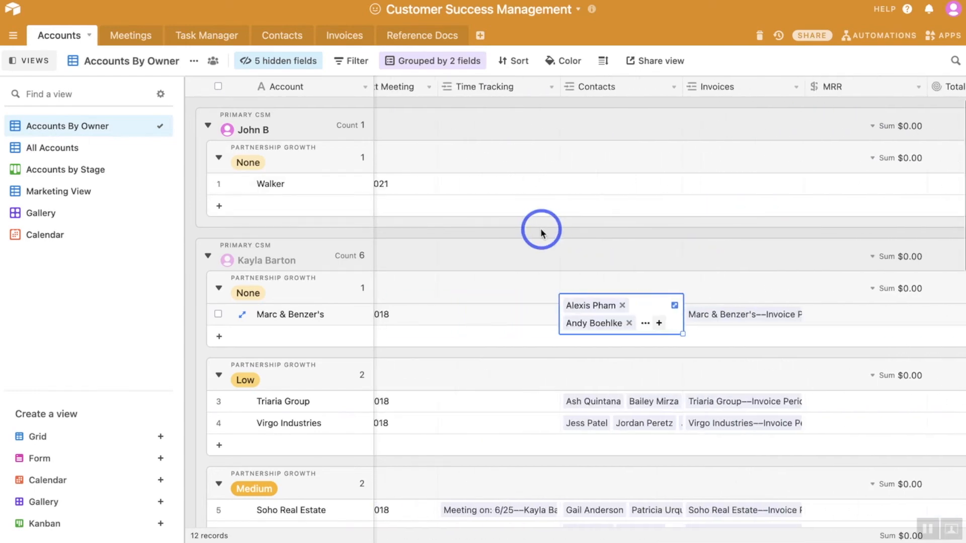
scroll(540, 231, "left", 8)
scroll(308, 453, "down", 15)
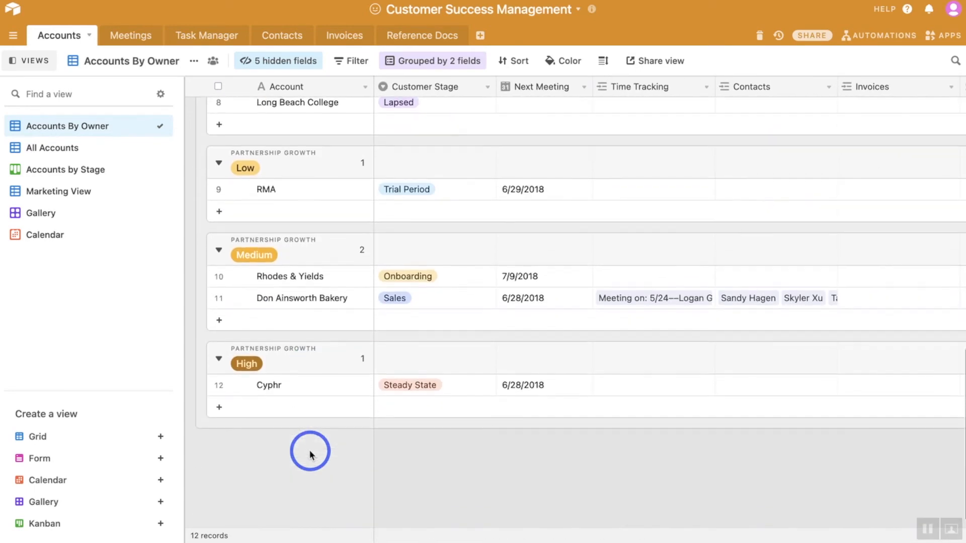
scroll(309, 450, "up", 15)
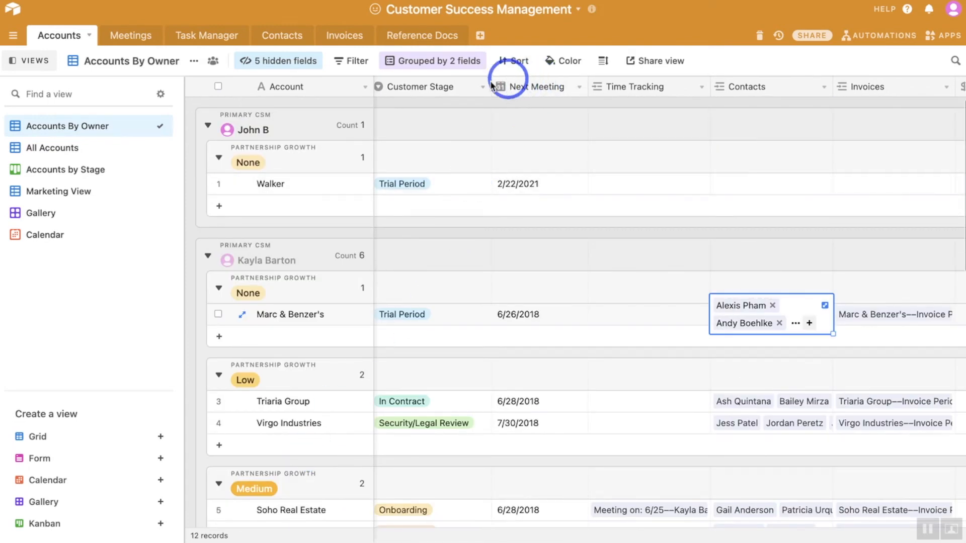
Step: Replace the Partnership Growth grouping with Customer Stage under Primary CSM, and review the regrouped accounts
left_click(476, 61)
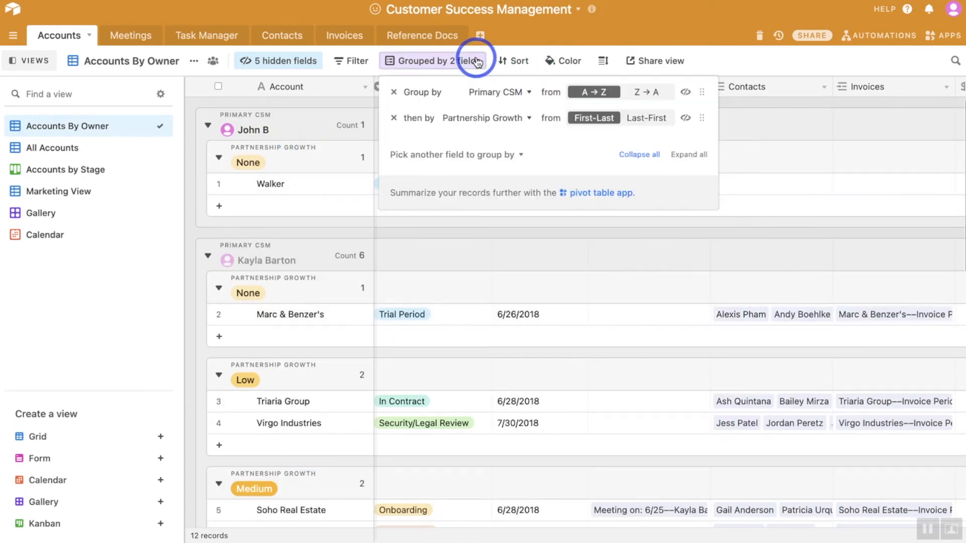
left_click(394, 118)
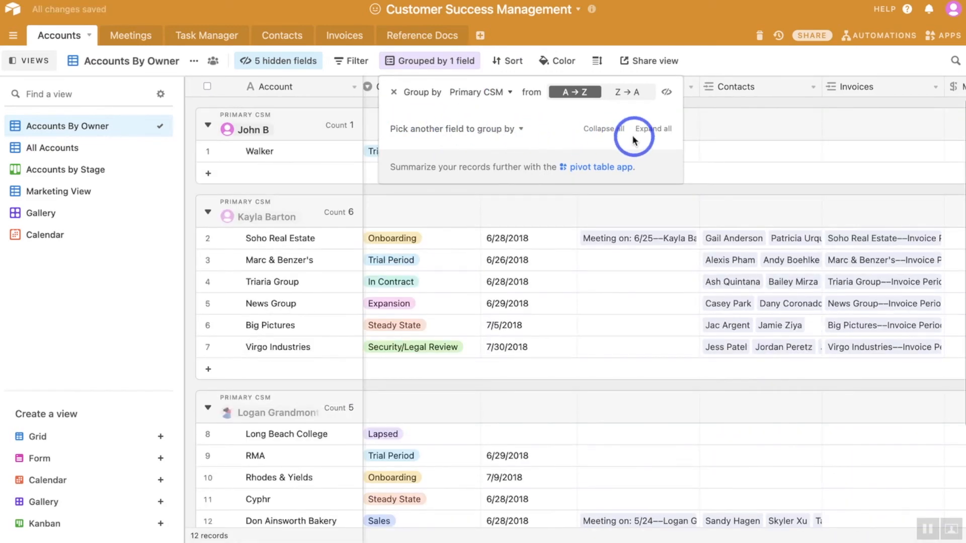
left_click(512, 128)
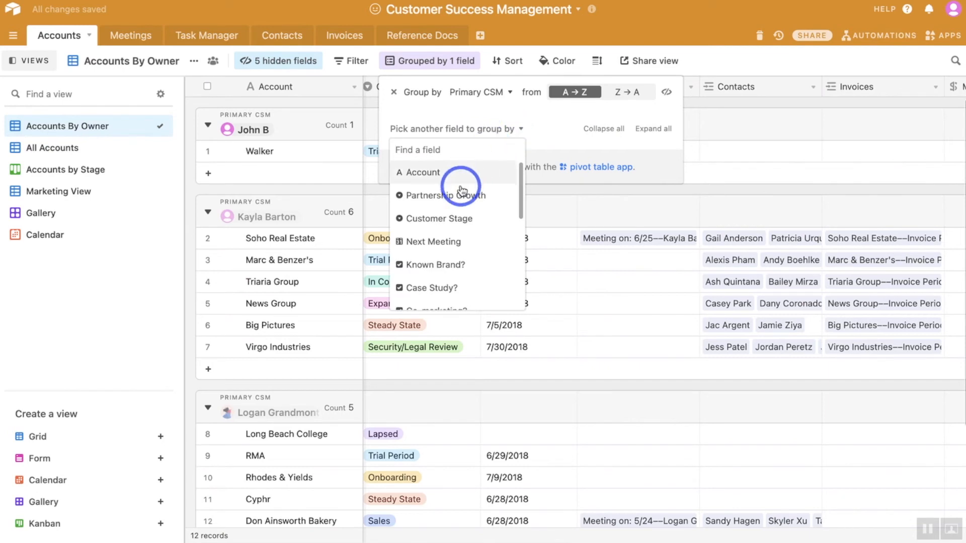
left_click(467, 227)
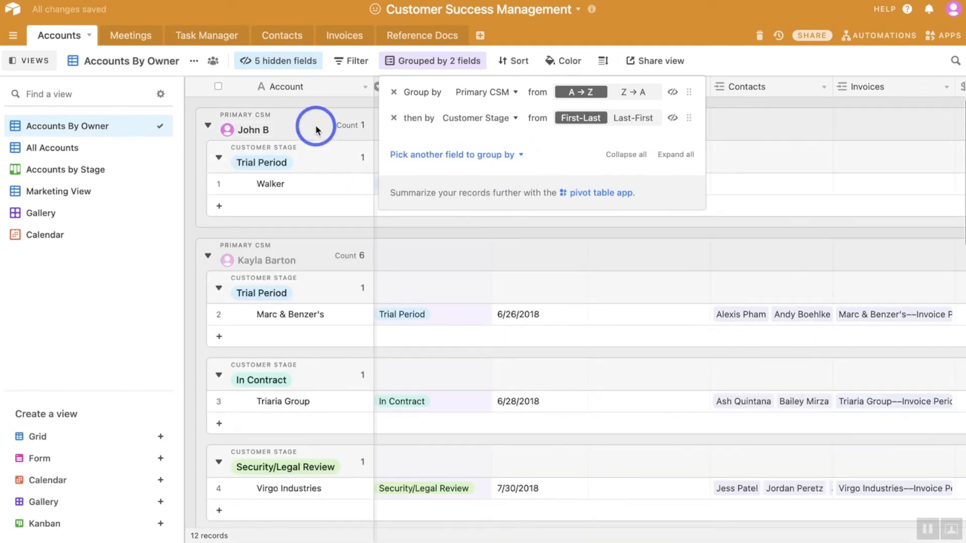
scroll(305, 331, "down", 1)
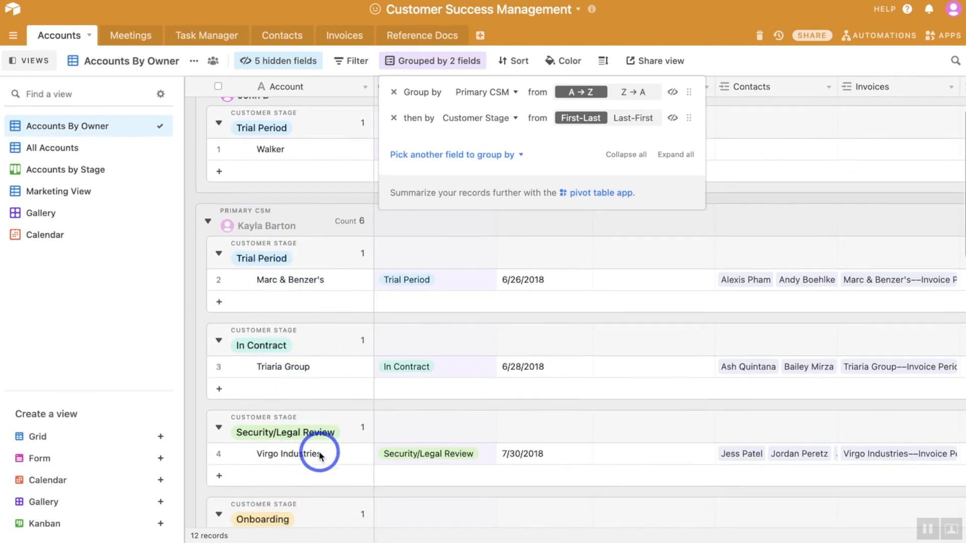
scroll(312, 402, "down", 5)
scroll(322, 368, "down", 5)
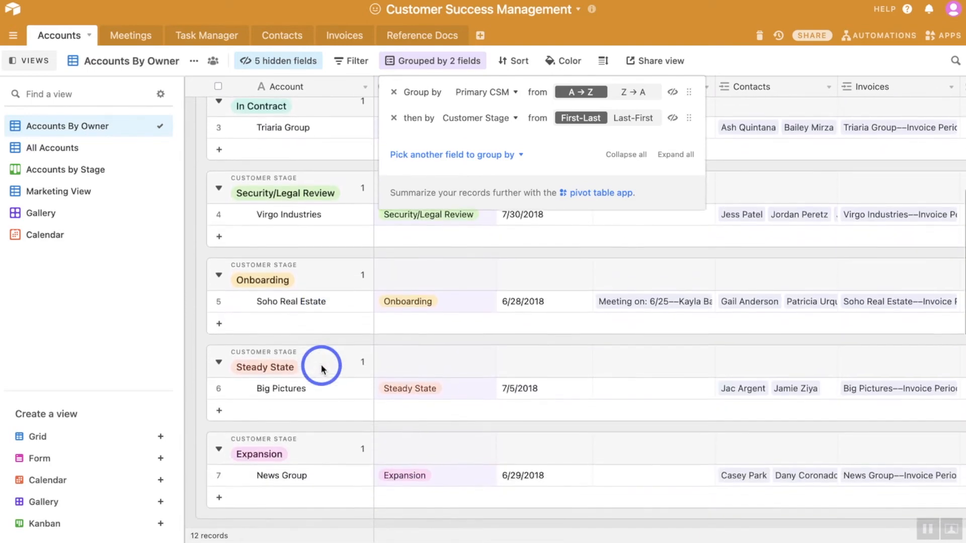
scroll(322, 369, "up", 15)
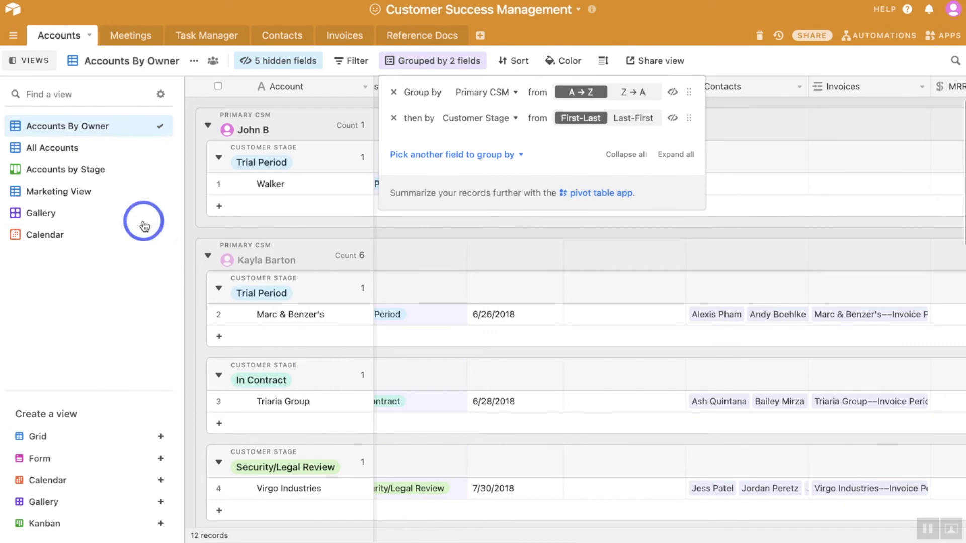
Step: Open the All Accounts view and look through all of its fields, from account details to task completion
left_click(78, 147)
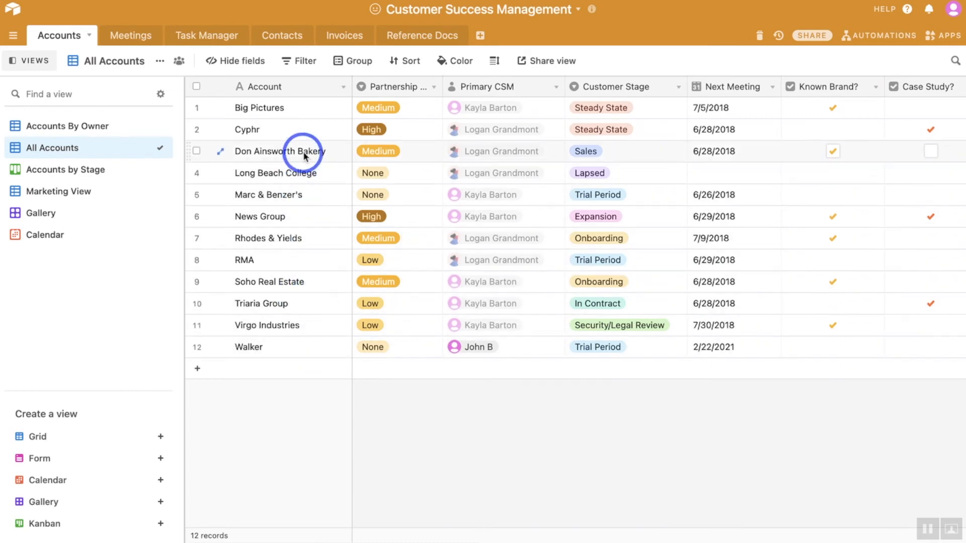
scroll(707, 171, "right", 5)
scroll(708, 171, "right", 10)
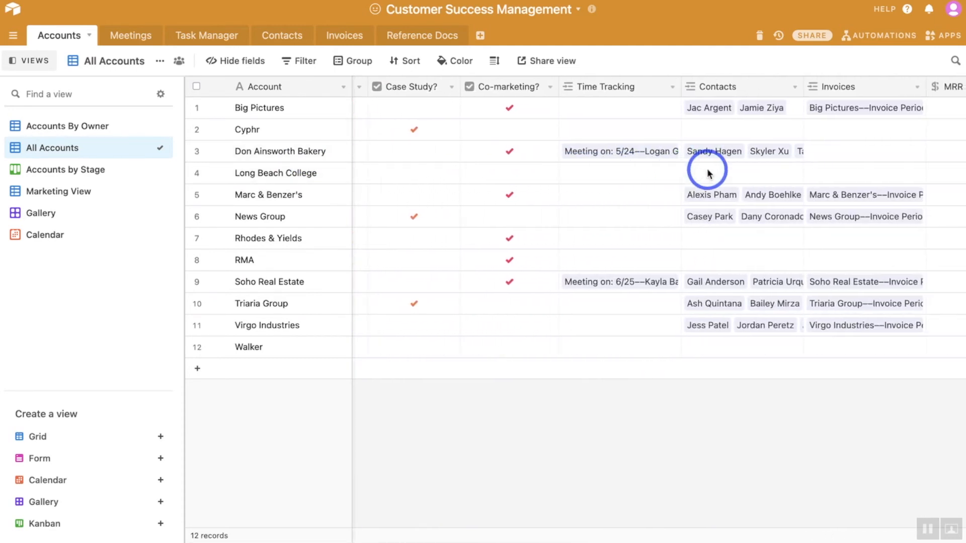
scroll(707, 171, "right", 10)
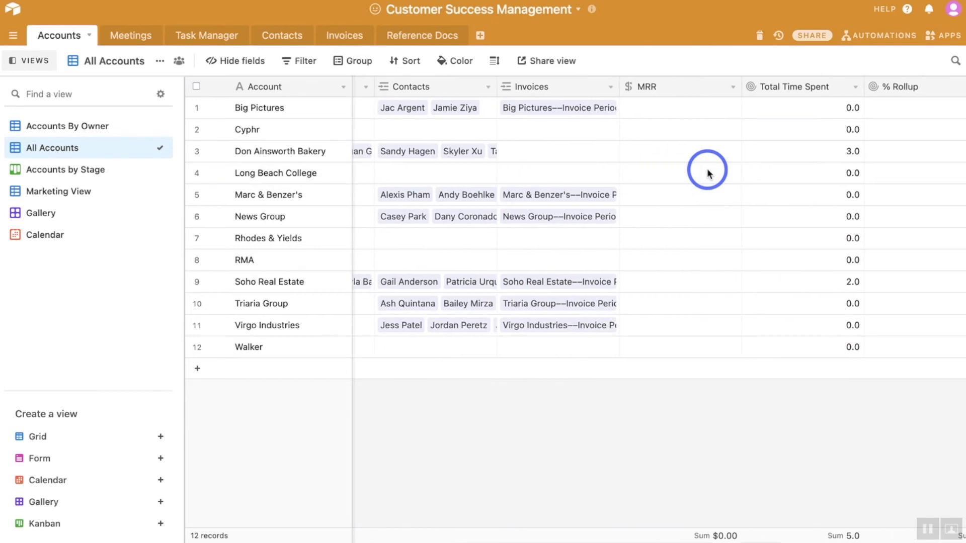
scroll(707, 174, "right", 15)
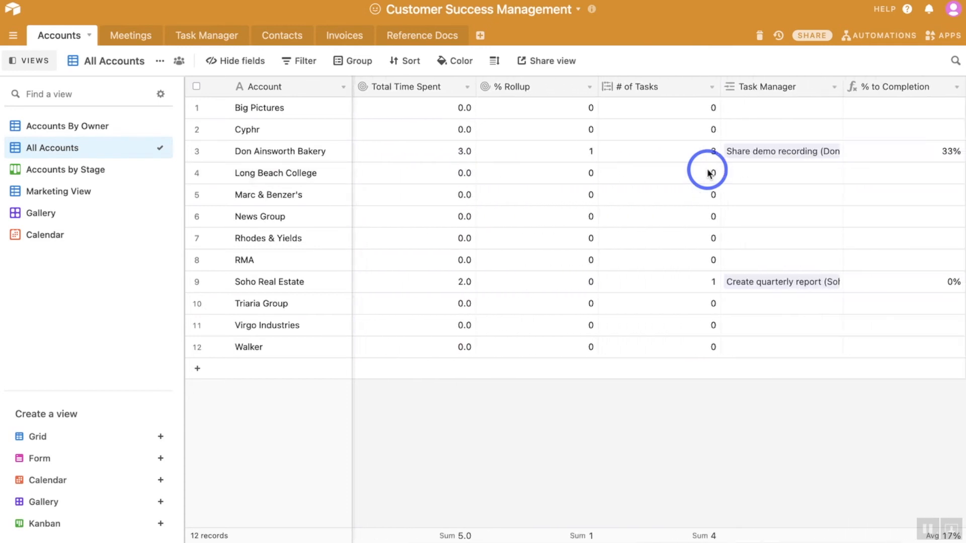
scroll(707, 172, "right", 4)
scroll(707, 174, "left", 20)
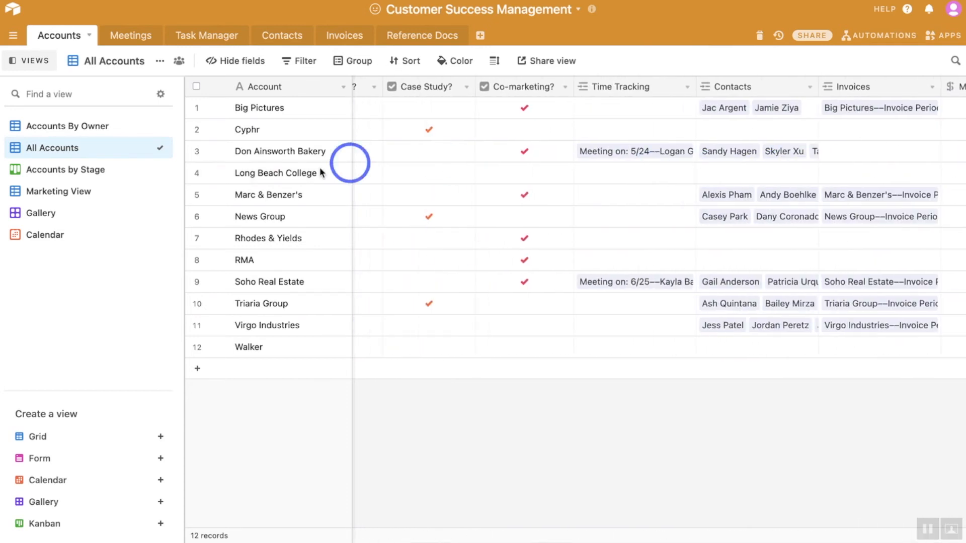
Step: Look through the Accounts by Stage, Marketing View, Gallery and Calendar views of the Accounts table
left_click(78, 171)
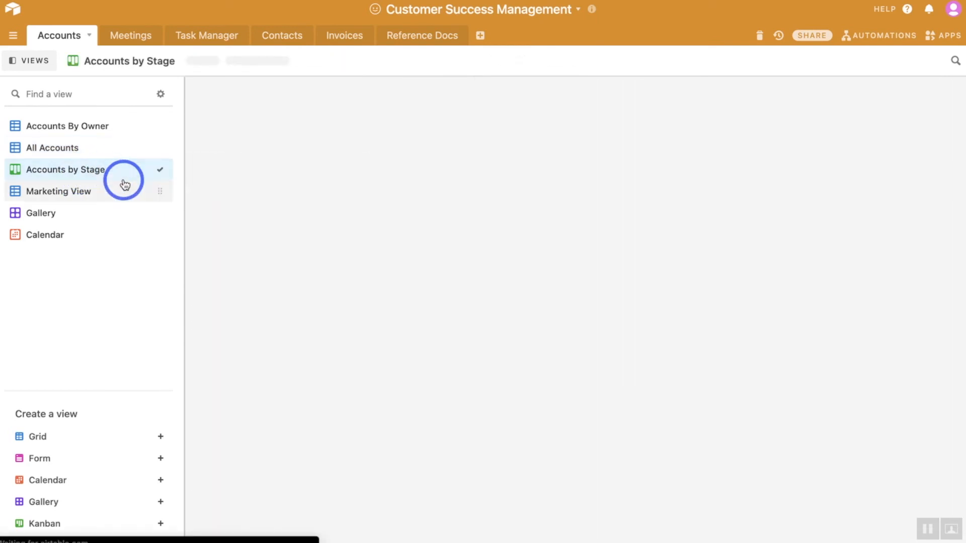
scroll(483, 218, "right", 5)
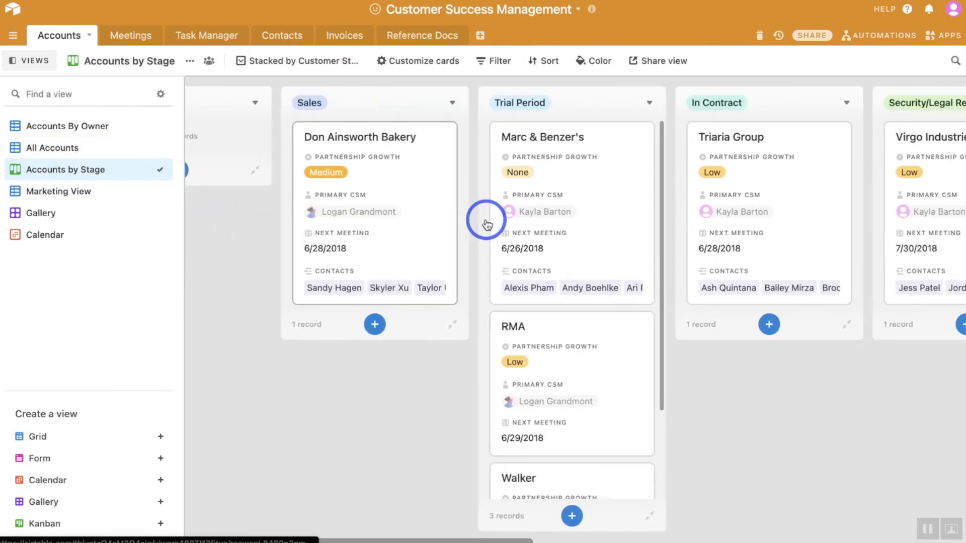
scroll(417, 218, "right", 4)
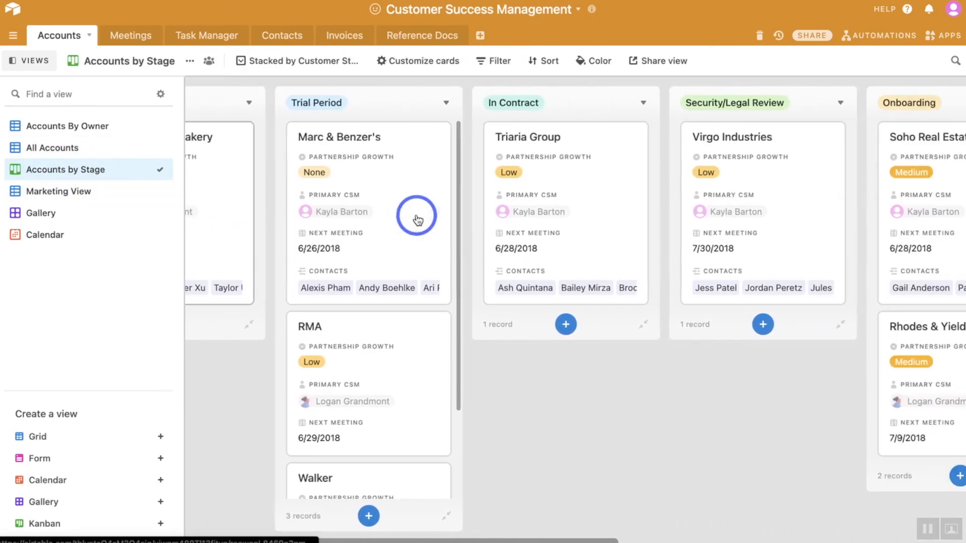
left_click(87, 196)
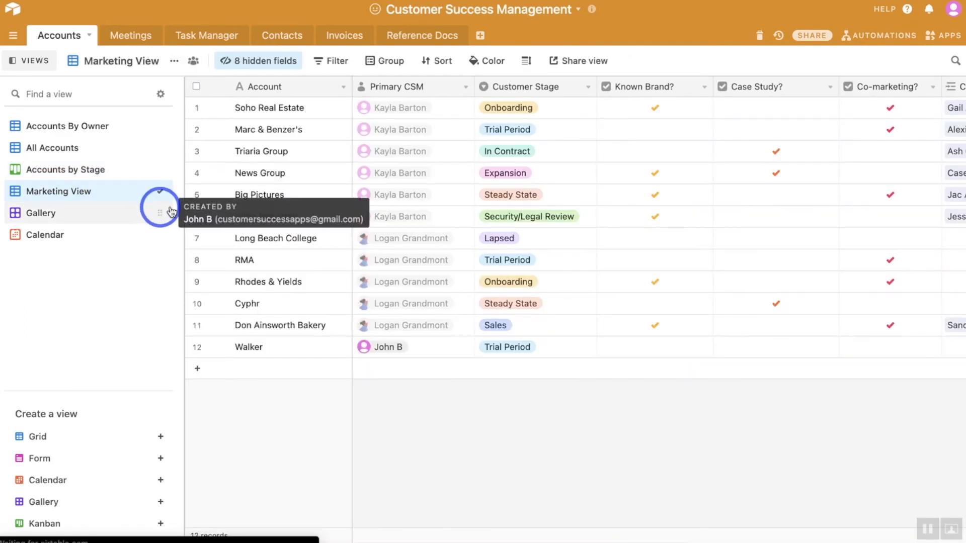
left_click(97, 218)
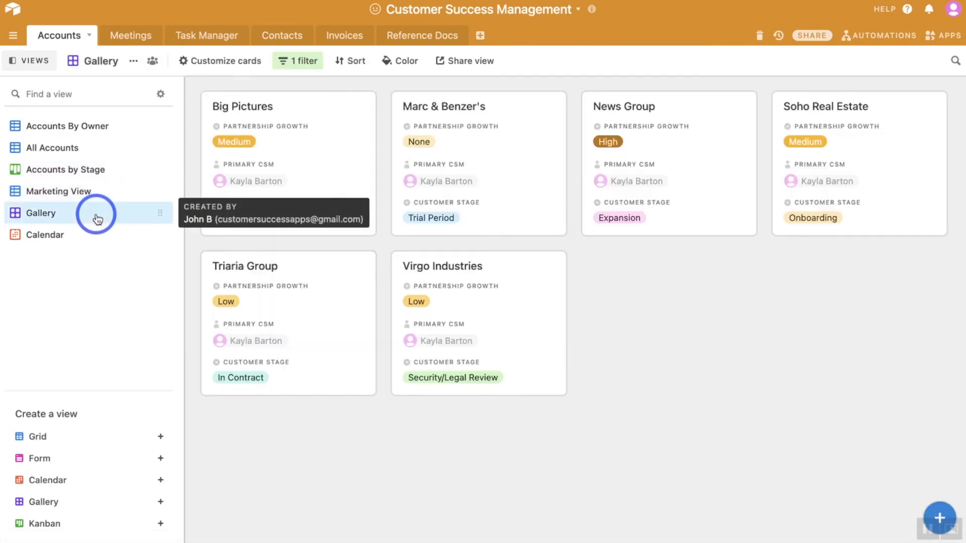
left_click(103, 246)
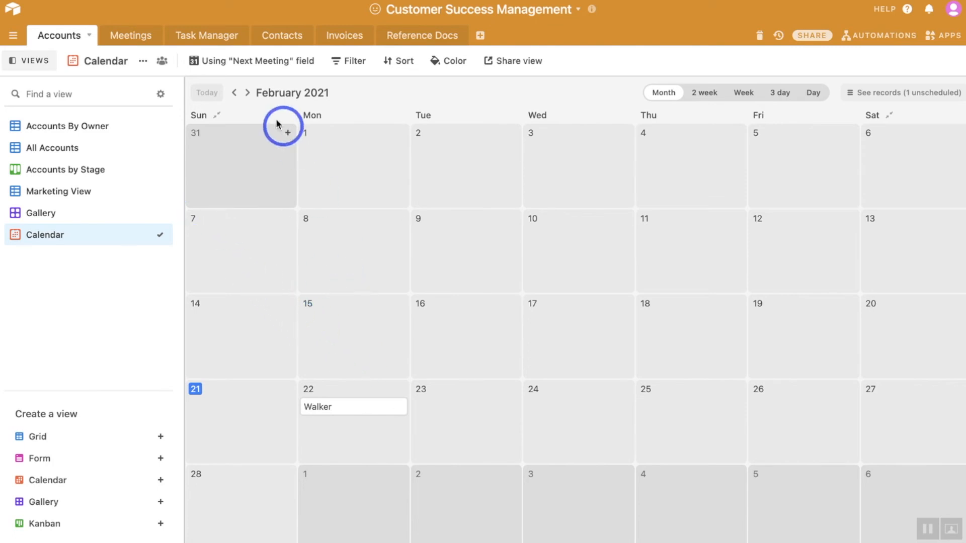
Step: Open the Meetings table and switch it to the All Meetings view
left_click(143, 40)
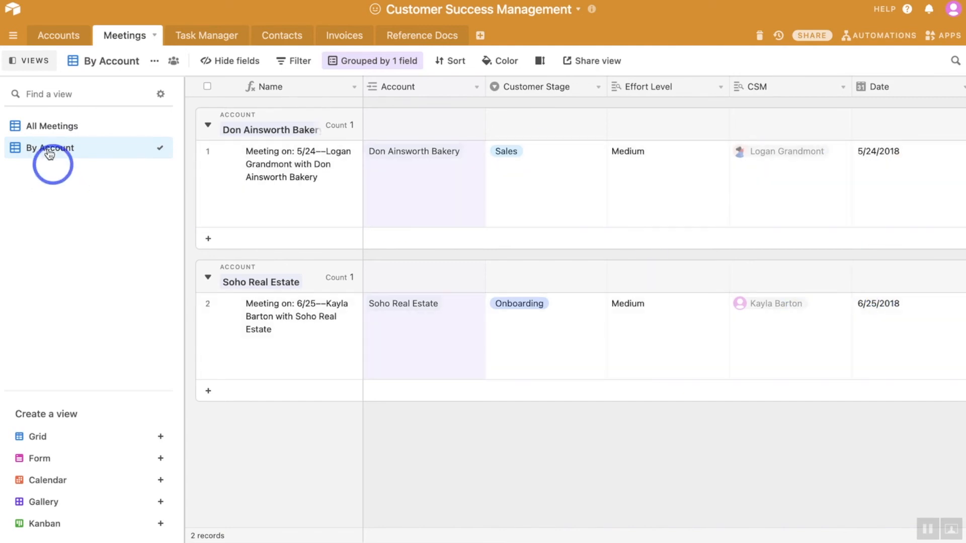
left_click(51, 126)
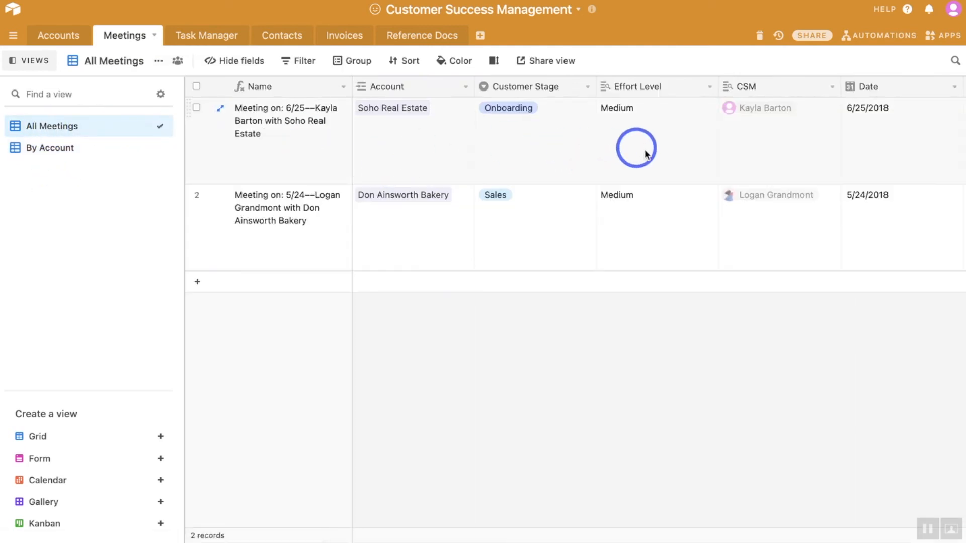
Step: In the Task Manager table, set the status of the "Source restaurant industry case study" task to On Hold
left_click(219, 40)
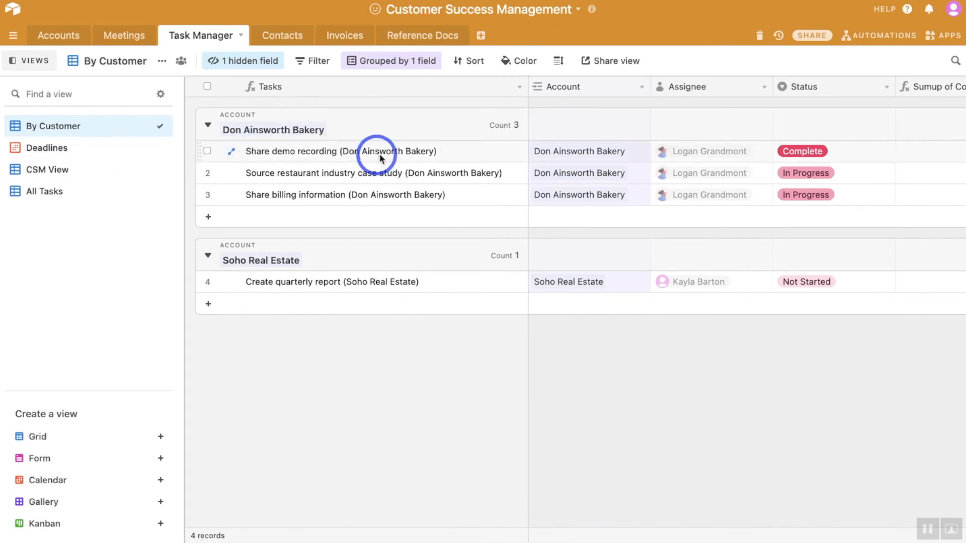
left_click(843, 179)
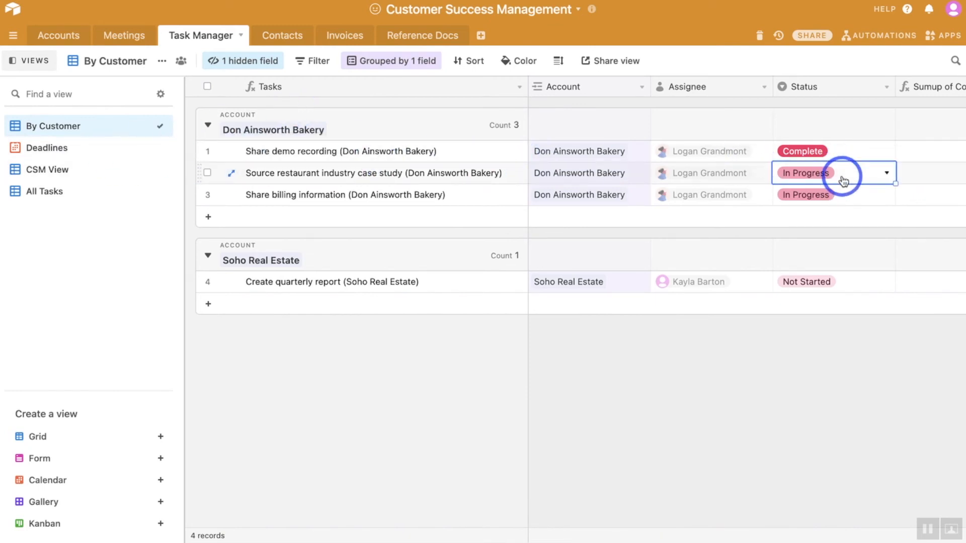
left_click(885, 172)
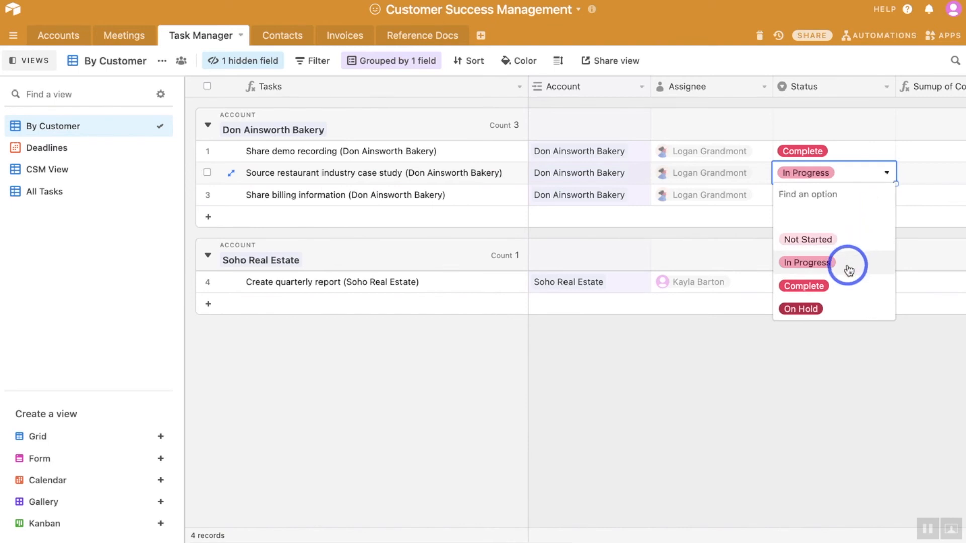
left_click(831, 307)
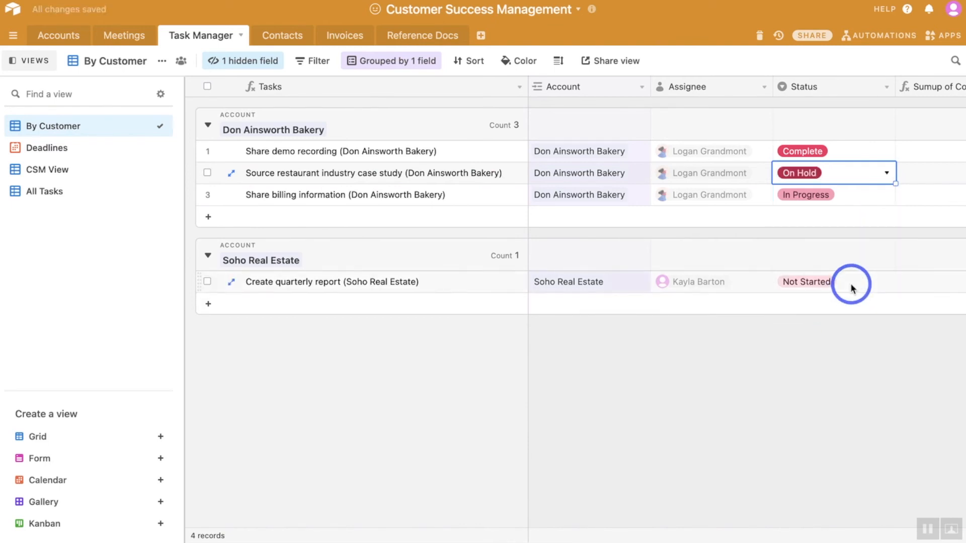
Step: Look through the remaining task fields in the By Customer view, from Link and Due Date to Hours Spent and Task name
scroll(851, 285, "right", 5)
scroll(851, 286, "right", 8)
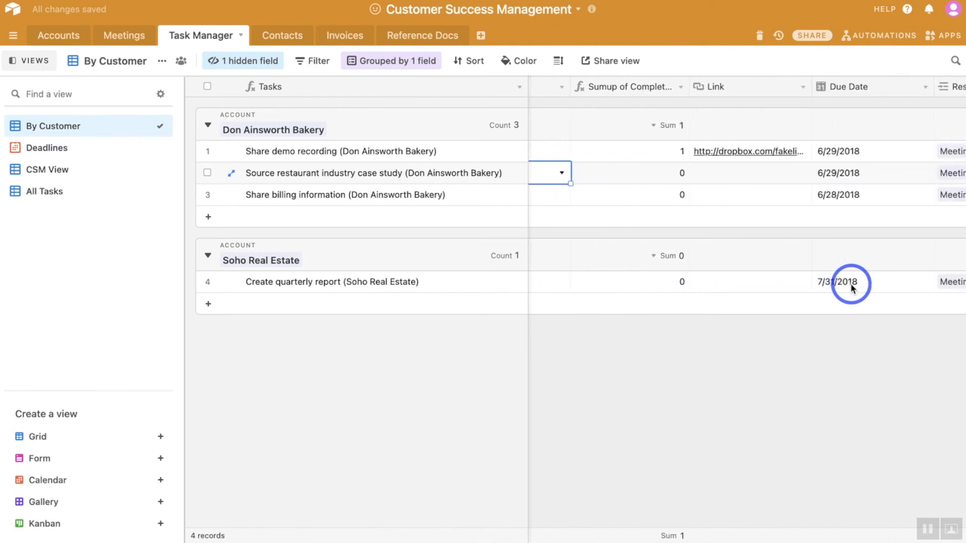
scroll(850, 284, "right", 1)
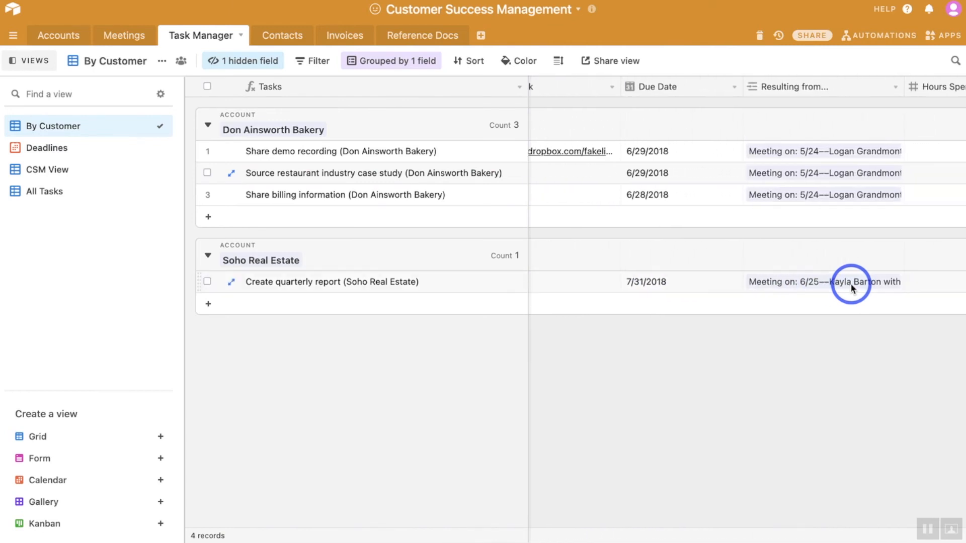
scroll(851, 285, "right", 5)
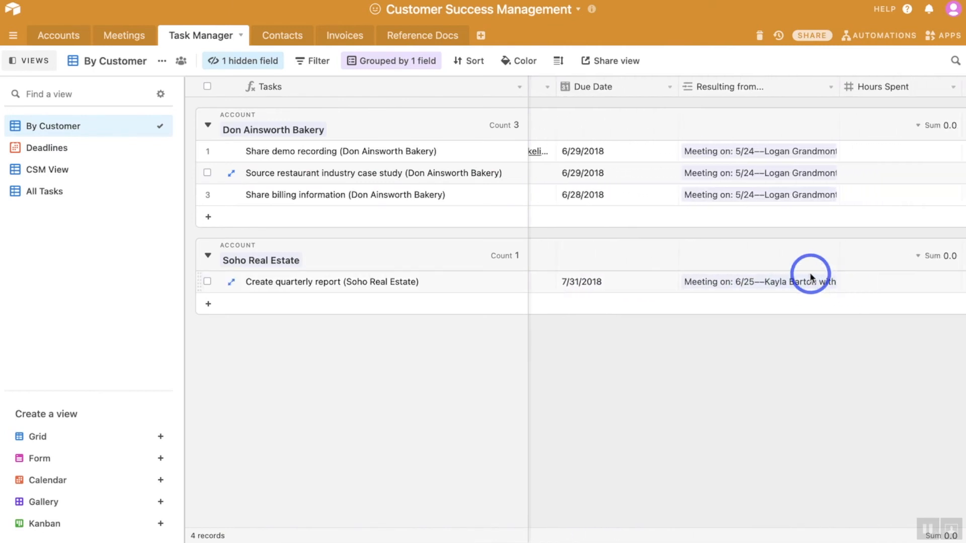
scroll(810, 274, "right", 5)
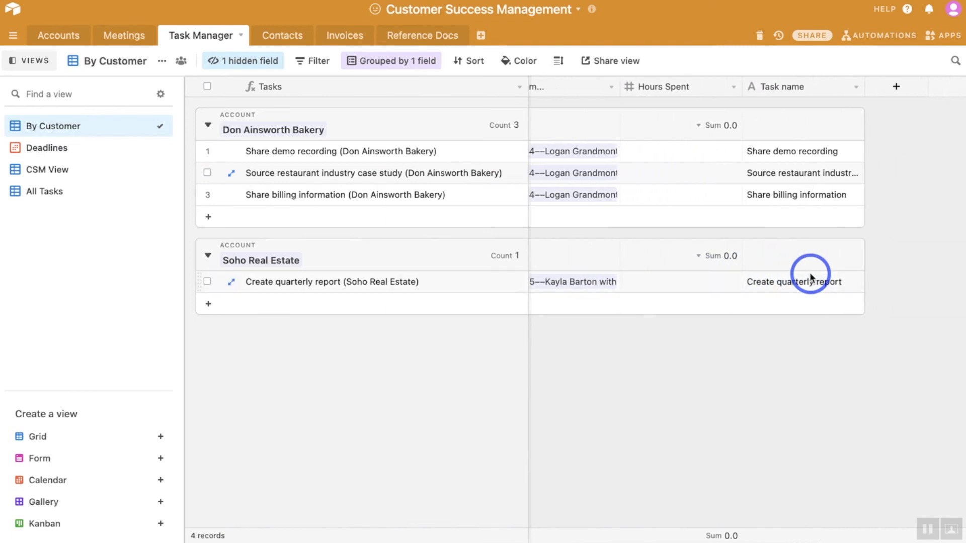
scroll(810, 274, "left", 9)
scroll(809, 274, "right", 8)
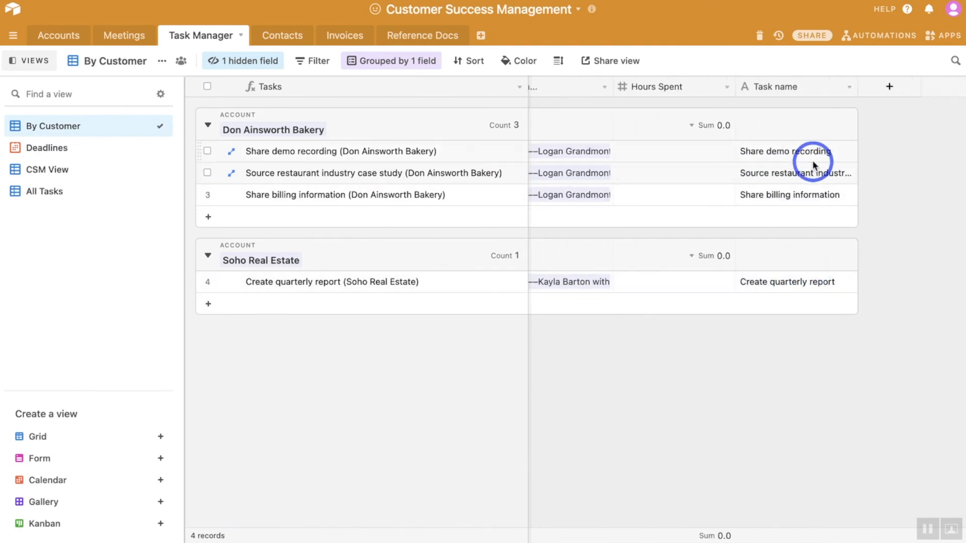
scroll(664, 198, "left", 5)
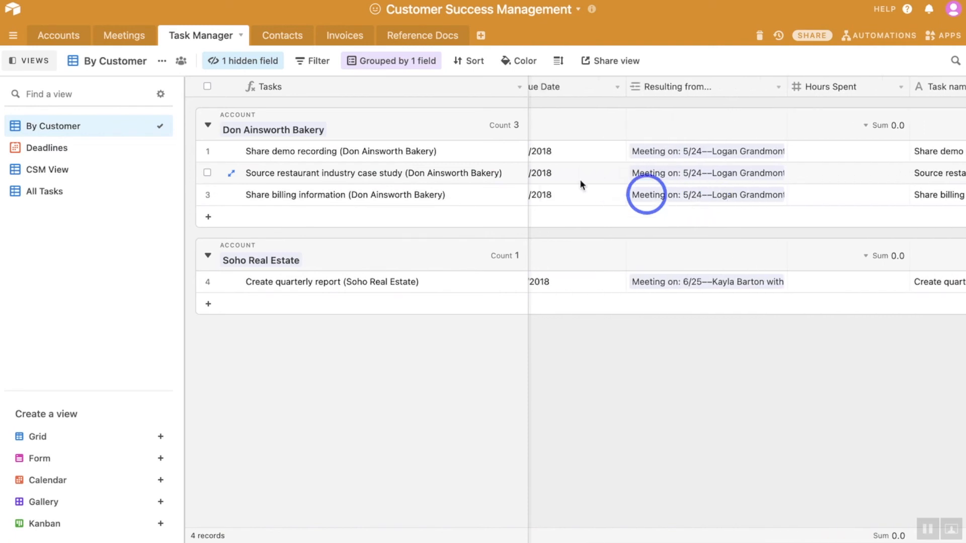
Step: Look through the Deadlines, CSM View and All Tasks views of the Task Manager table
left_click(59, 151)
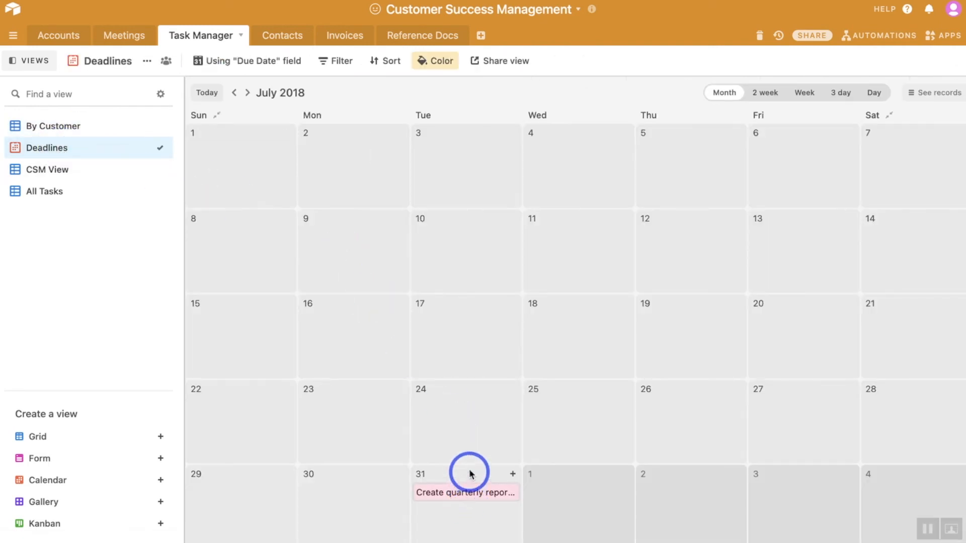
left_click(124, 176)
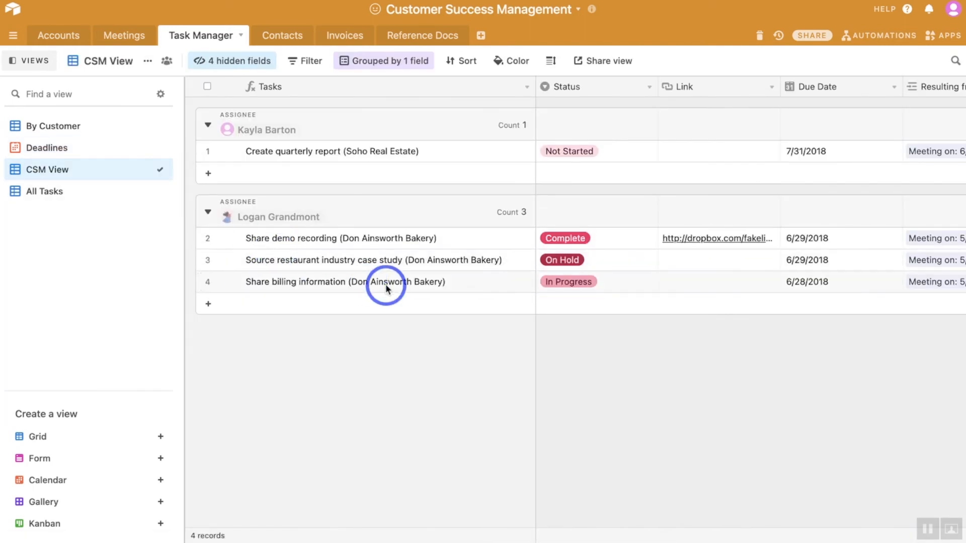
scroll(385, 284, "right", 2)
scroll(385, 284, "right", 4)
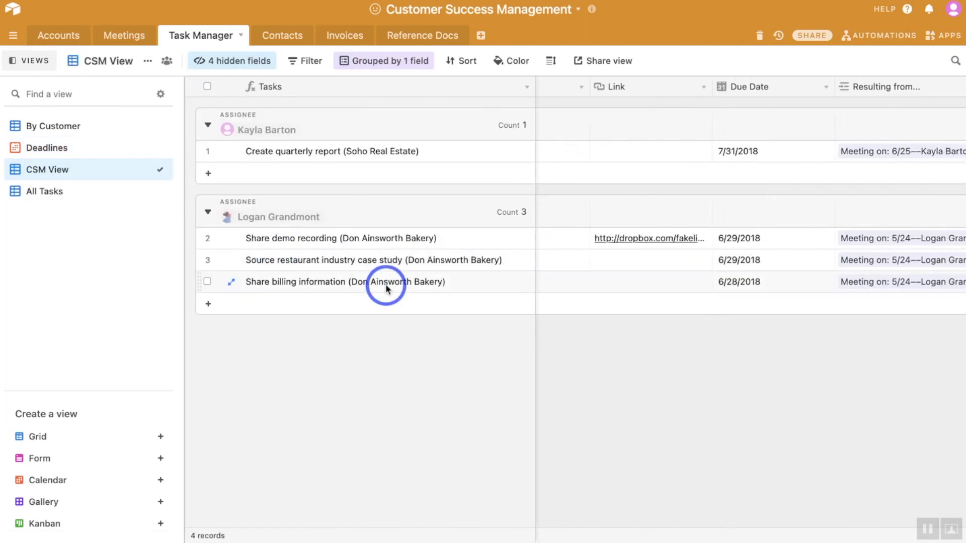
scroll(385, 283, "left", 3)
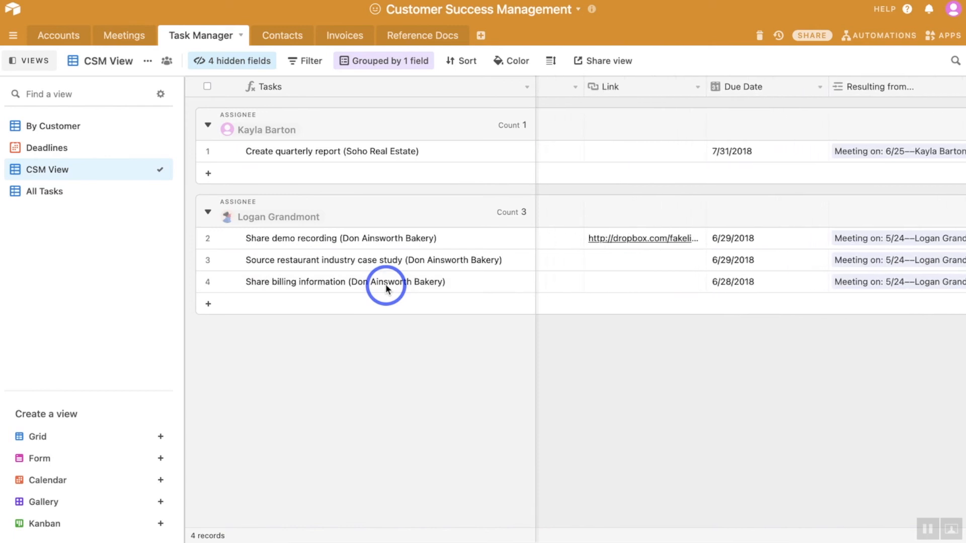
left_click(82, 193)
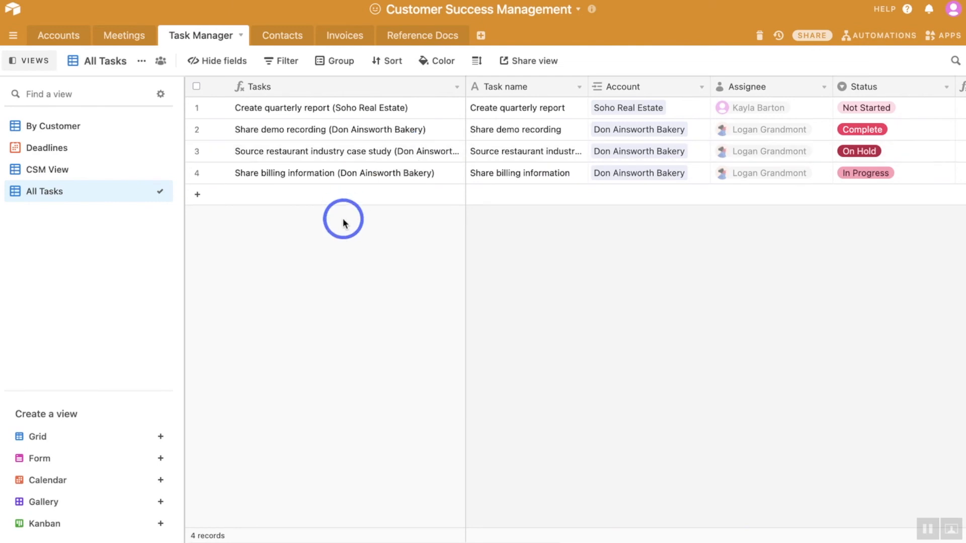
mouse_move(90, 470)
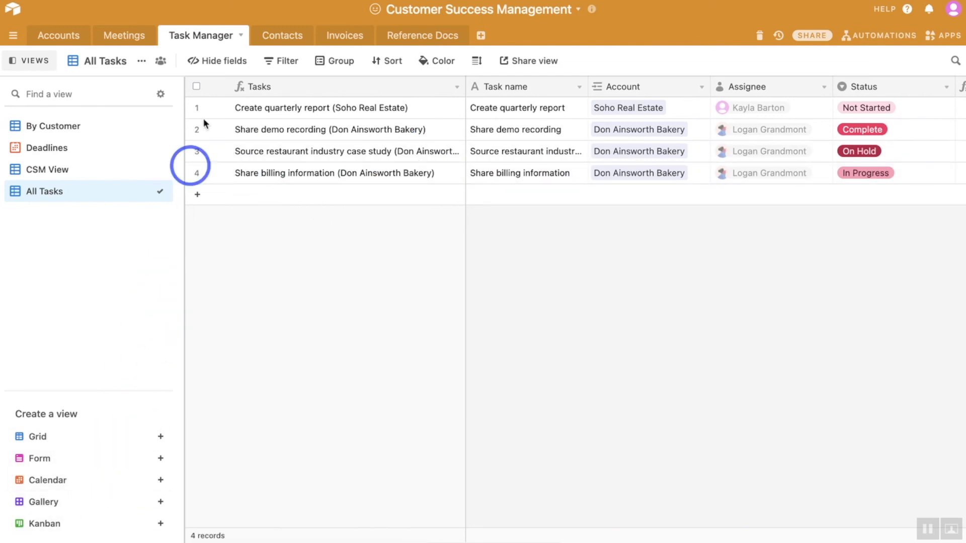
Step: Look at the Contacts table, return to the Accounts By Owner view of Accounts, and find the Contacts field of Marc & Benzer's
left_click(275, 39)
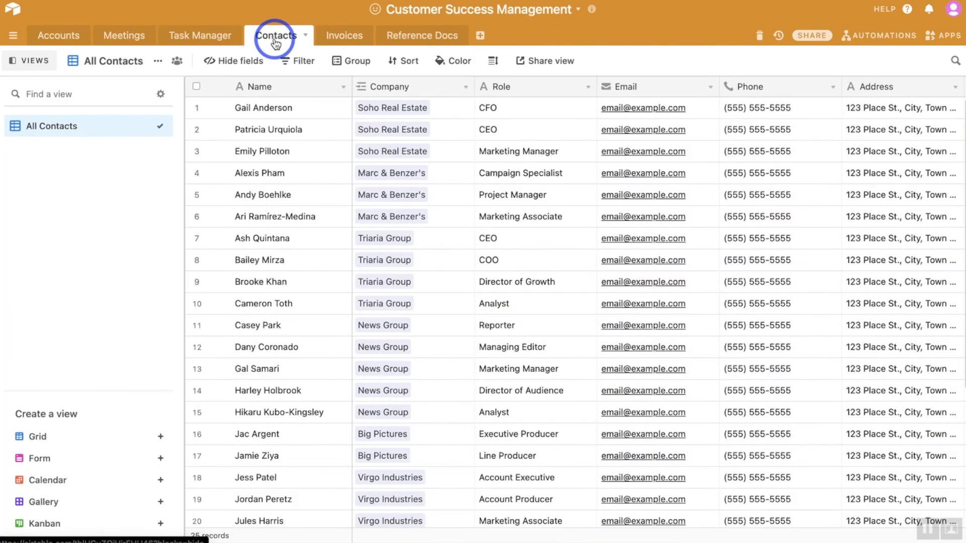
left_click(65, 38)
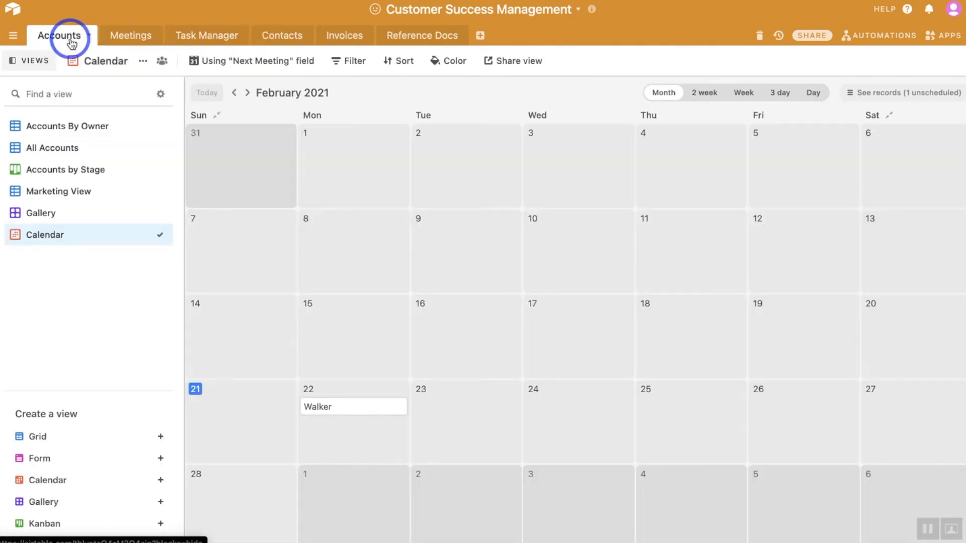
left_click(93, 126)
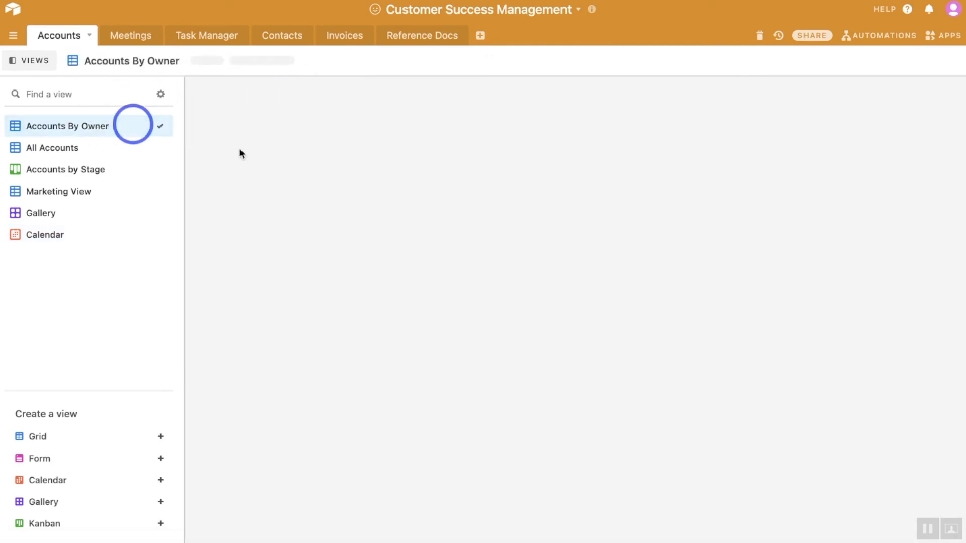
scroll(455, 227, "down", 1)
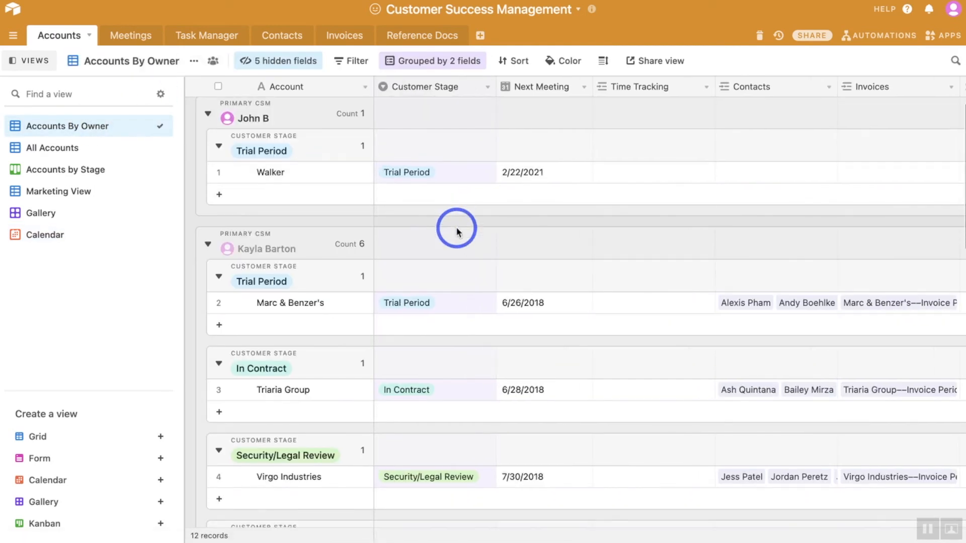
scroll(455, 229, "down", 2)
scroll(456, 229, "right", 1)
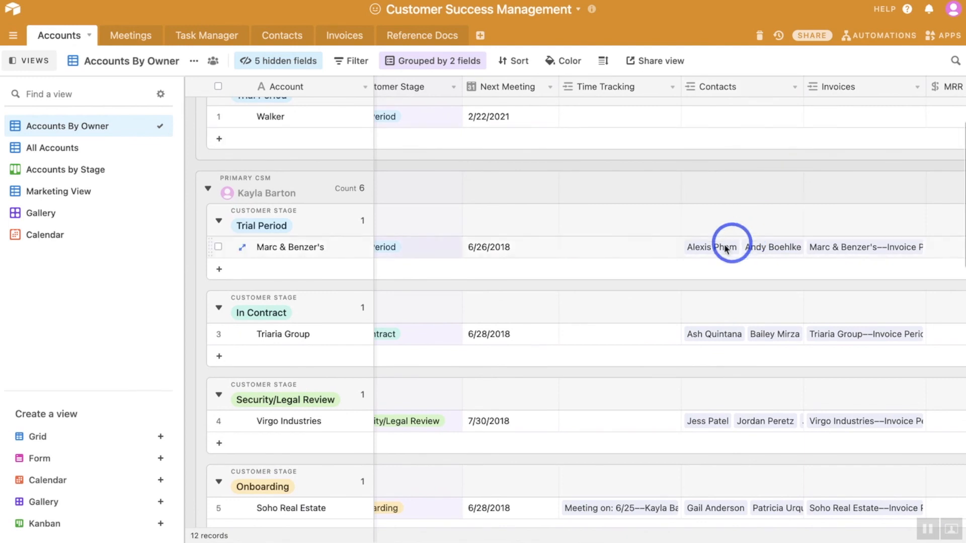
left_click(714, 252)
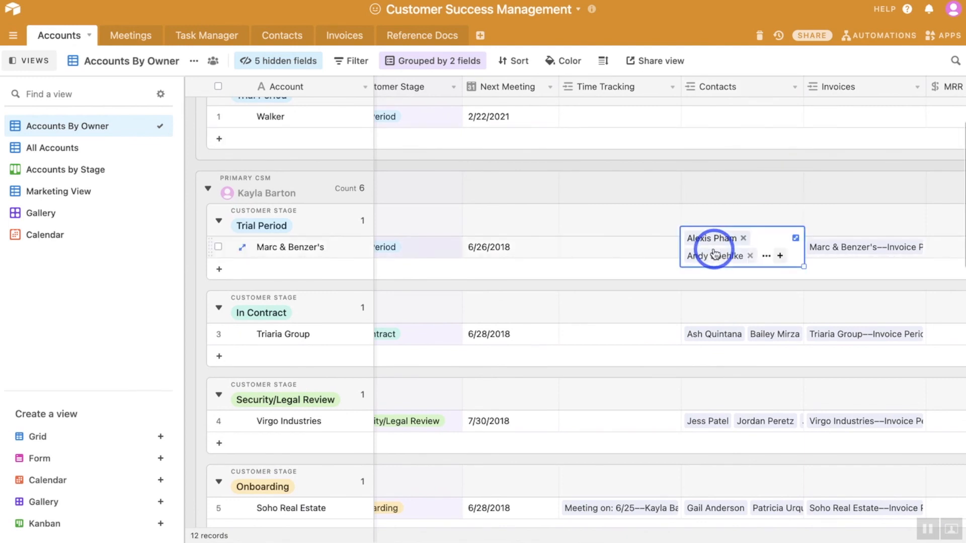
left_click(795, 239)
left_click(477, 109)
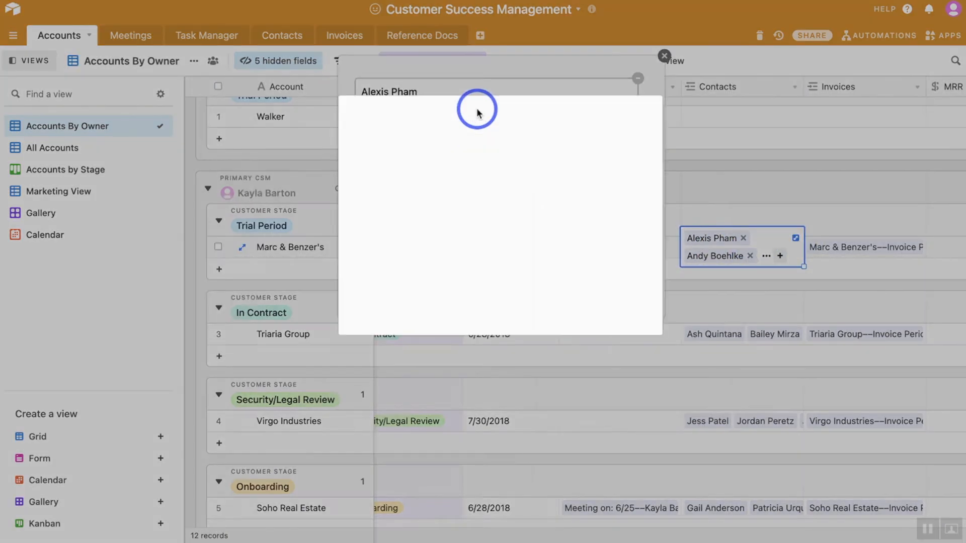
scroll(453, 179, "down", 2)
scroll(453, 179, "up", 2)
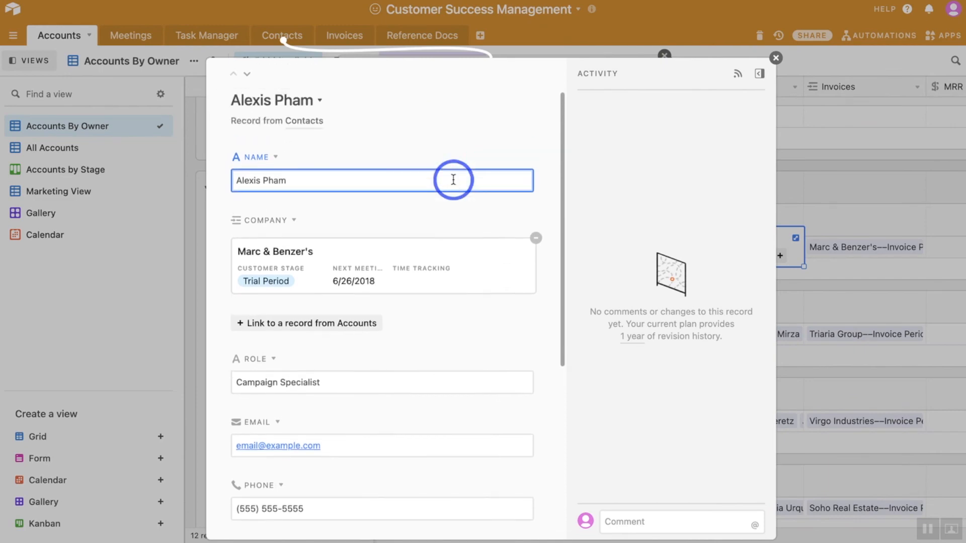
left_click(775, 59)
Step: Open the Contacts table, select the same Marc & Benzer's contact, and look through the contact list
left_click(265, 37)
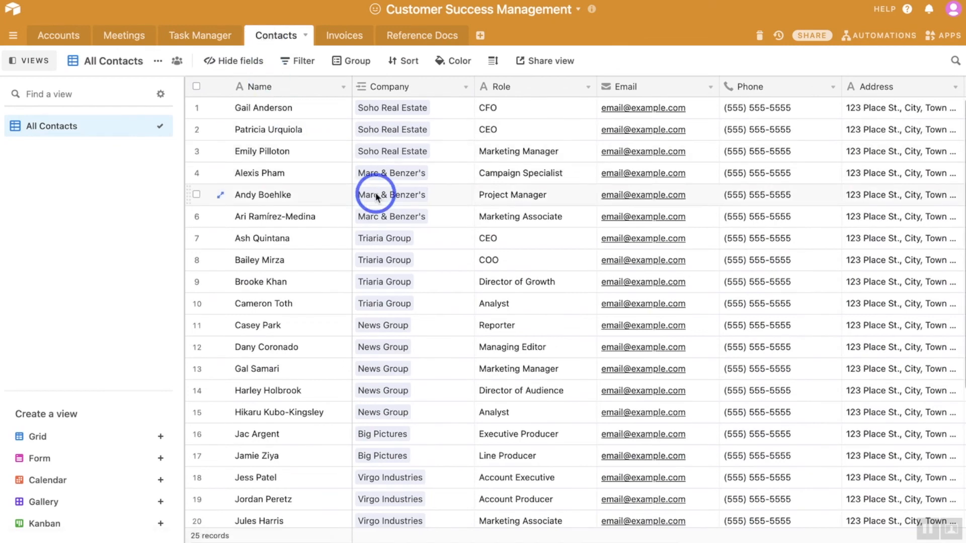
scroll(376, 194, "down", 4)
scroll(377, 195, "up", 4)
scroll(376, 194, "right", 1)
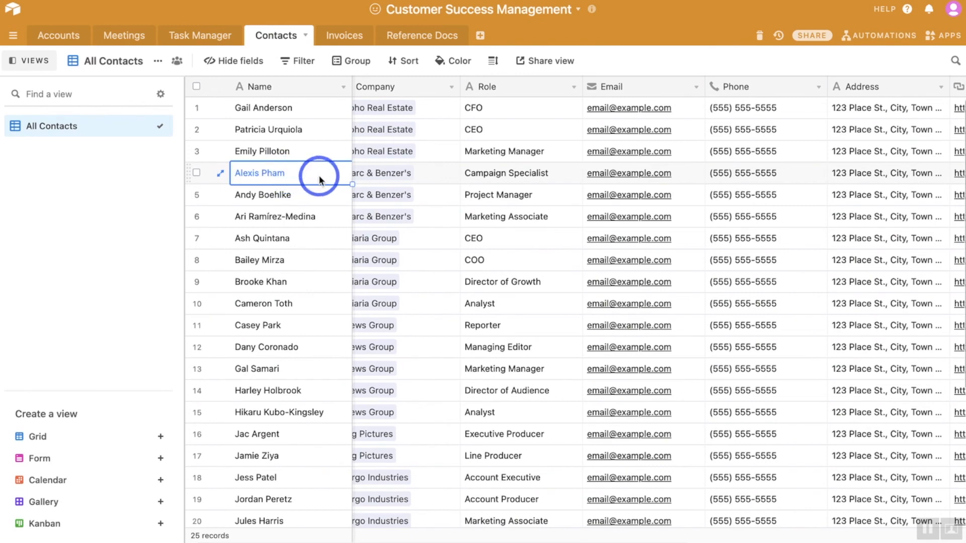
scroll(318, 175, "right", 2)
scroll(318, 175, "left", 2)
scroll(318, 175, "down", 2)
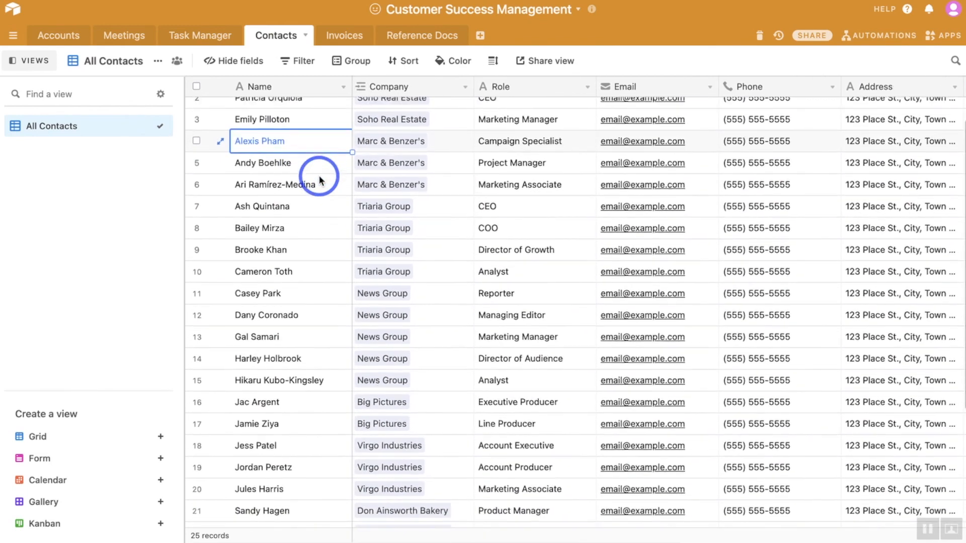
scroll(318, 175, "up", 2)
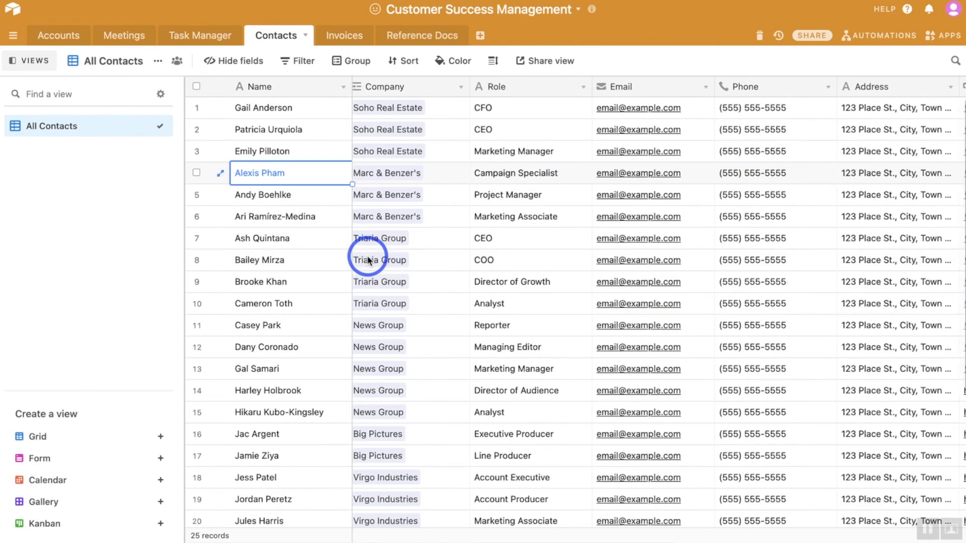
Step: Examine the remaining contact fields, including Address, LinkedIn, Invoices and Meetings
scroll(367, 255, "right", 5)
scroll(369, 260, "right", 8)
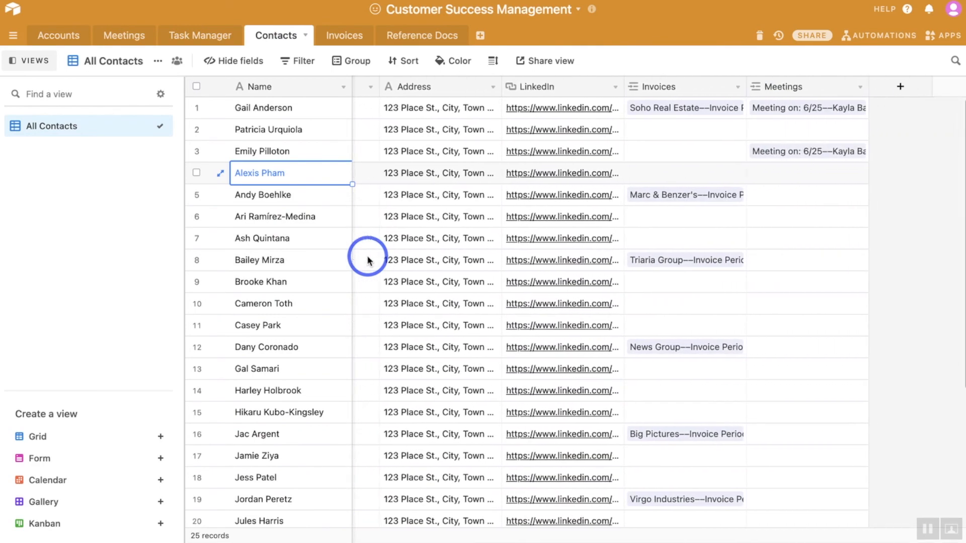
scroll(368, 259, "down", 2)
scroll(368, 259, "left", 10)
scroll(366, 255, "up", 1)
scroll(366, 255, "left", 2)
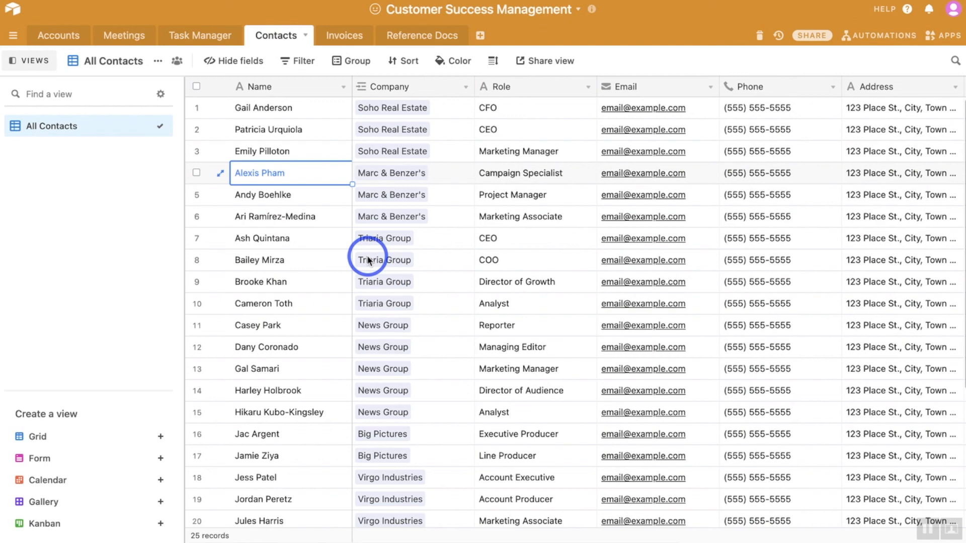
Step: Open the Invoices table and look through the invoices and their fields in the Invoice by Customer view
left_click(335, 45)
scroll(461, 243, "right", 3)
scroll(462, 245, "right", 5)
scroll(461, 247, "left", 8)
scroll(462, 247, "down", 1)
scroll(461, 247, "up", 1)
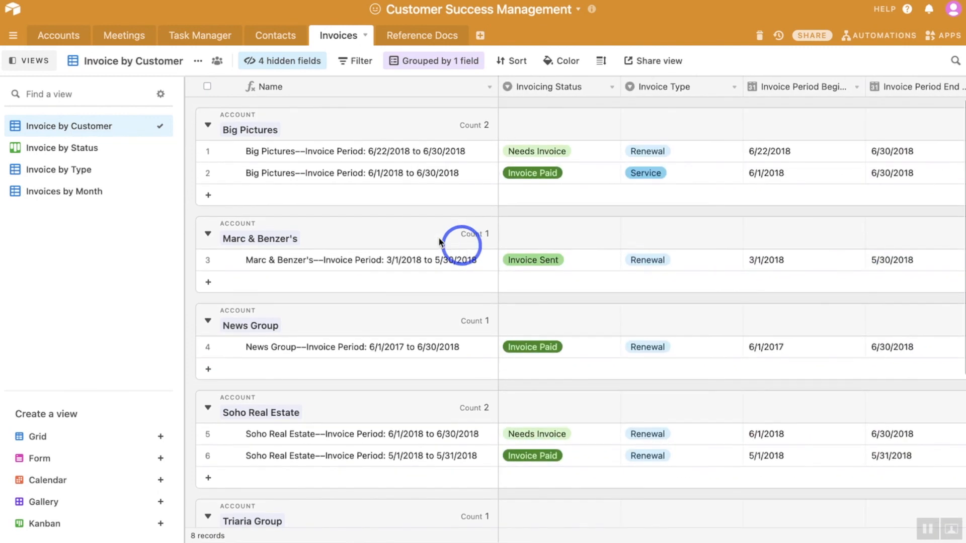
Step: Leave the base for the home page, open the Templates gallery, and browse the template categories
left_click(15, 11)
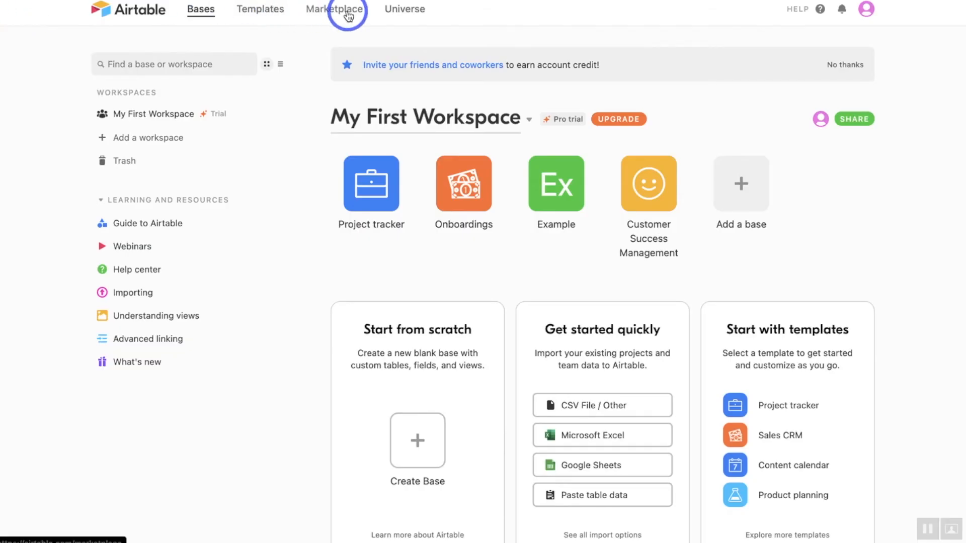
left_click(266, 13)
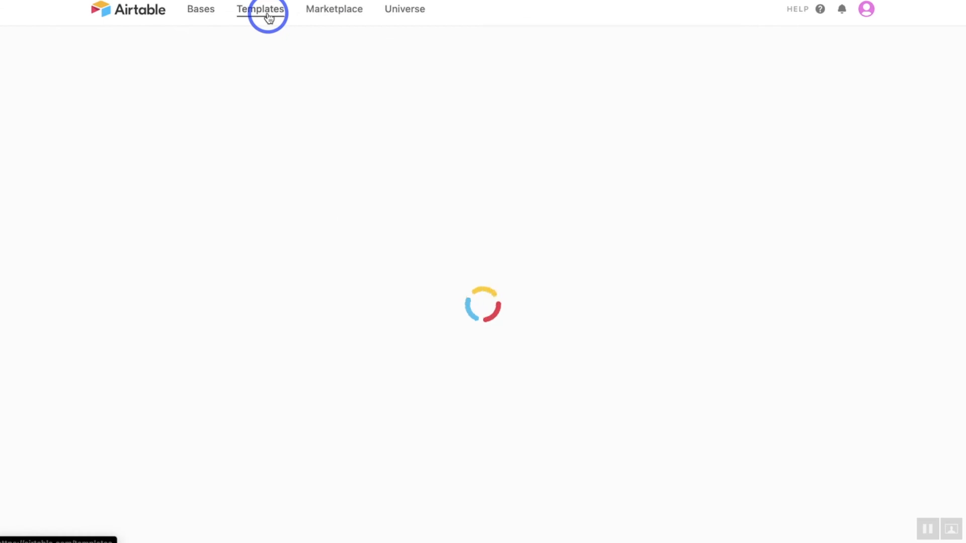
scroll(384, 234, "down", 9)
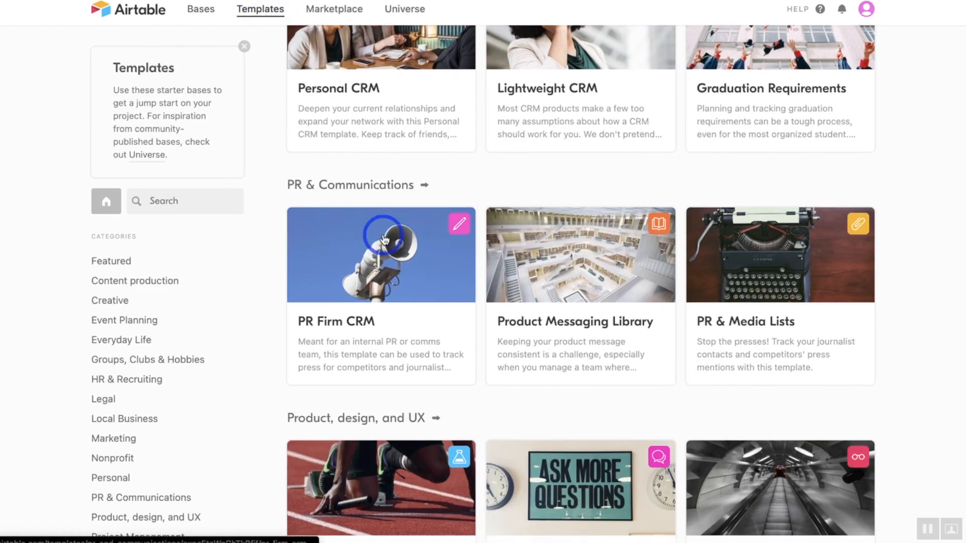
scroll(384, 237, "down", 5)
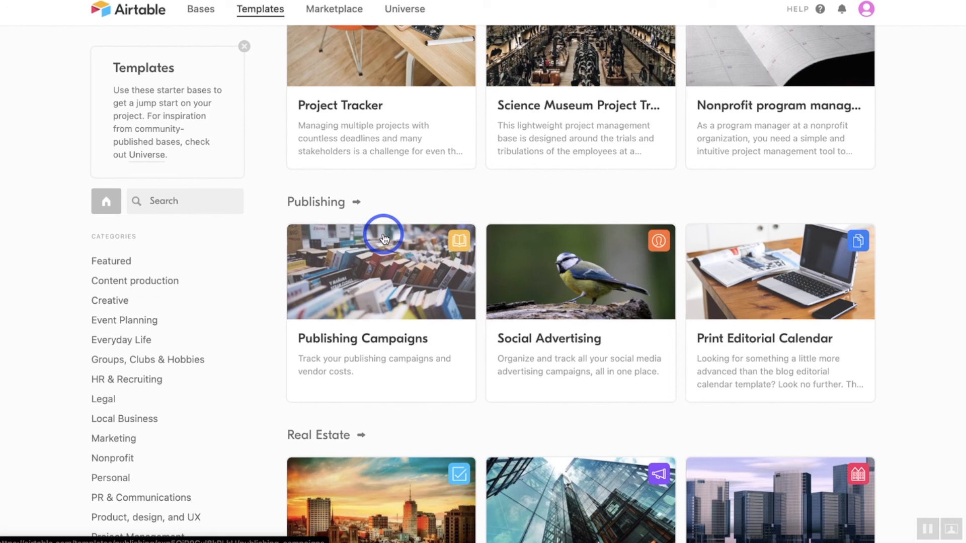
Step: Look through more of the template gallery, including the Project Management, Remote work, Sales & Customers, Nonprofit and Legal categories
scroll(391, 211, "up", 3)
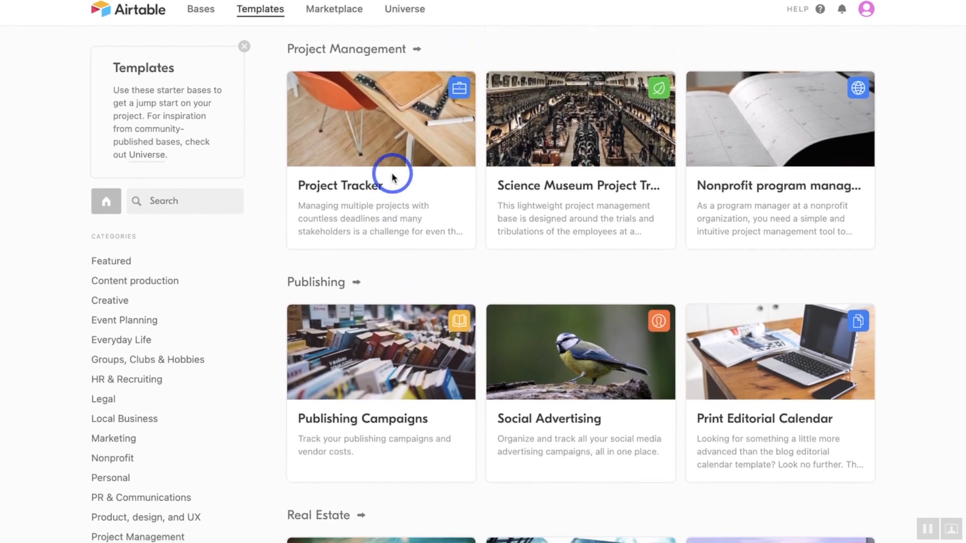
scroll(393, 178, "down", 14)
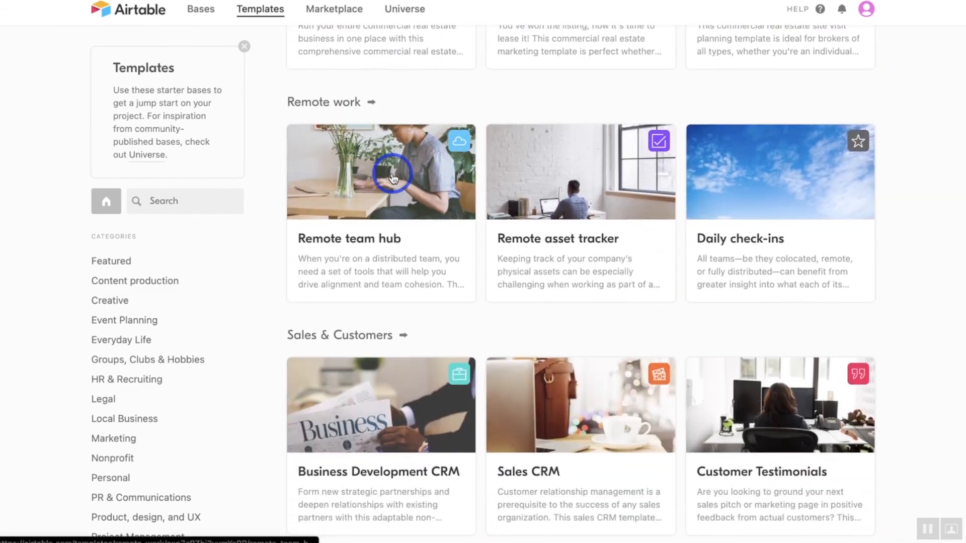
scroll(393, 178, "up", 15)
scroll(392, 178, "up", 20)
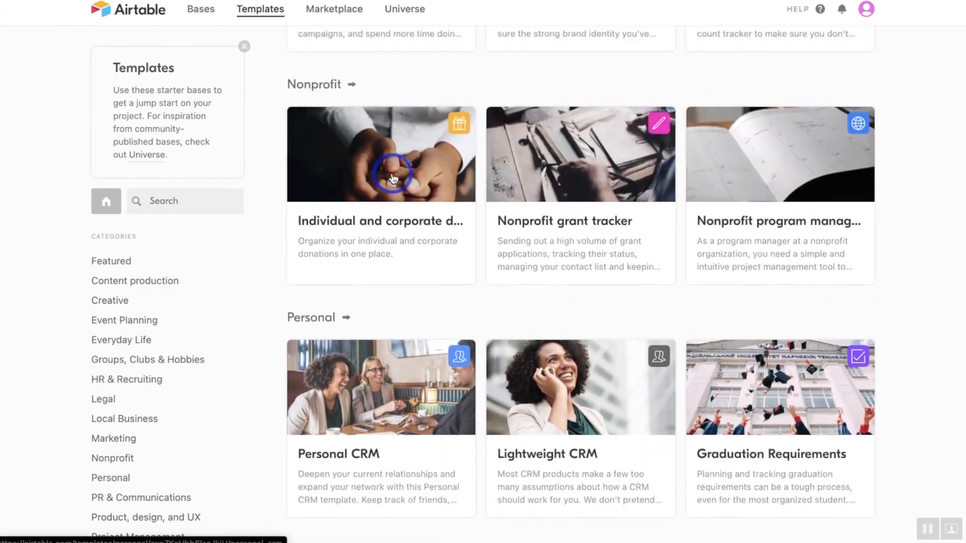
scroll(393, 179, "up", 10)
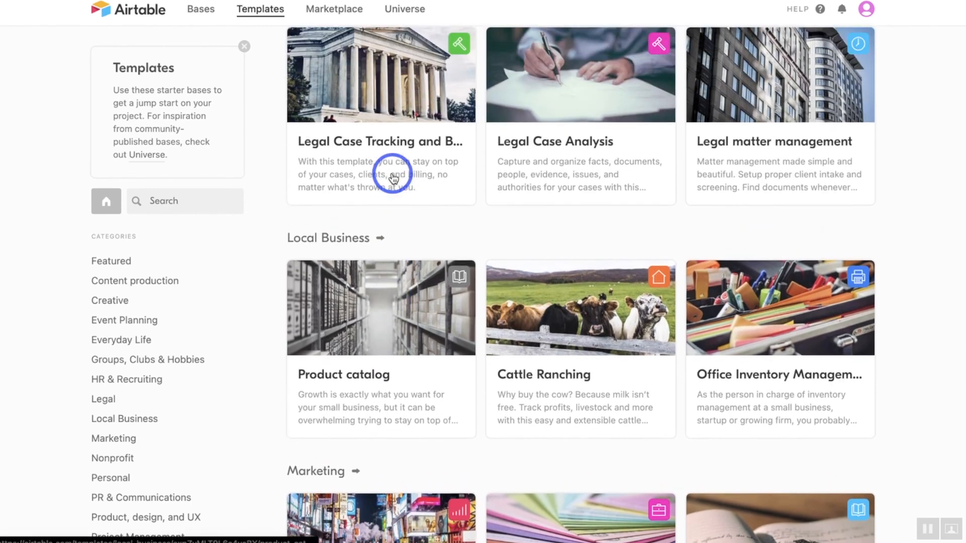
scroll(392, 179, "up", 2)
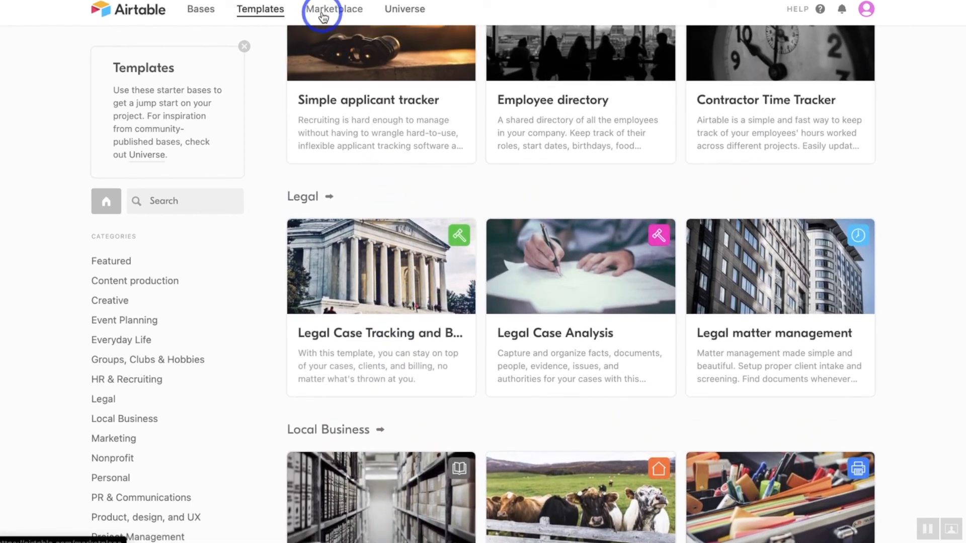
Step: Browse the Marketplace's featured apps, apps by Airtable, all apps and scripts, and return to the Bases home page
left_click(323, 17)
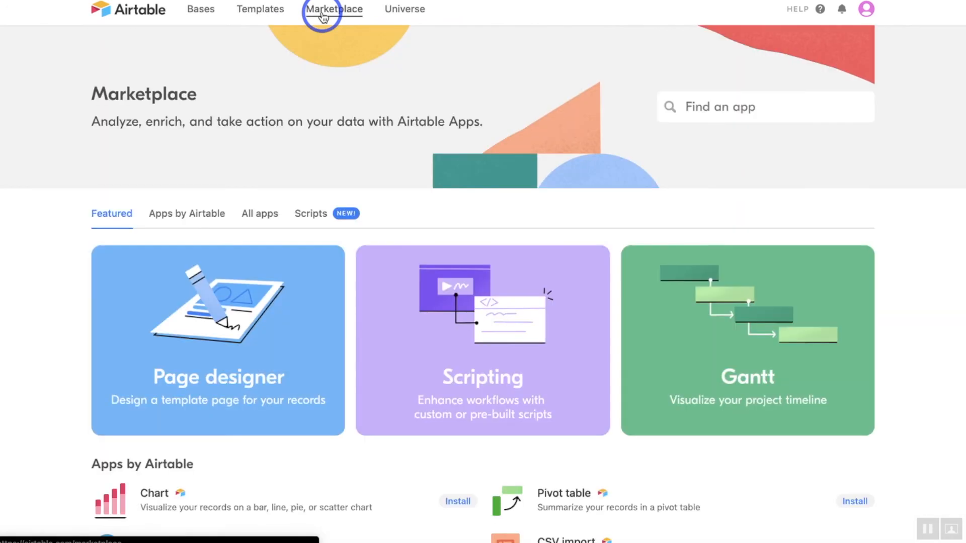
scroll(331, 121, "down", 5)
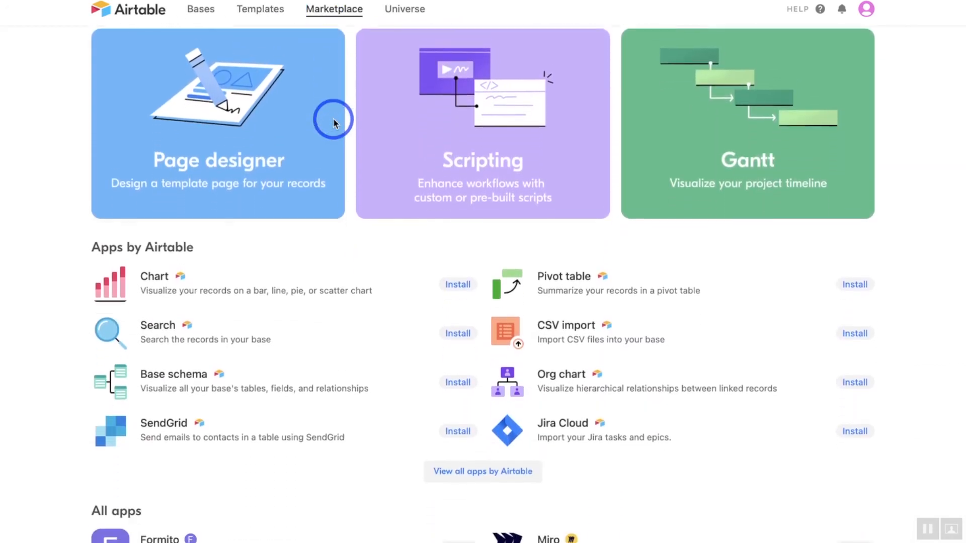
scroll(333, 118, "down", 4)
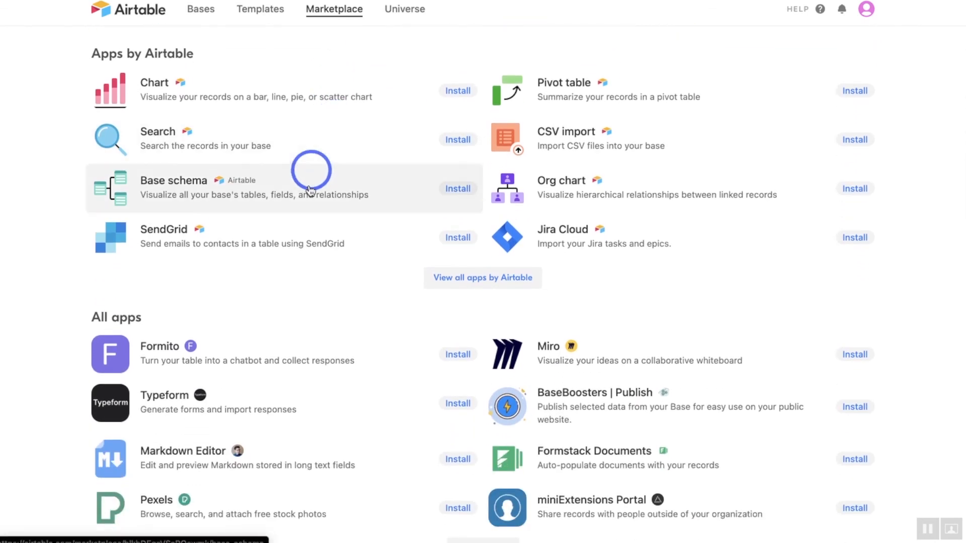
scroll(310, 230, "down", 1)
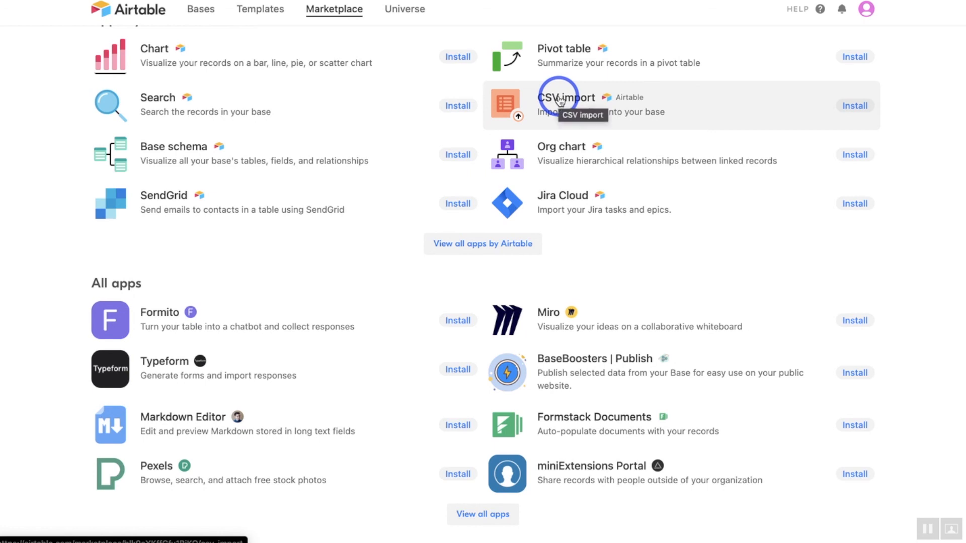
scroll(560, 100, "down", 5)
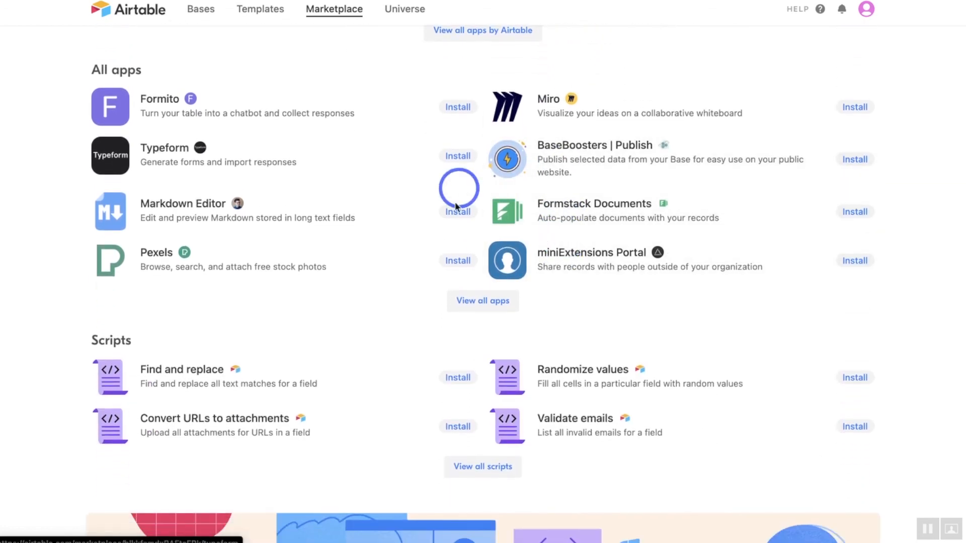
scroll(451, 216, "down", 3)
scroll(454, 223, "up", 7)
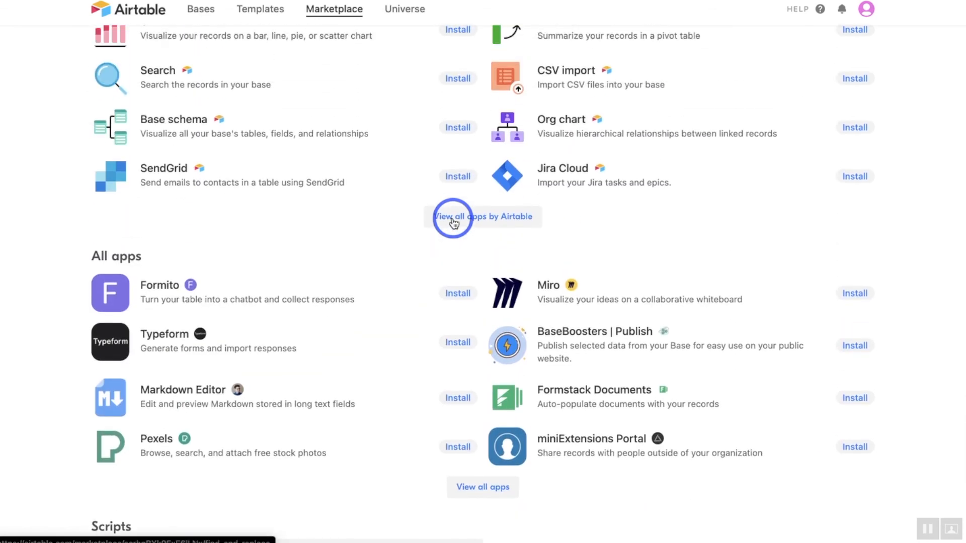
scroll(453, 223, "up", 9)
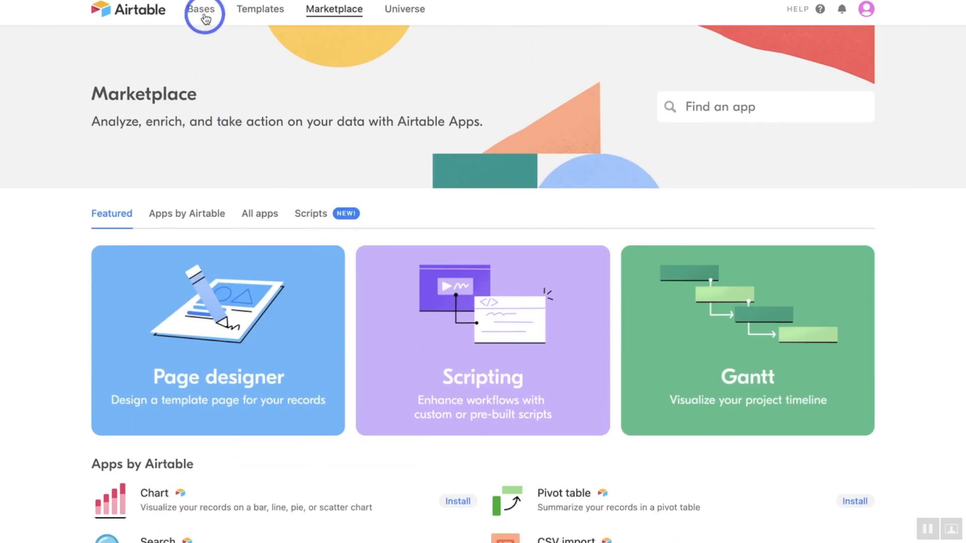
left_click(205, 18)
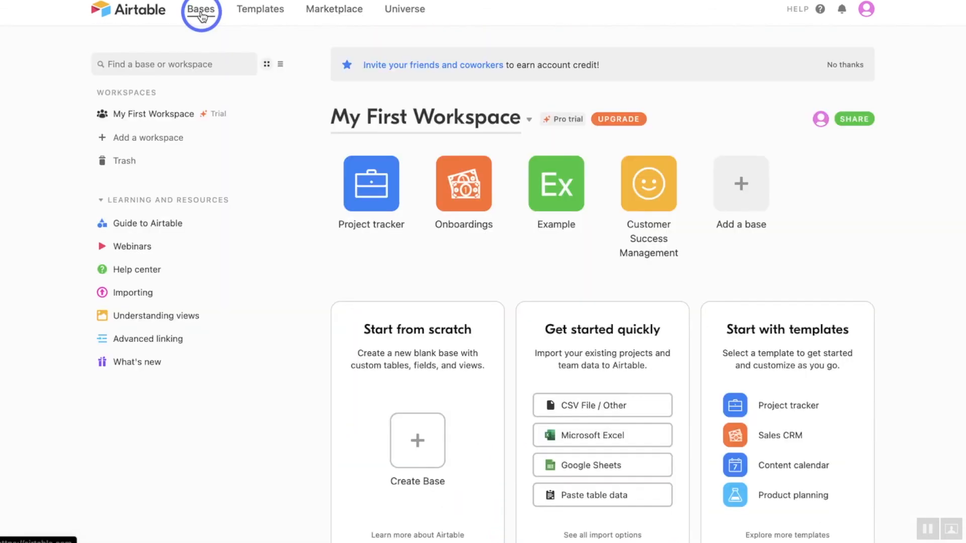